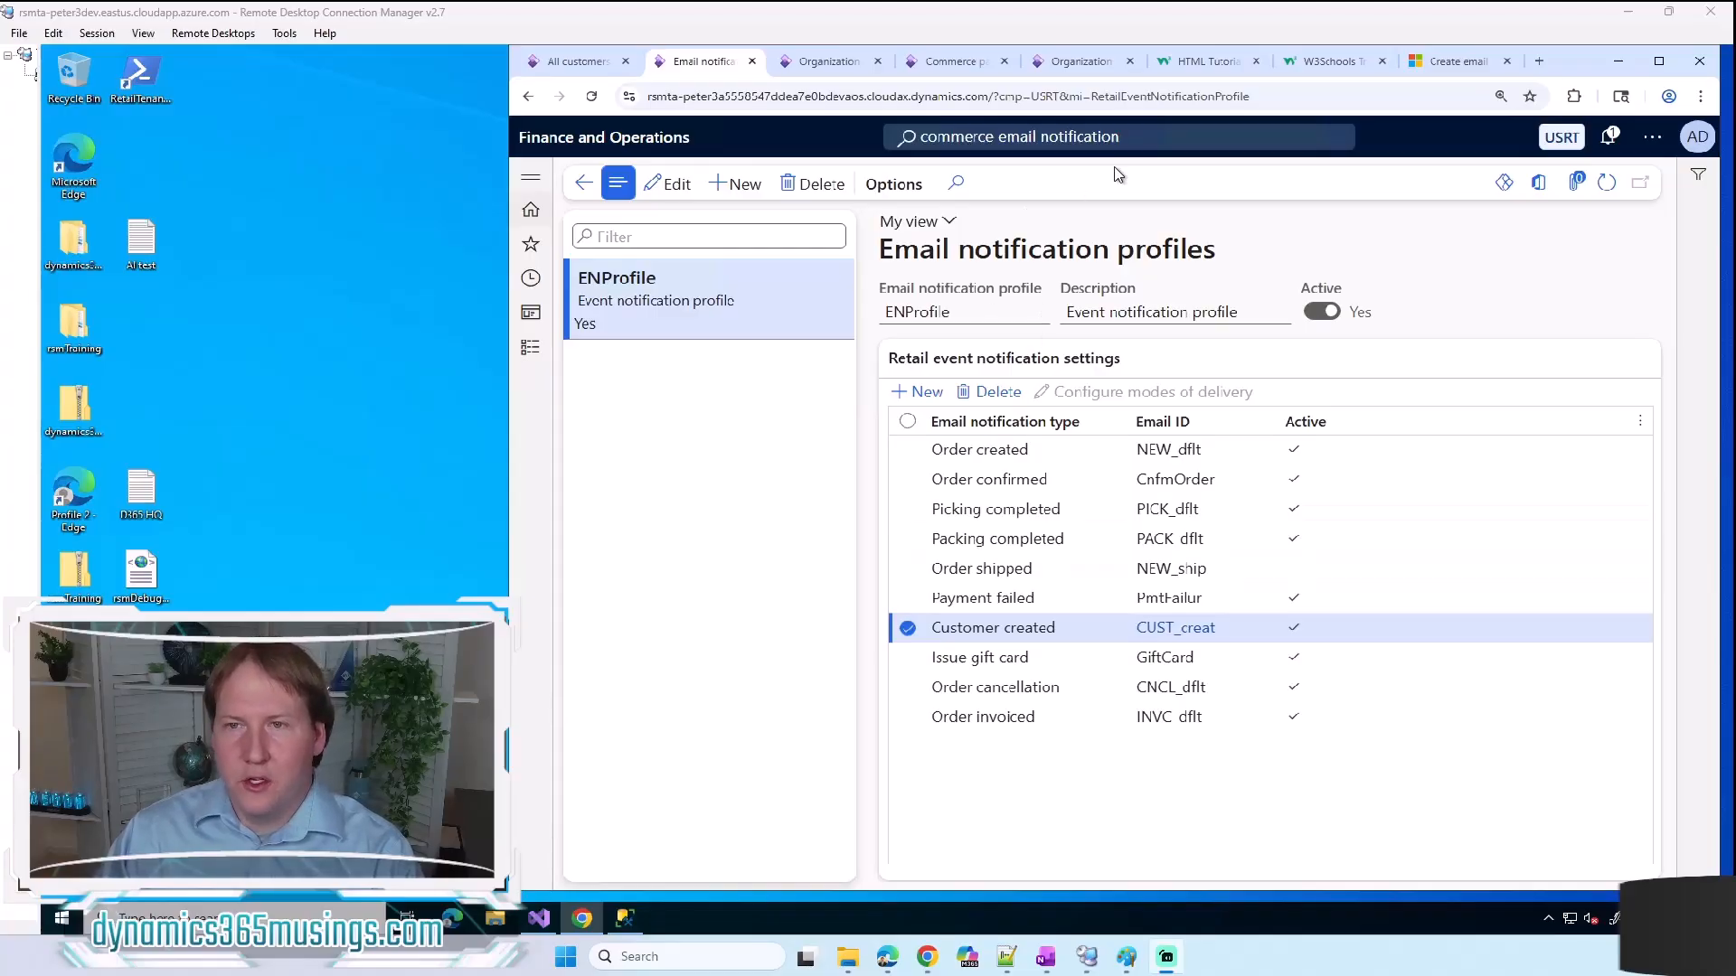
Step: Look up the navigation path of the Commerce email notification profile page using the existing page search term
left_click(1181, 139)
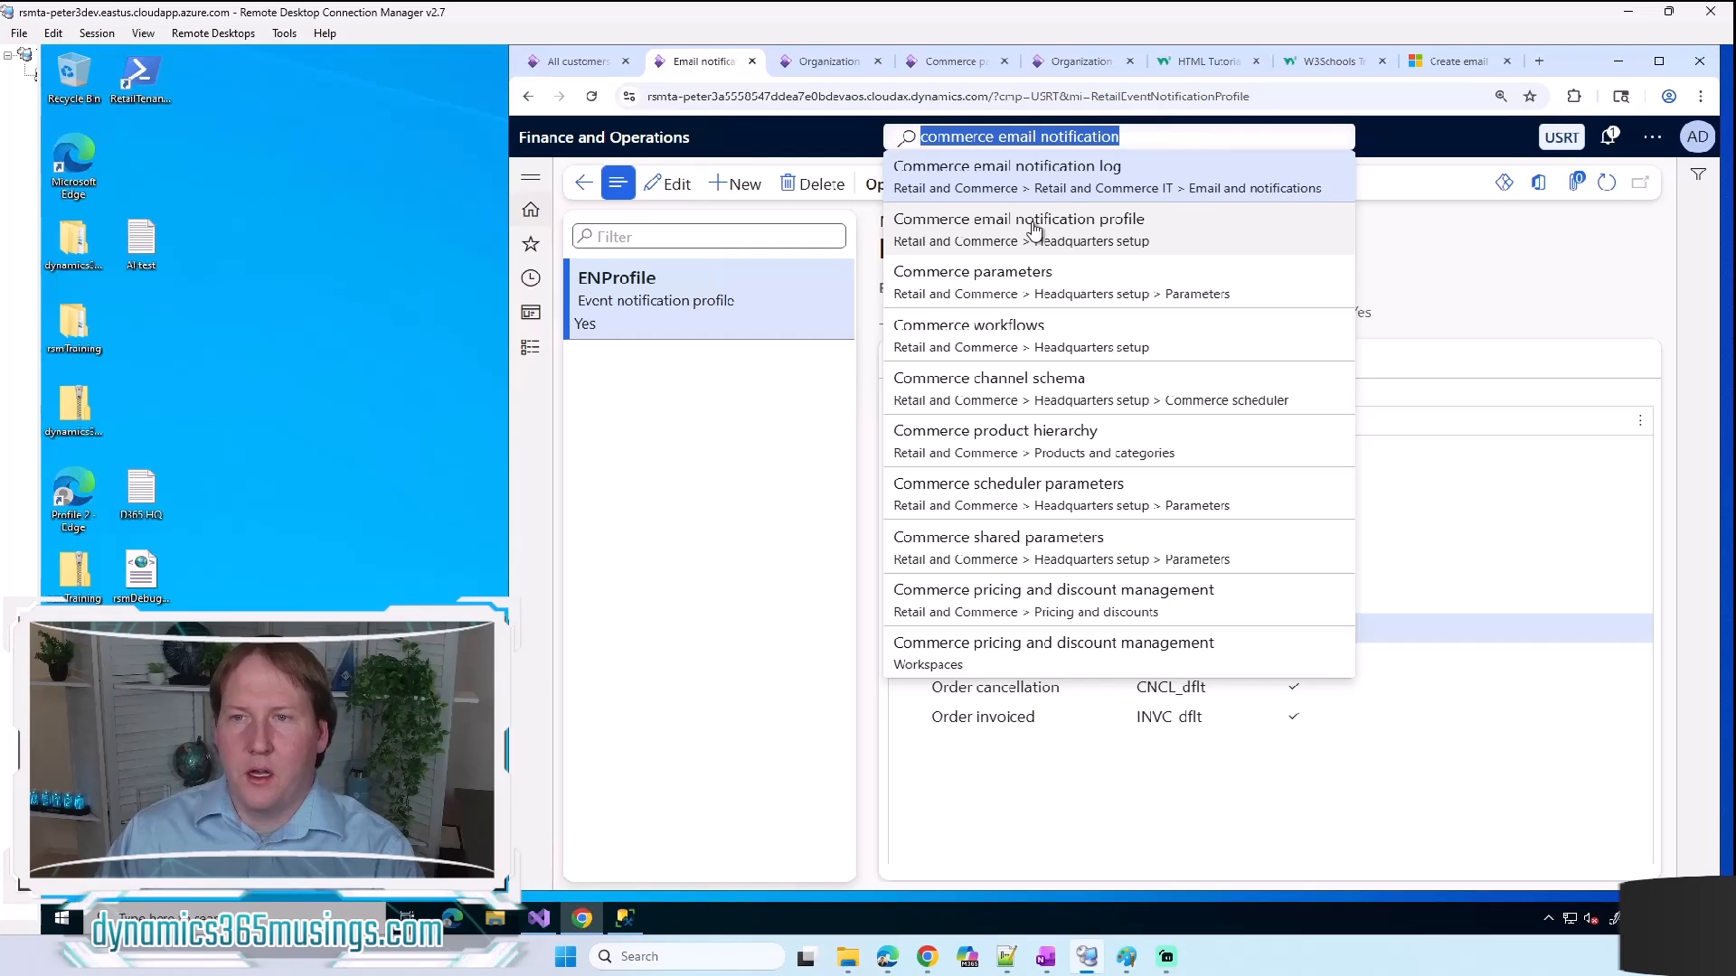
left_click(694, 443)
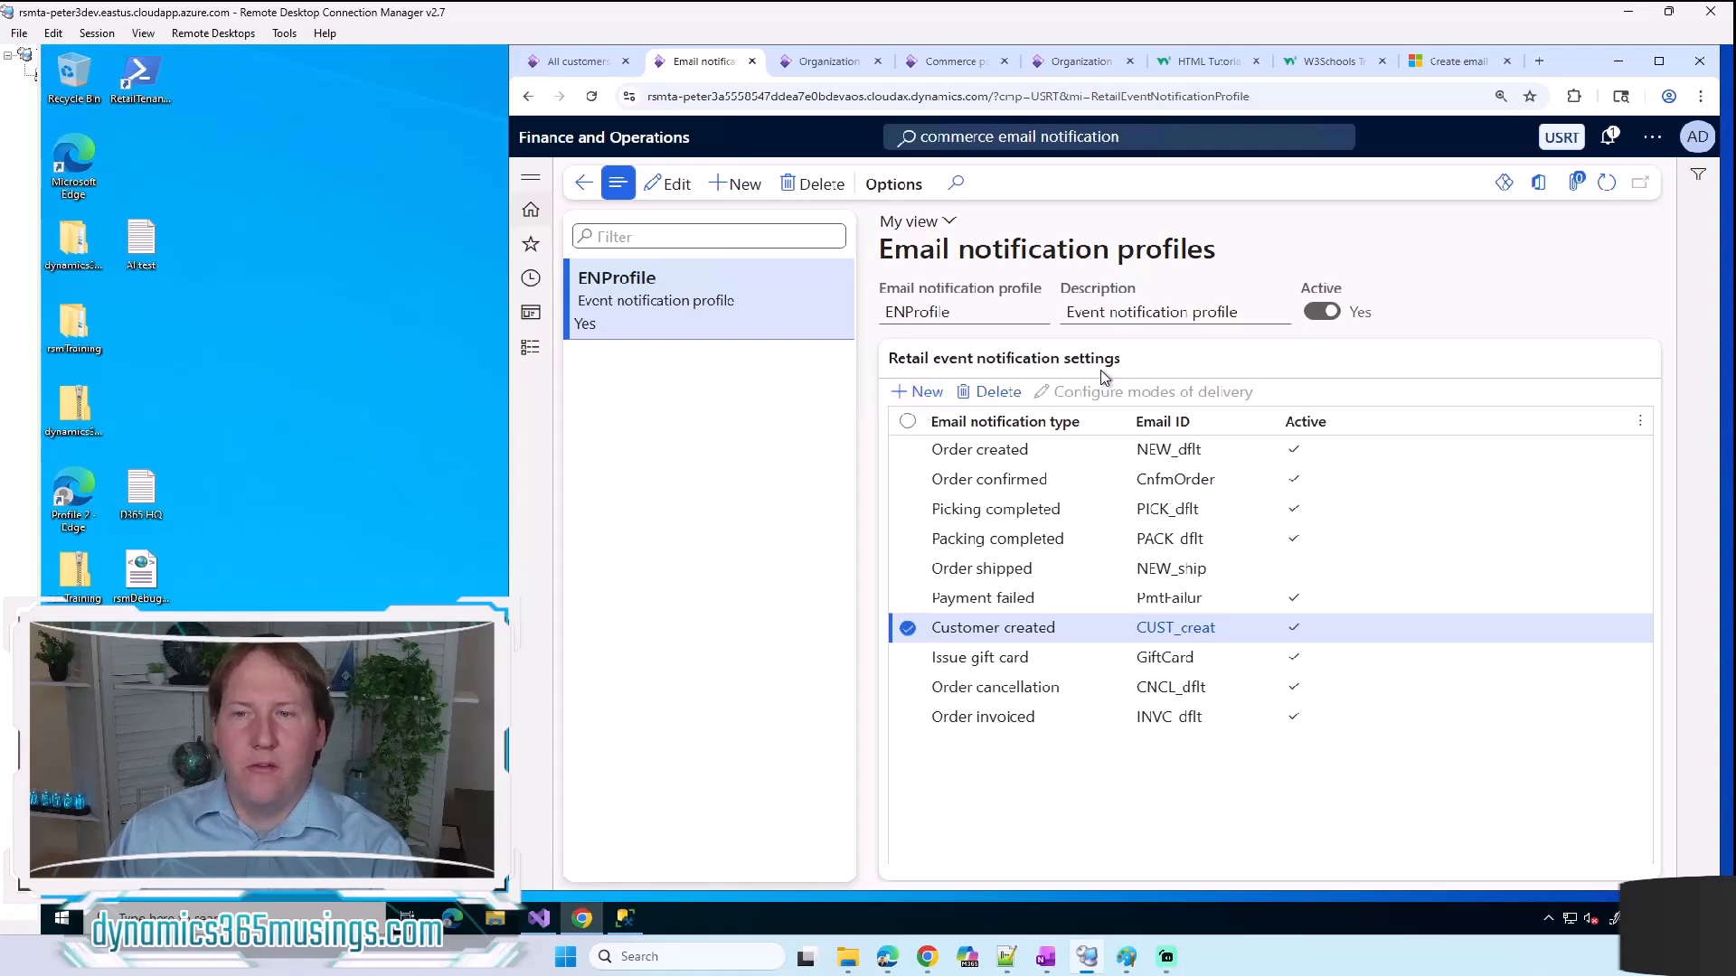
Step: Add a trial retail event notification setting to review the available email notification types, and delete that trial row
left_click(1085, 449)
left_click(901, 395)
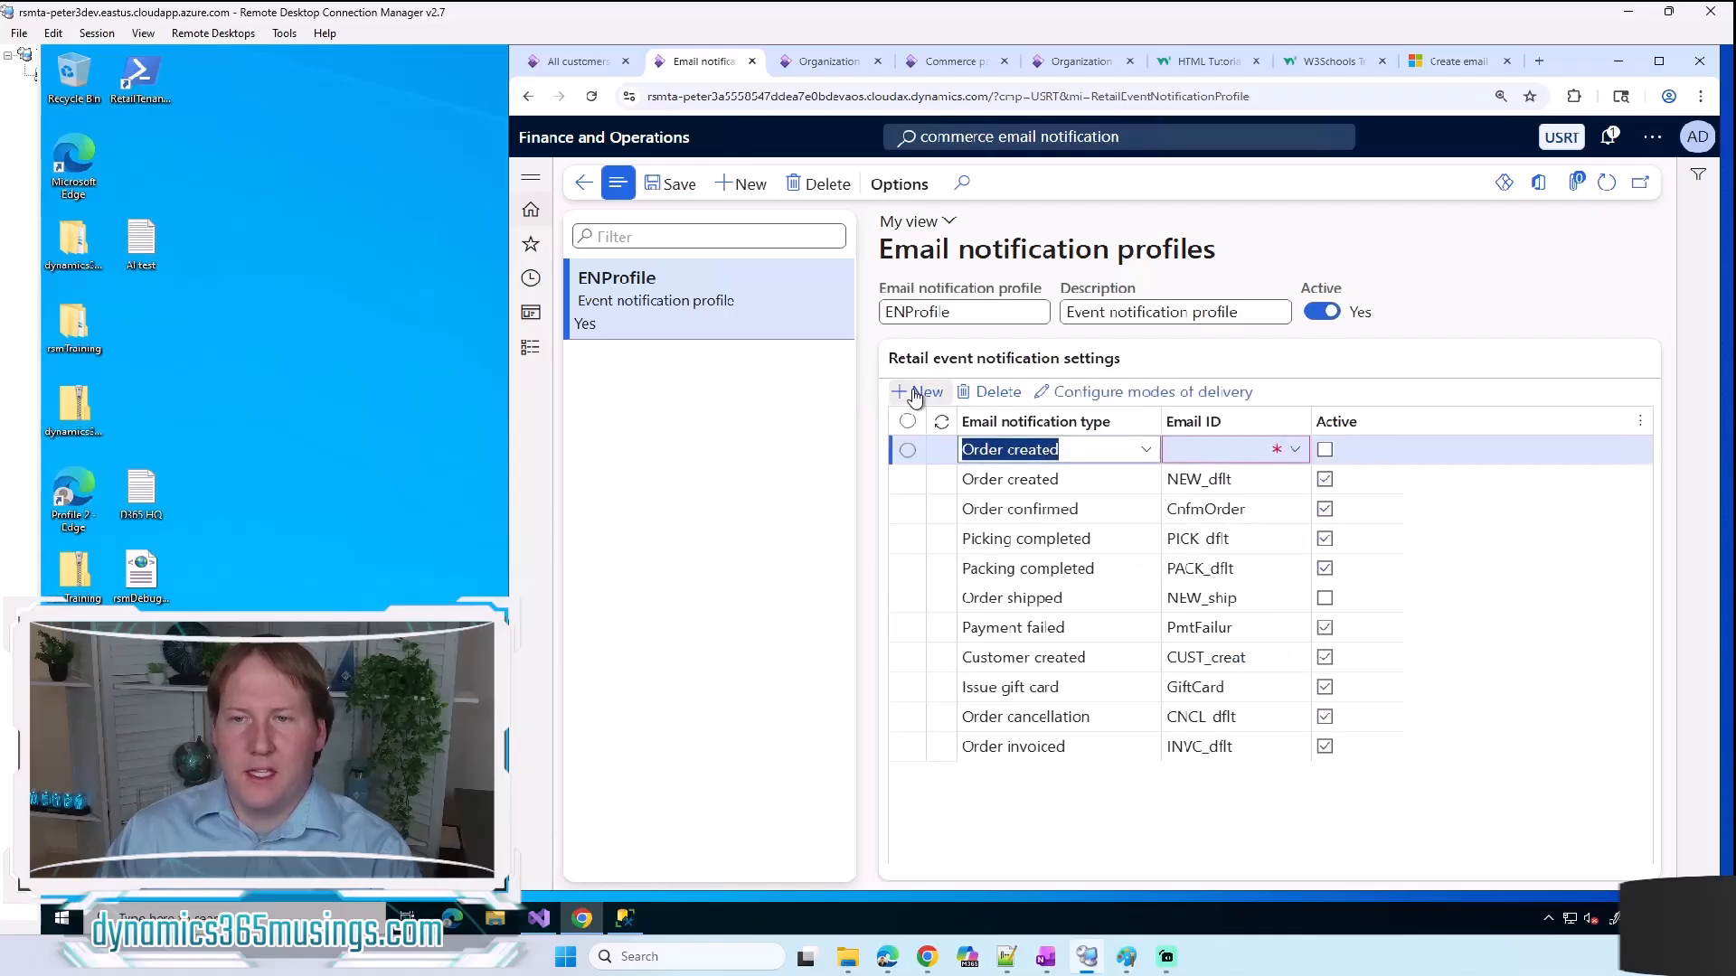
left_click(1146, 452)
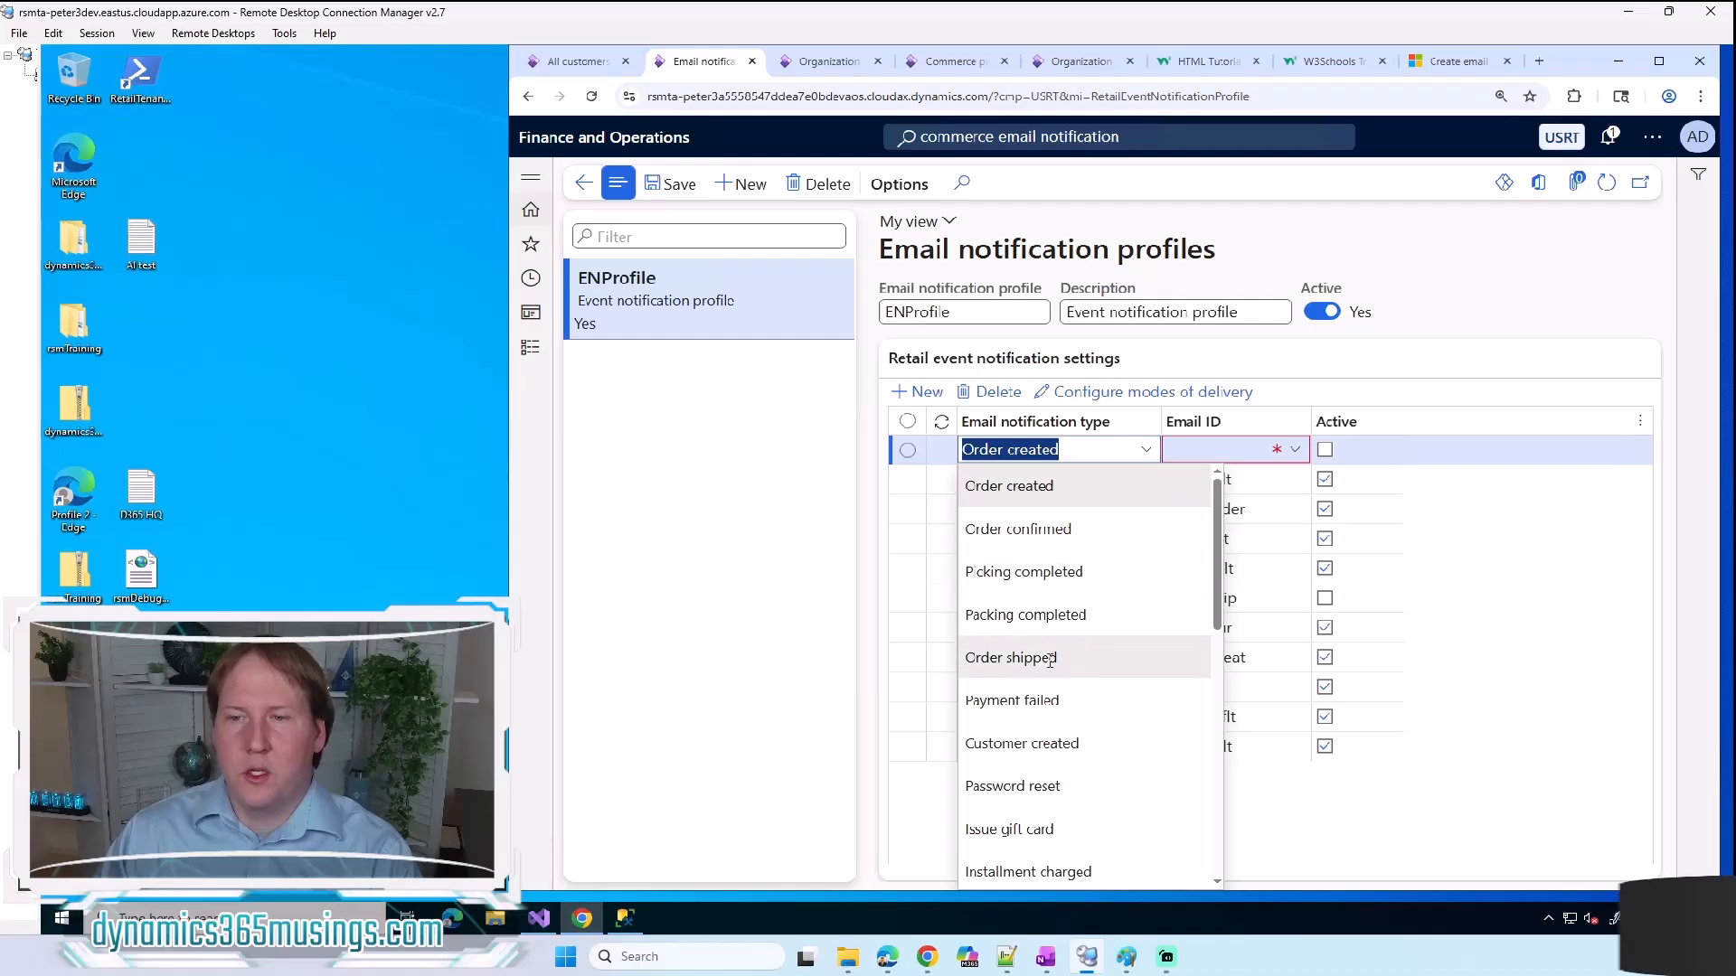
scroll(1051, 660, "down", 2)
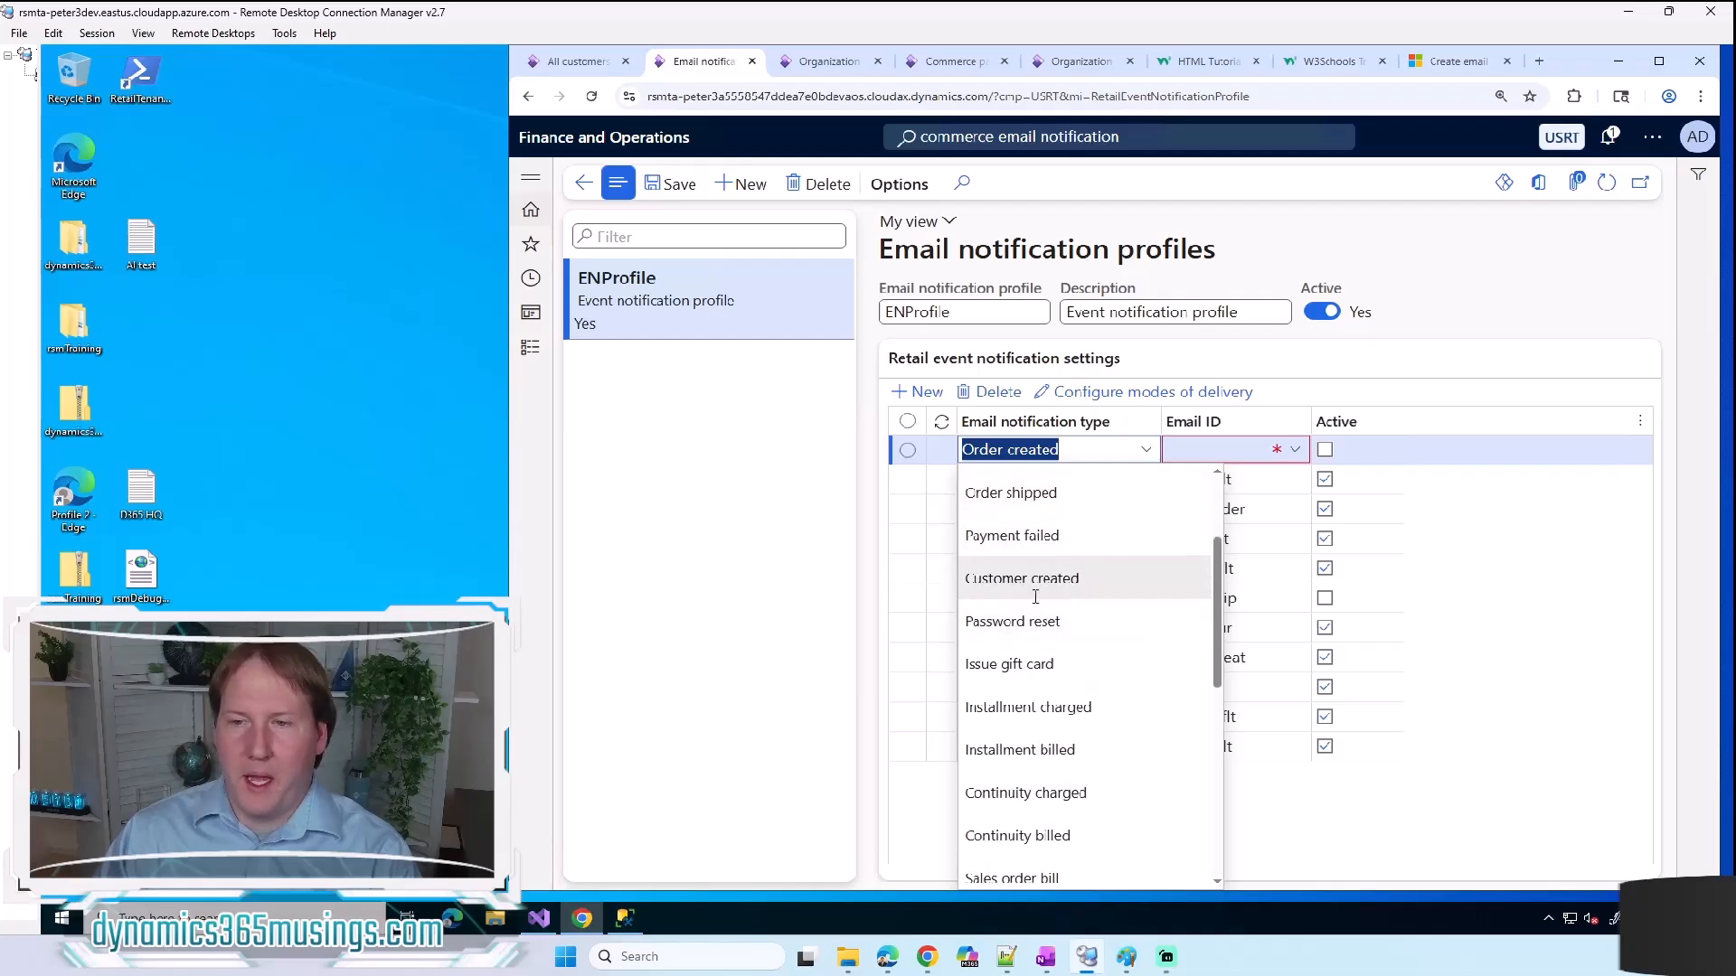
scroll(1059, 709, "down", 5)
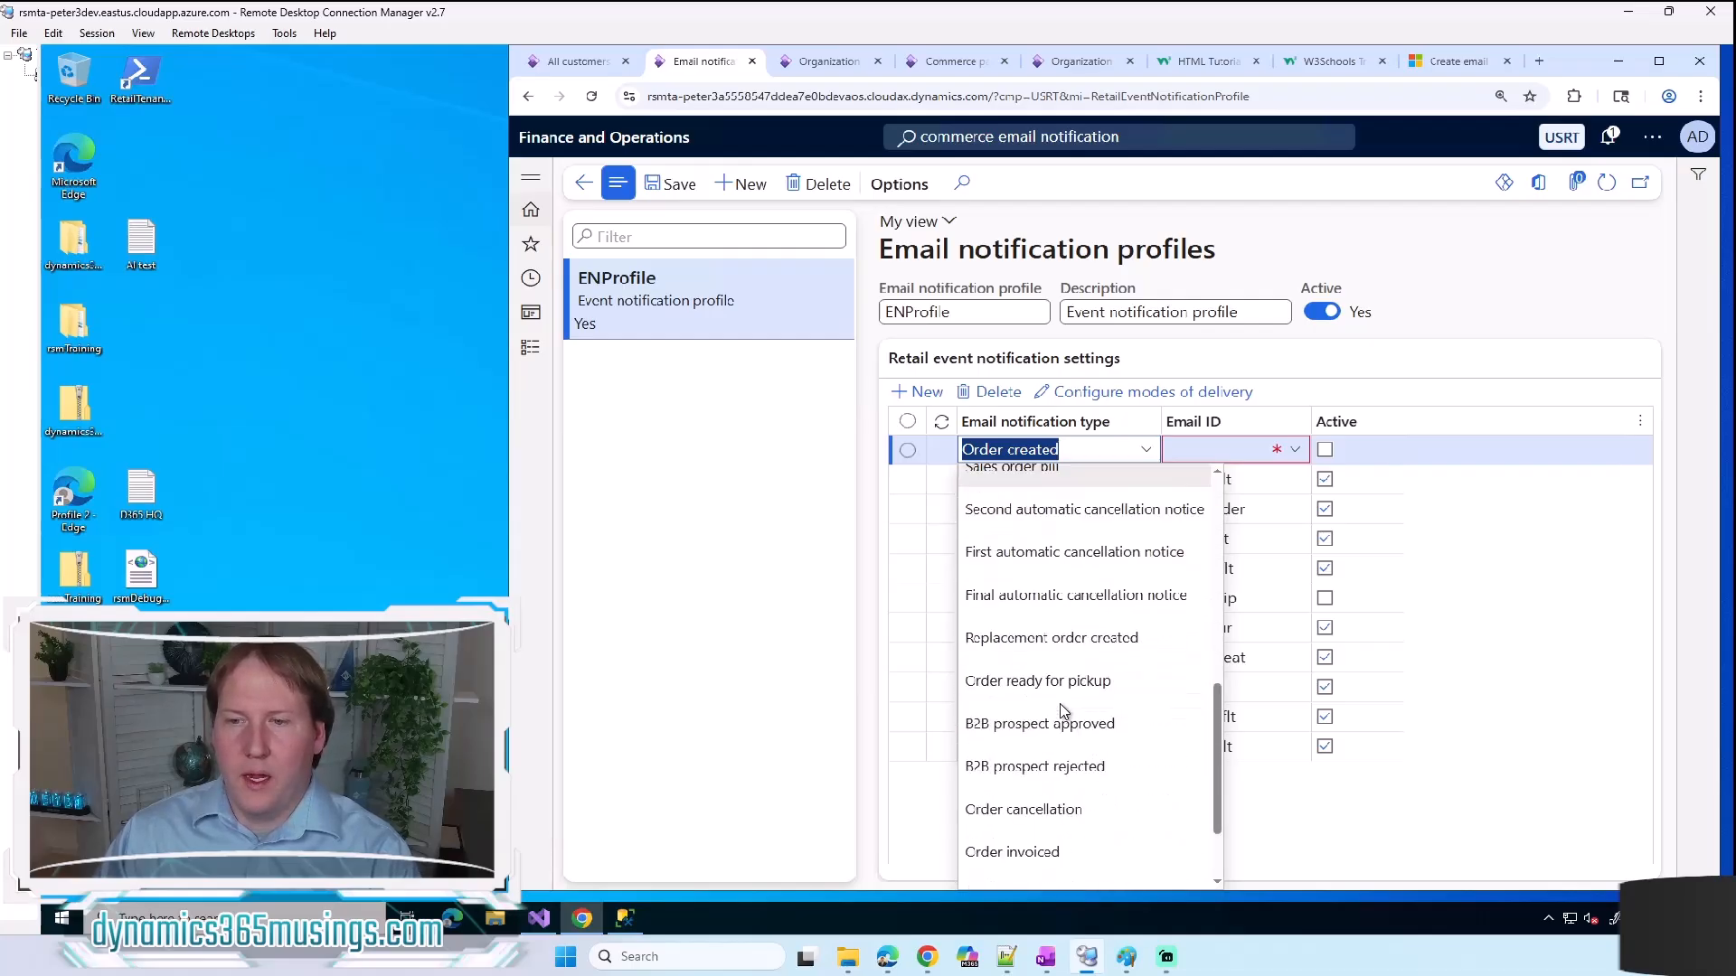
scroll(1063, 705, "down", 2)
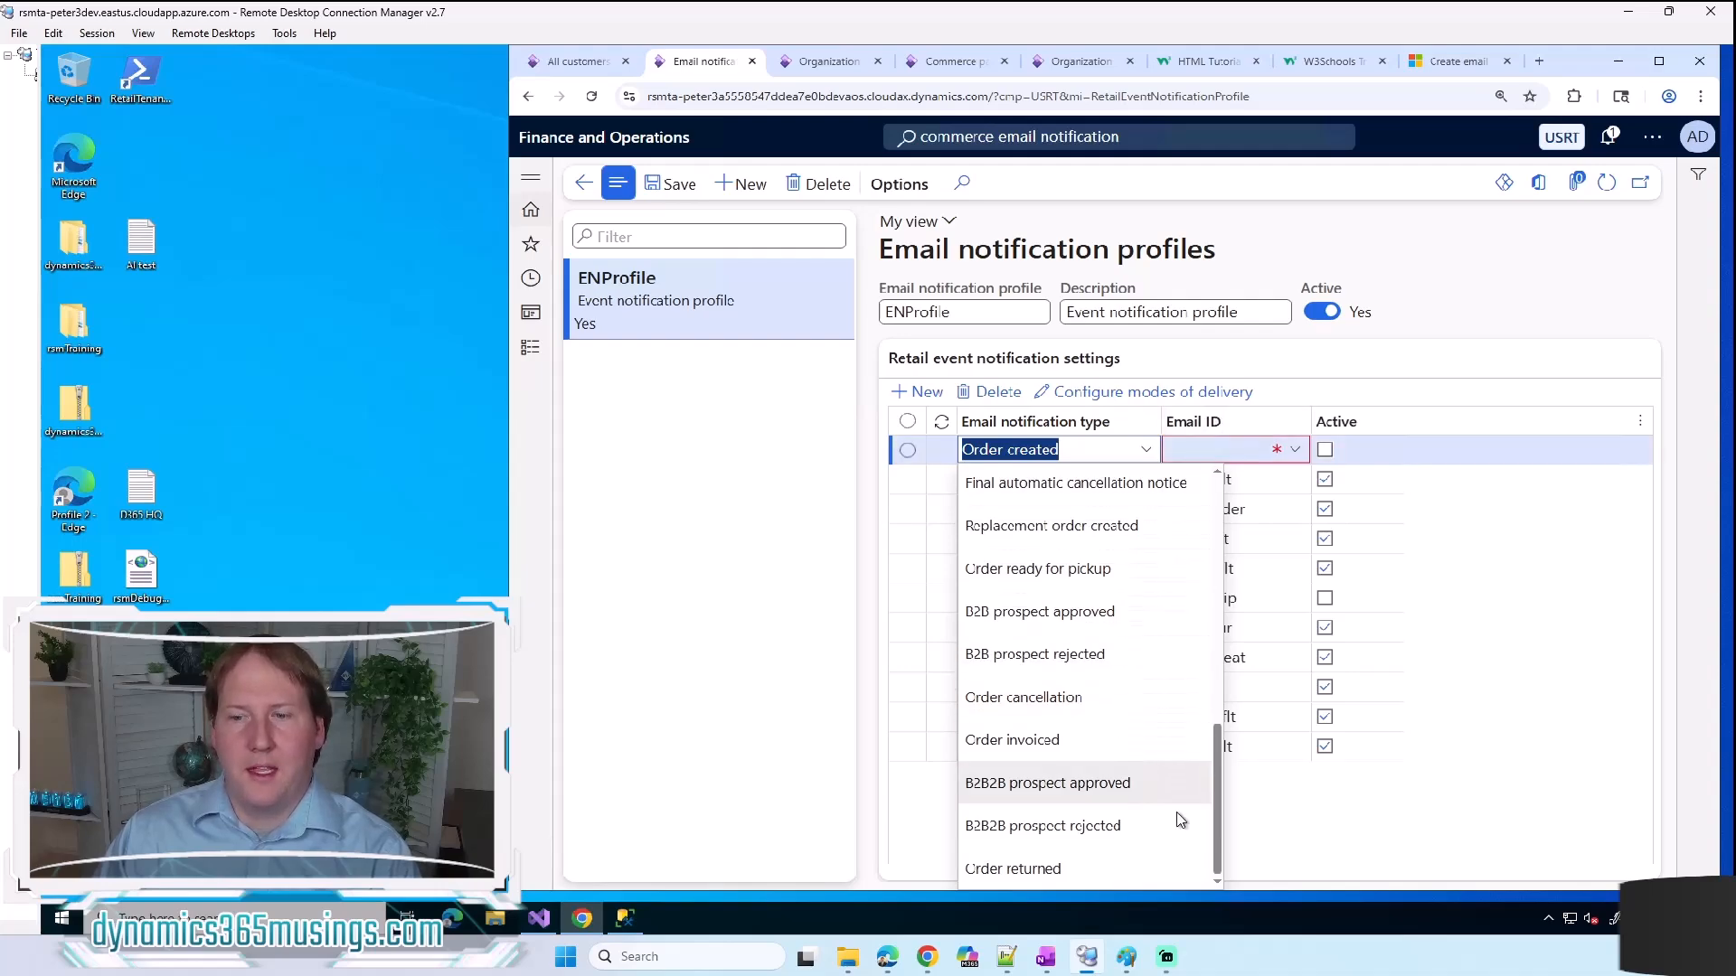
left_click(1171, 454)
left_click(998, 392)
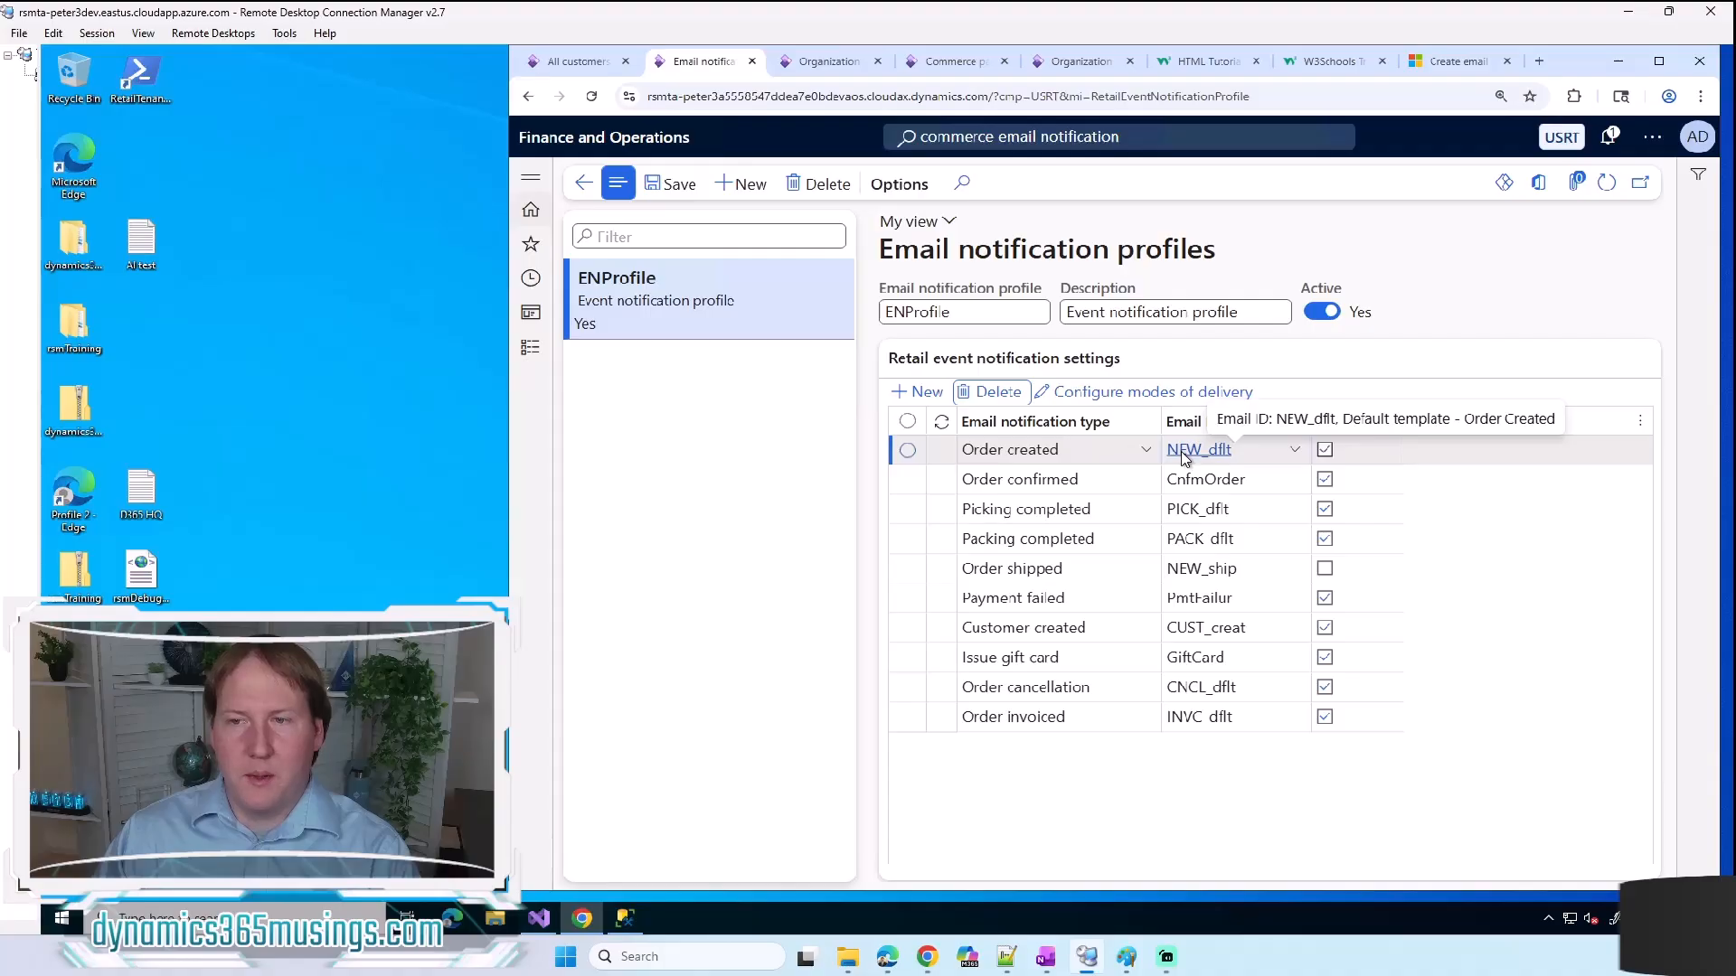
Step: Review the email templates that can be assigned to the Order created notification type
left_click(1297, 449)
left_click(1297, 451)
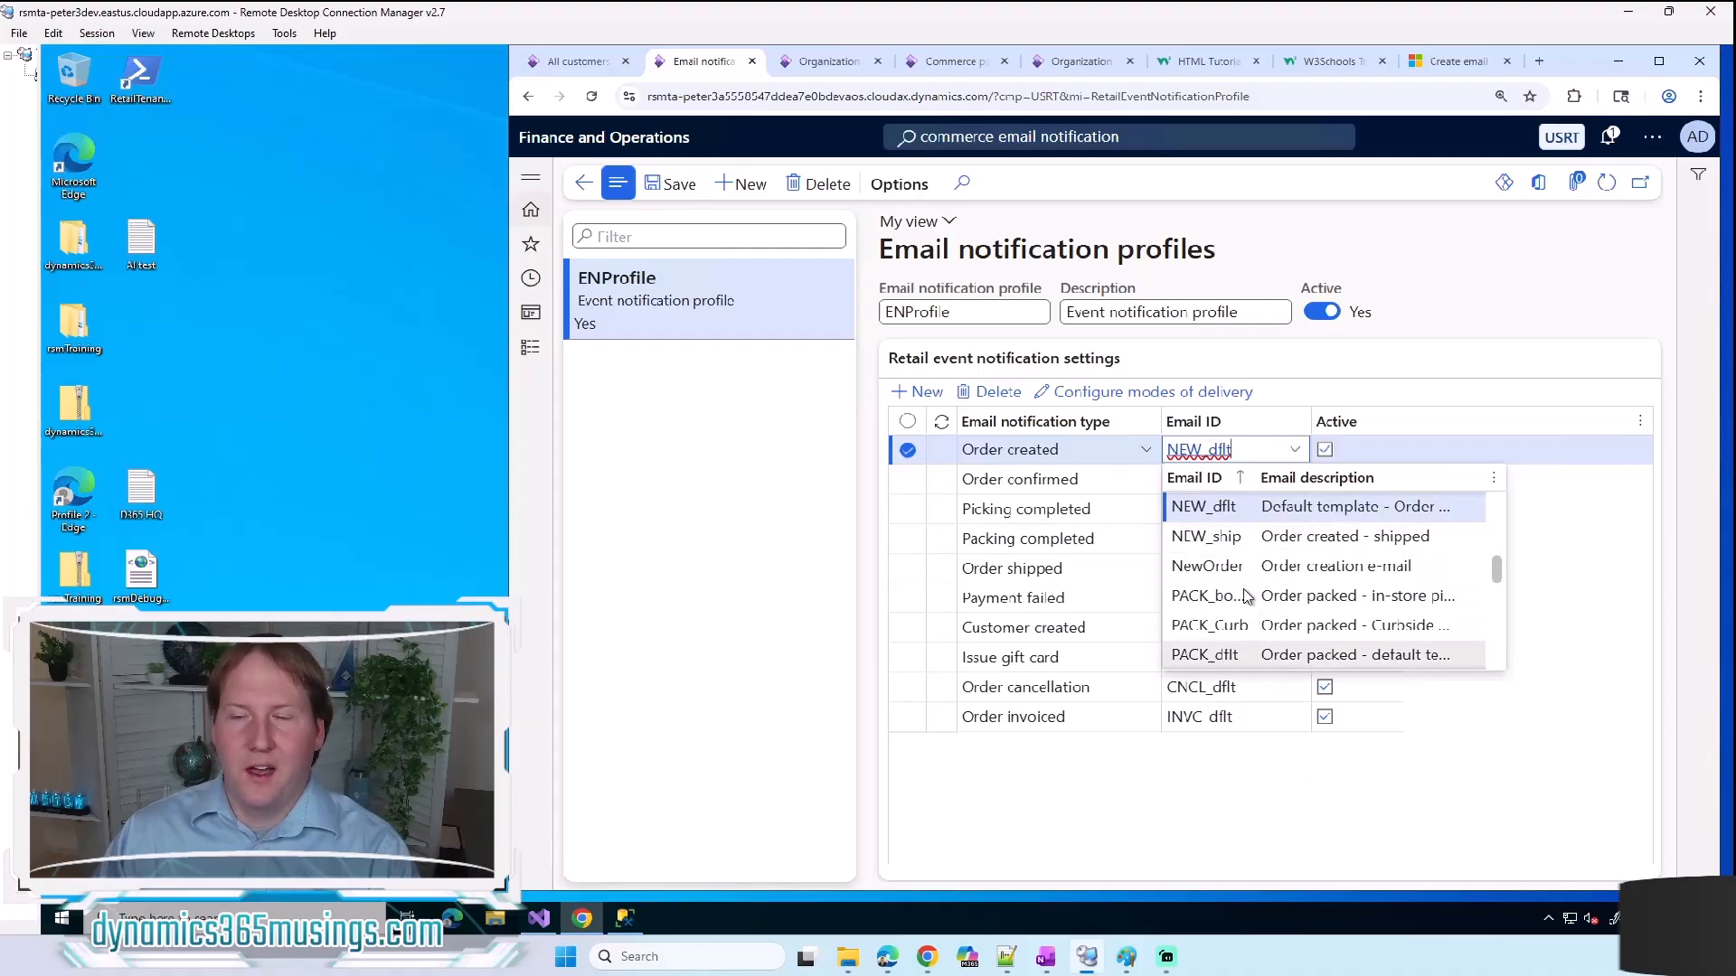
left_click(1268, 800)
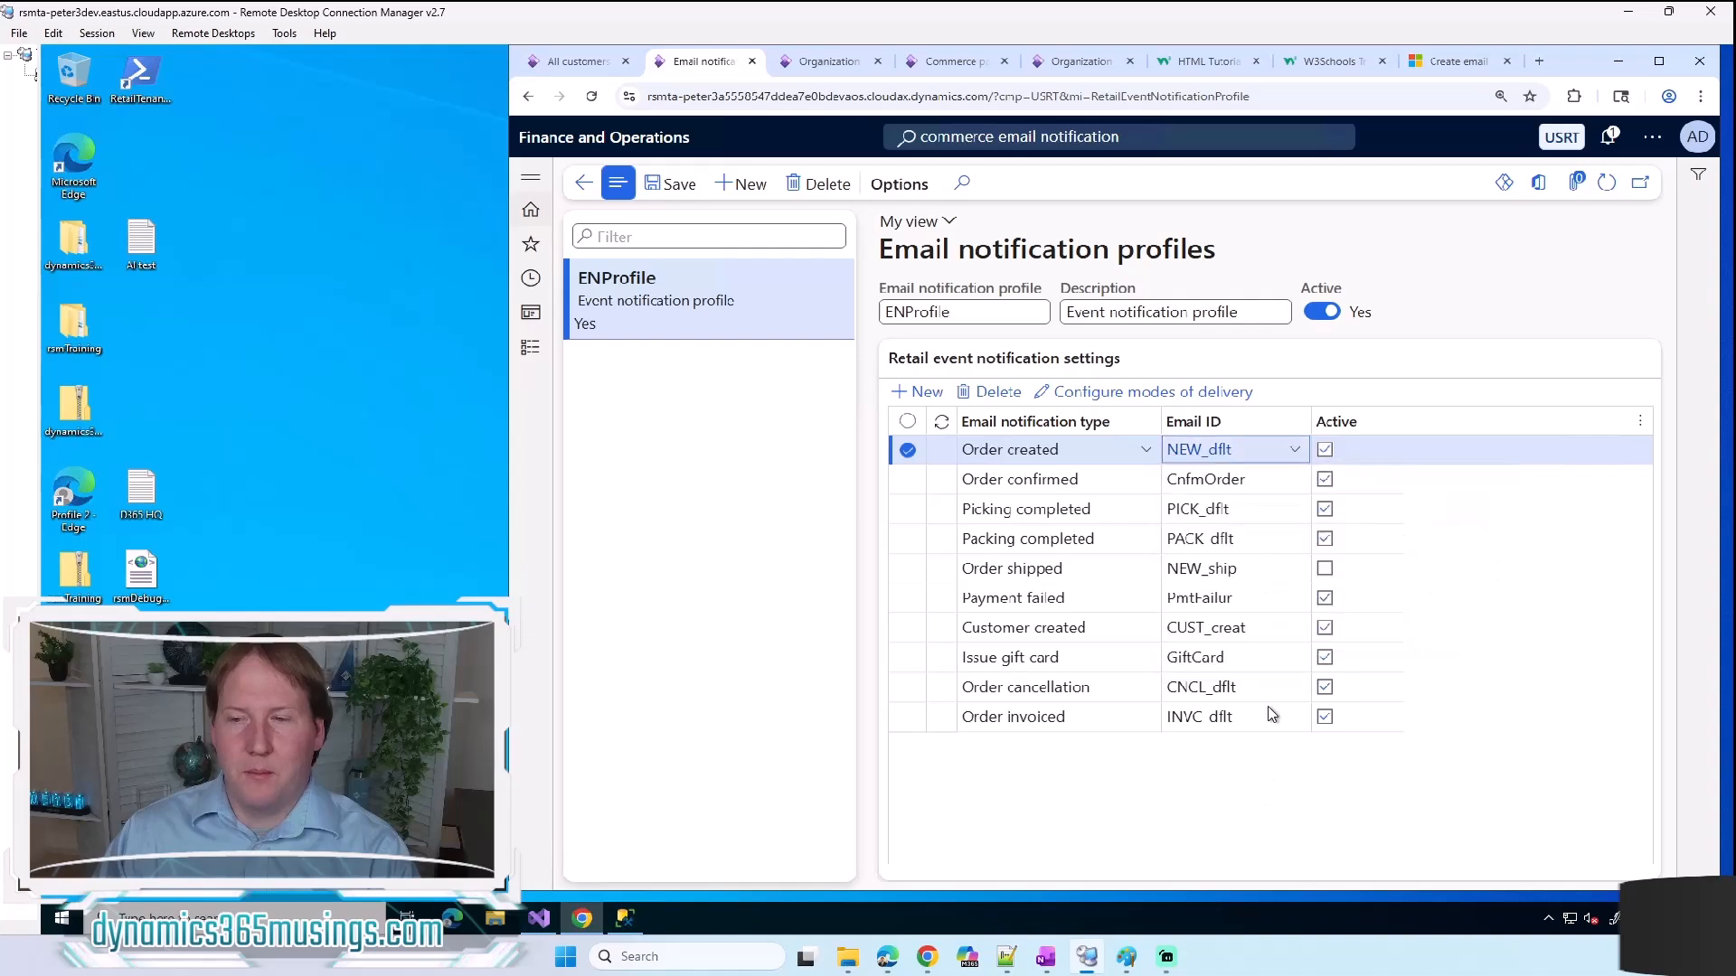
Step: Examine the email message body of the NEW_dflt template for Order created, and return to the email notification profiles
left_click(1199, 450)
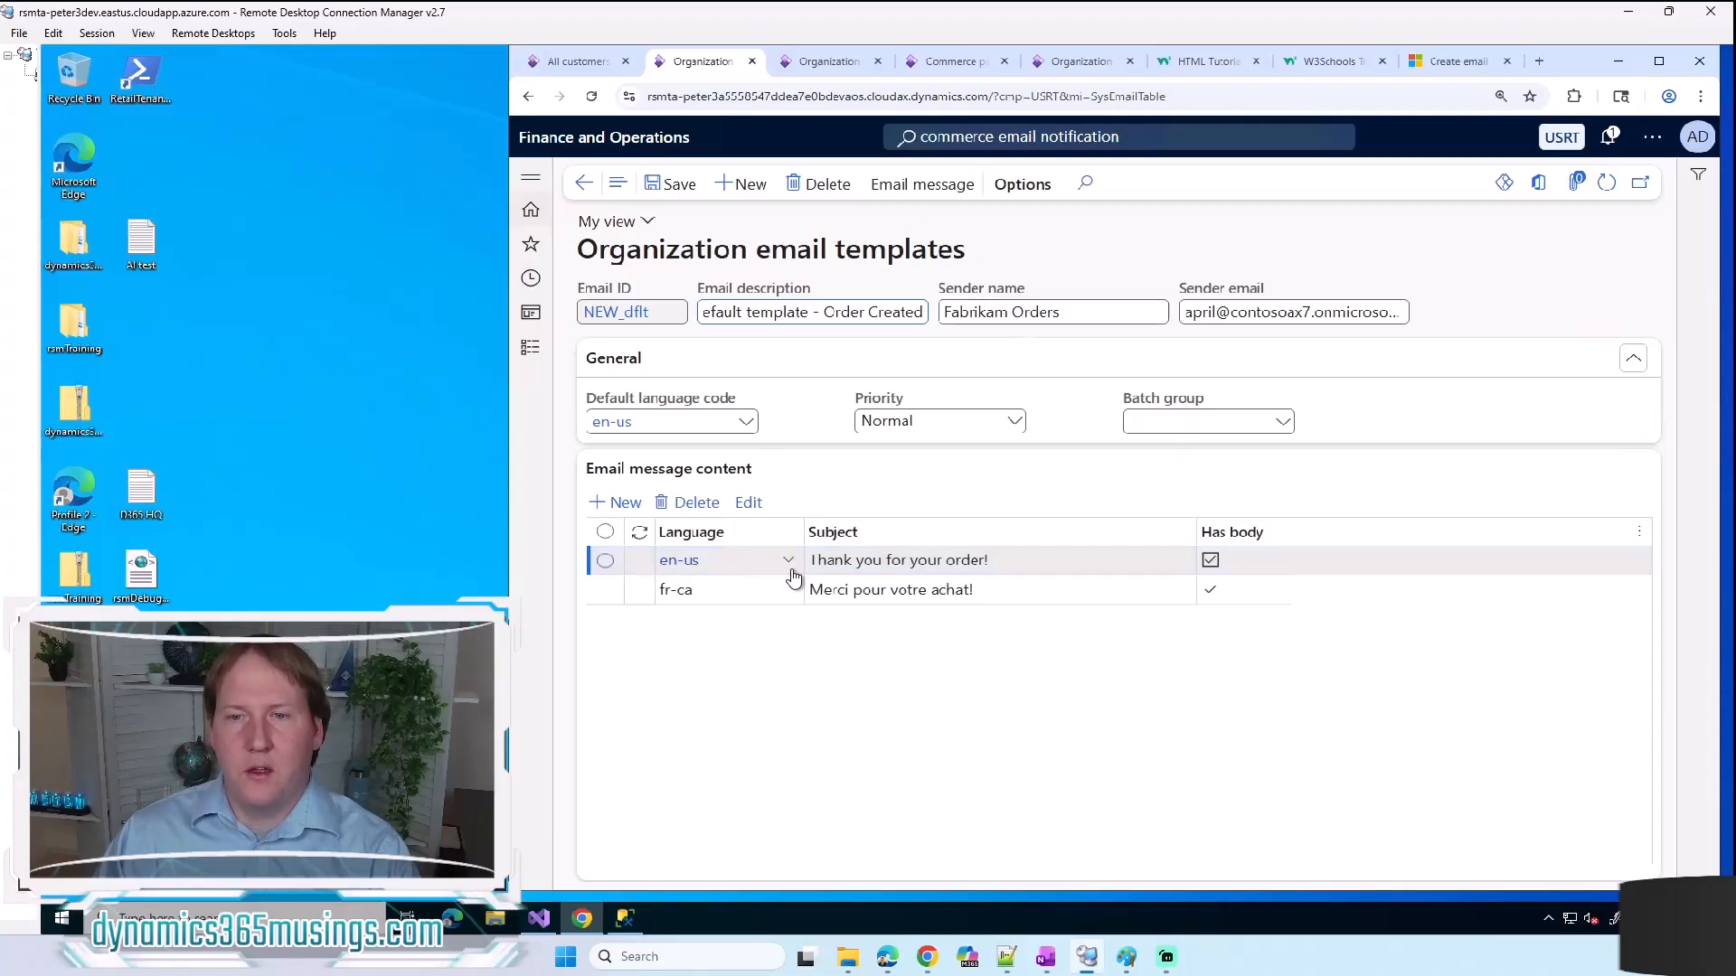
left_click(890, 186)
left_click(906, 226)
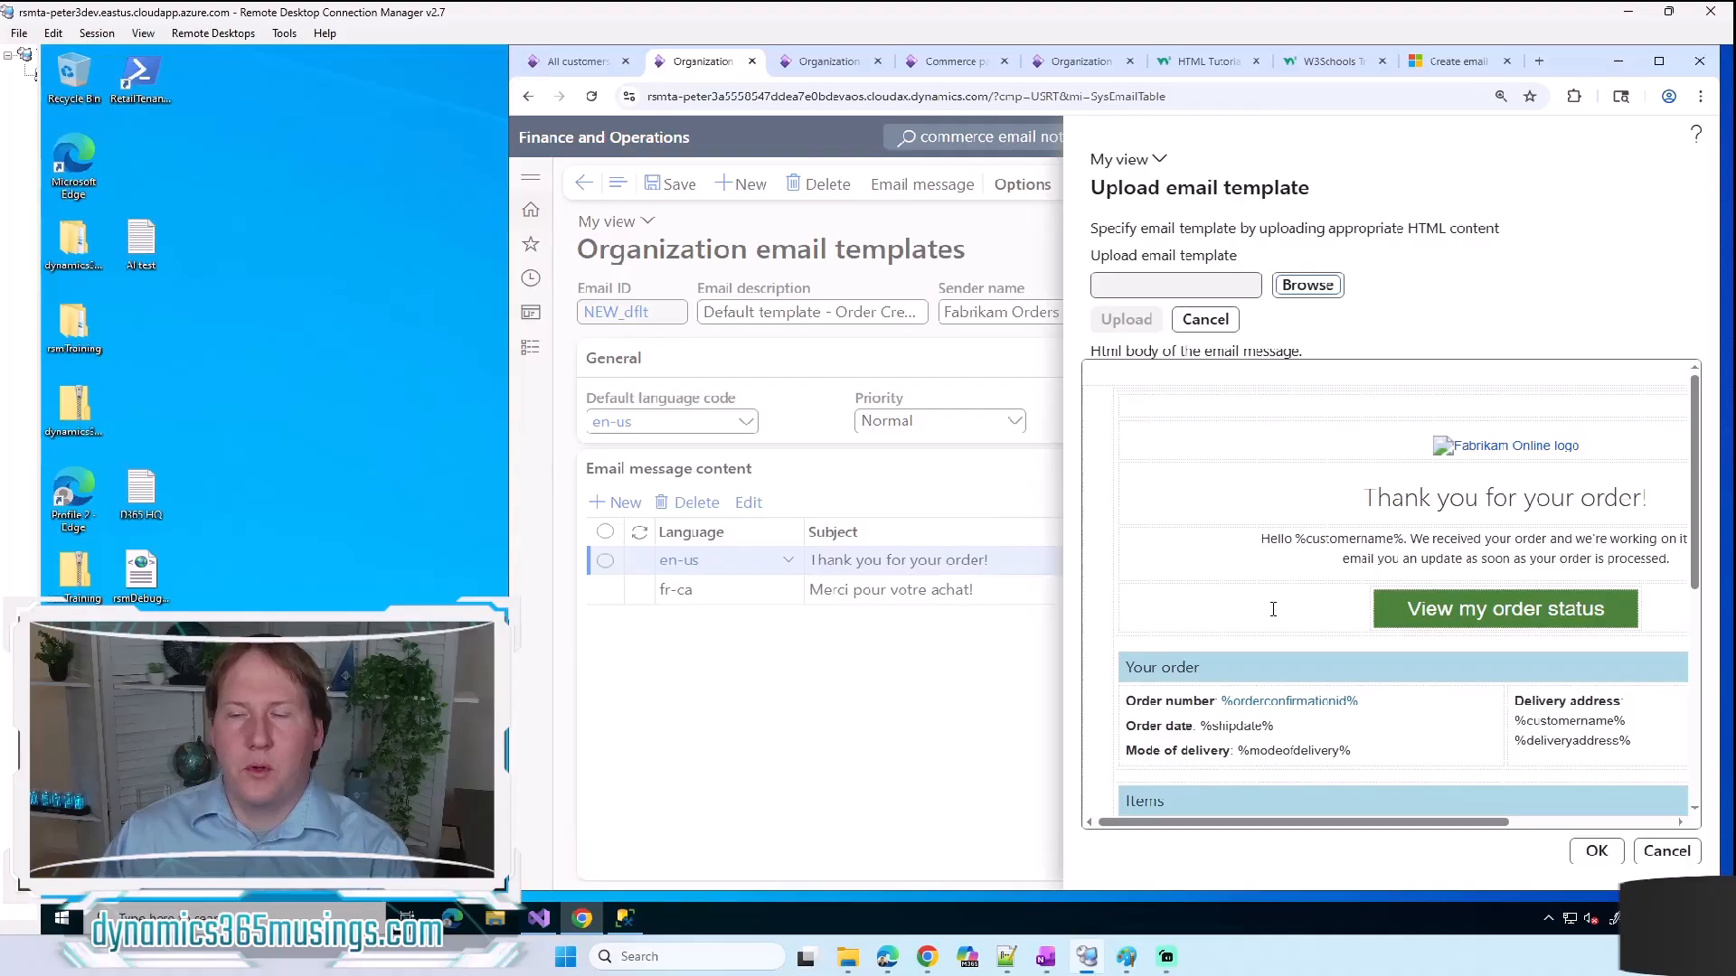
scroll(1273, 609, "down", 3)
scroll(1273, 609, "down", 3)
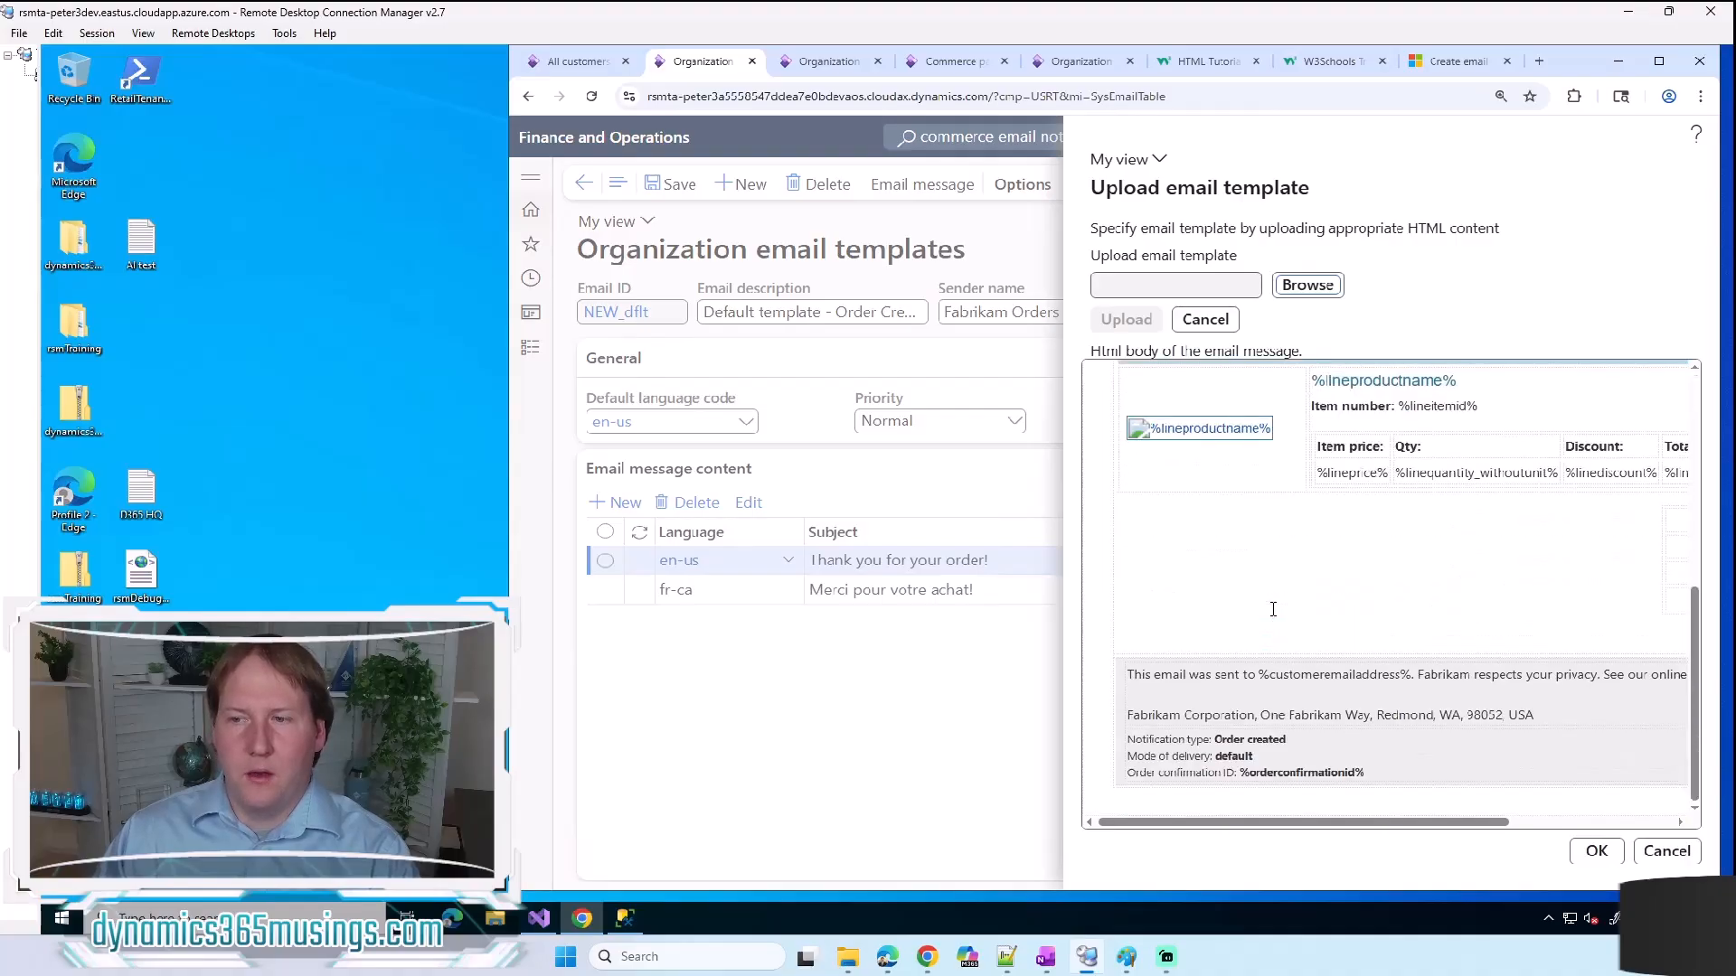
scroll(1273, 610, "up", 10)
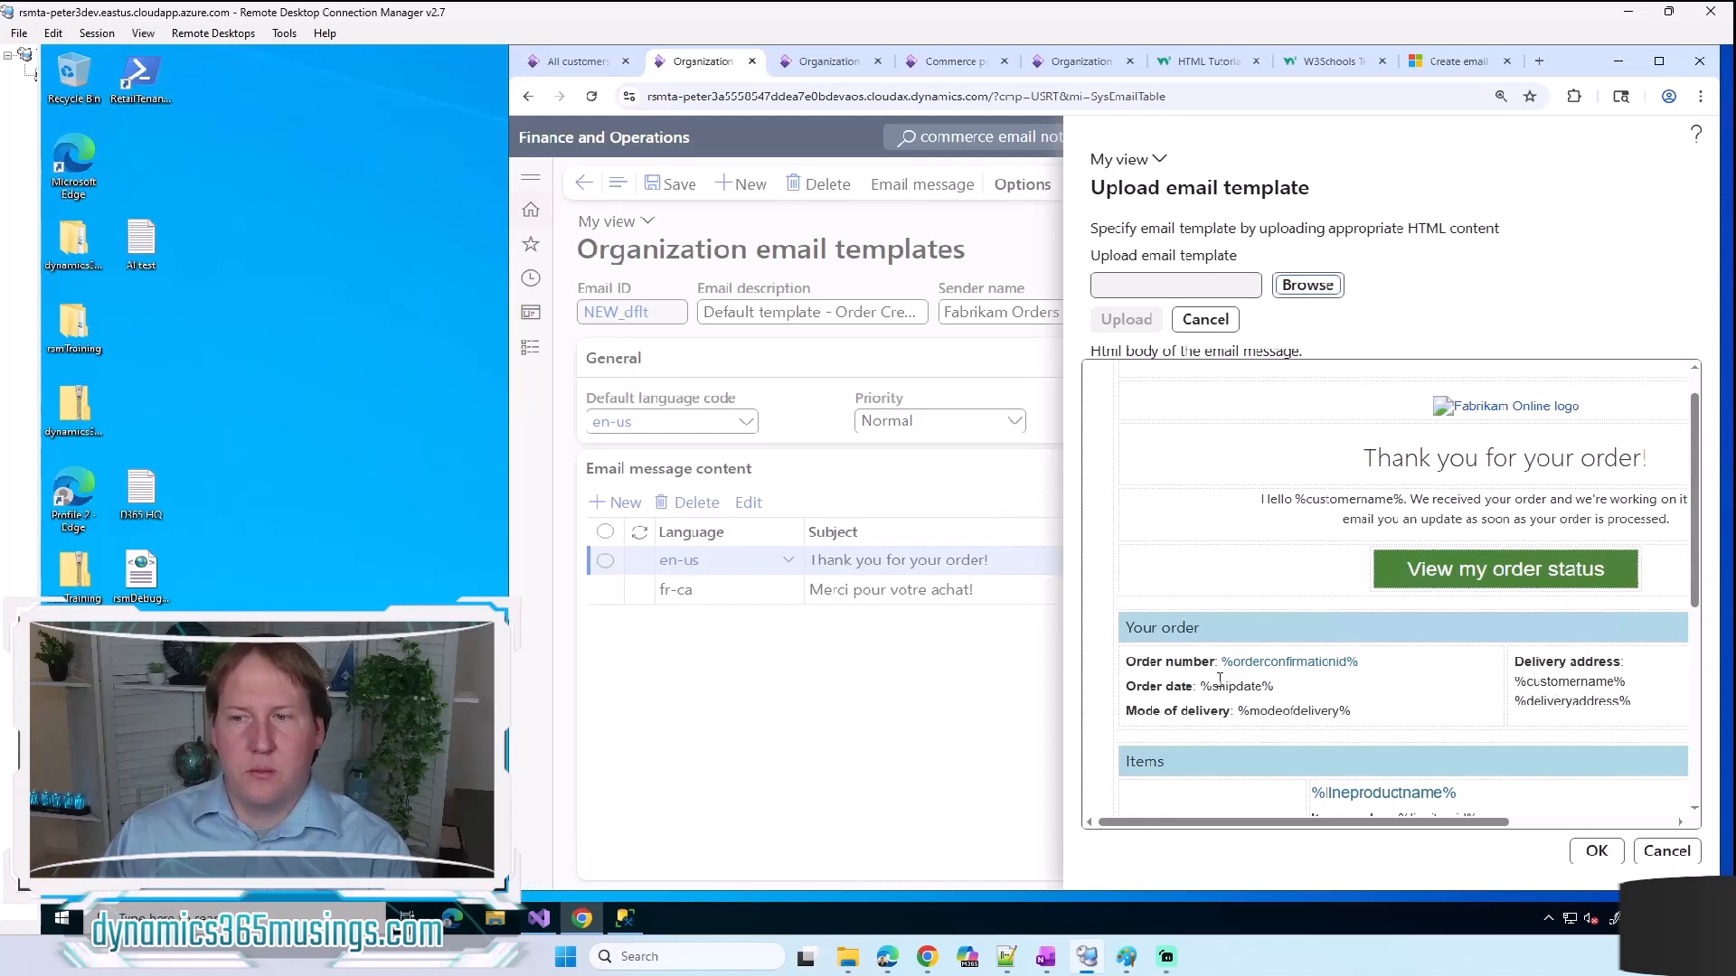
left_click(1666, 851)
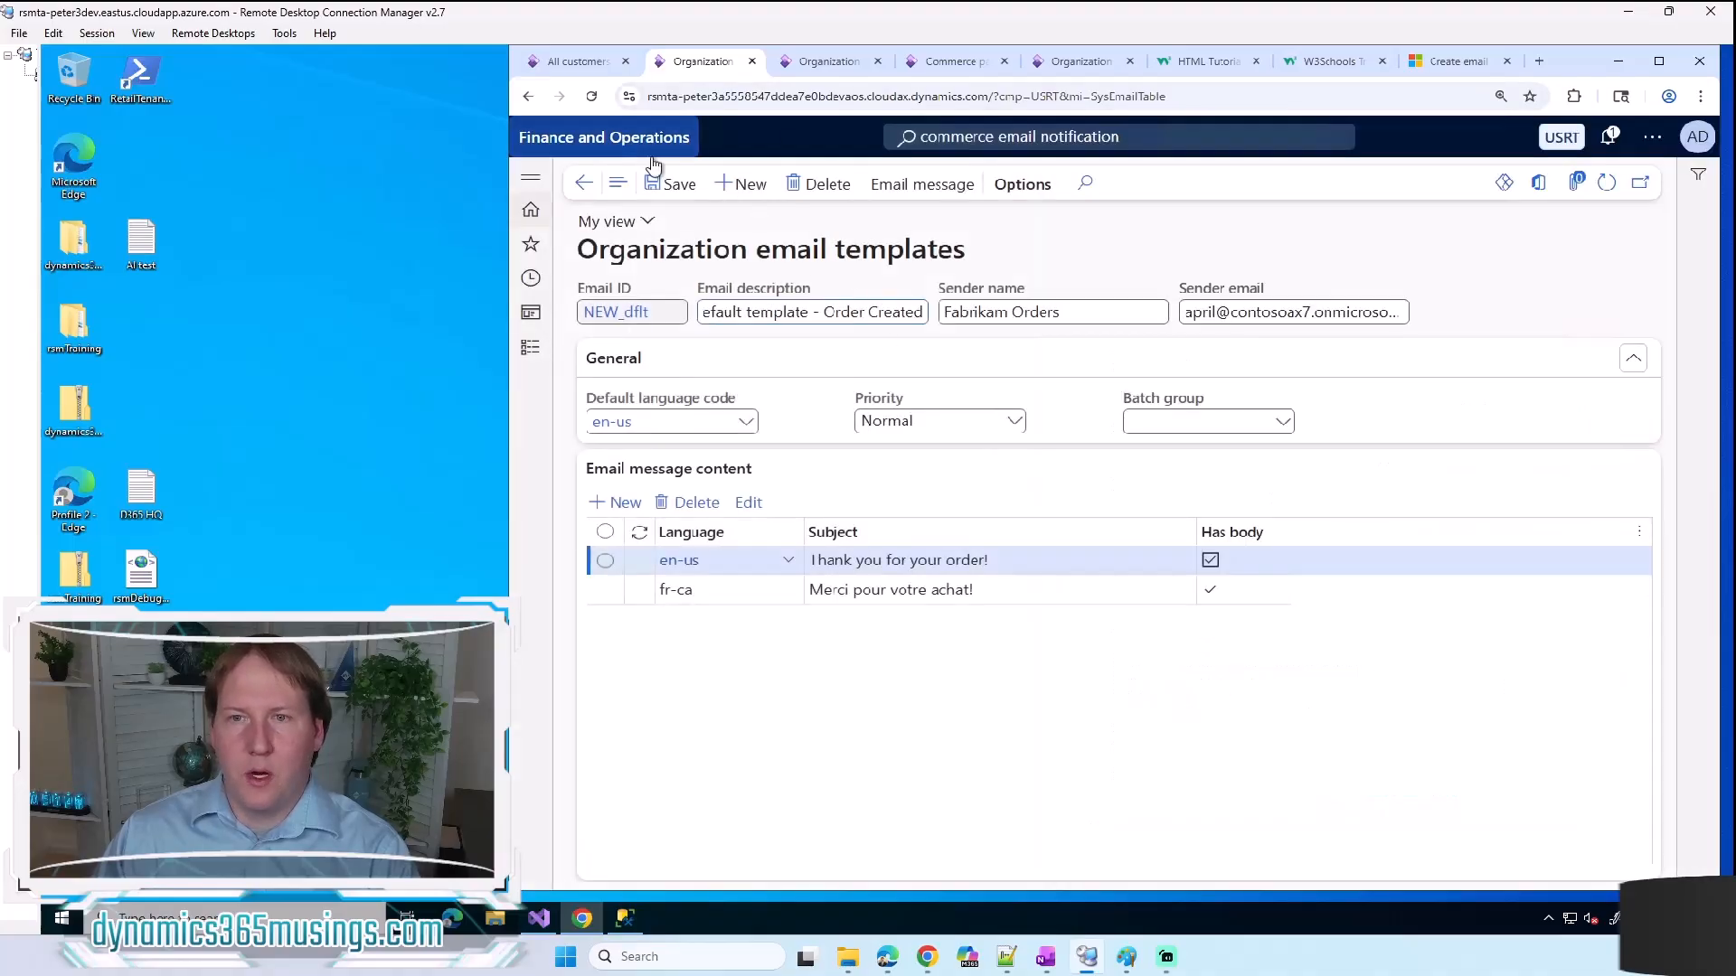
left_click(576, 189)
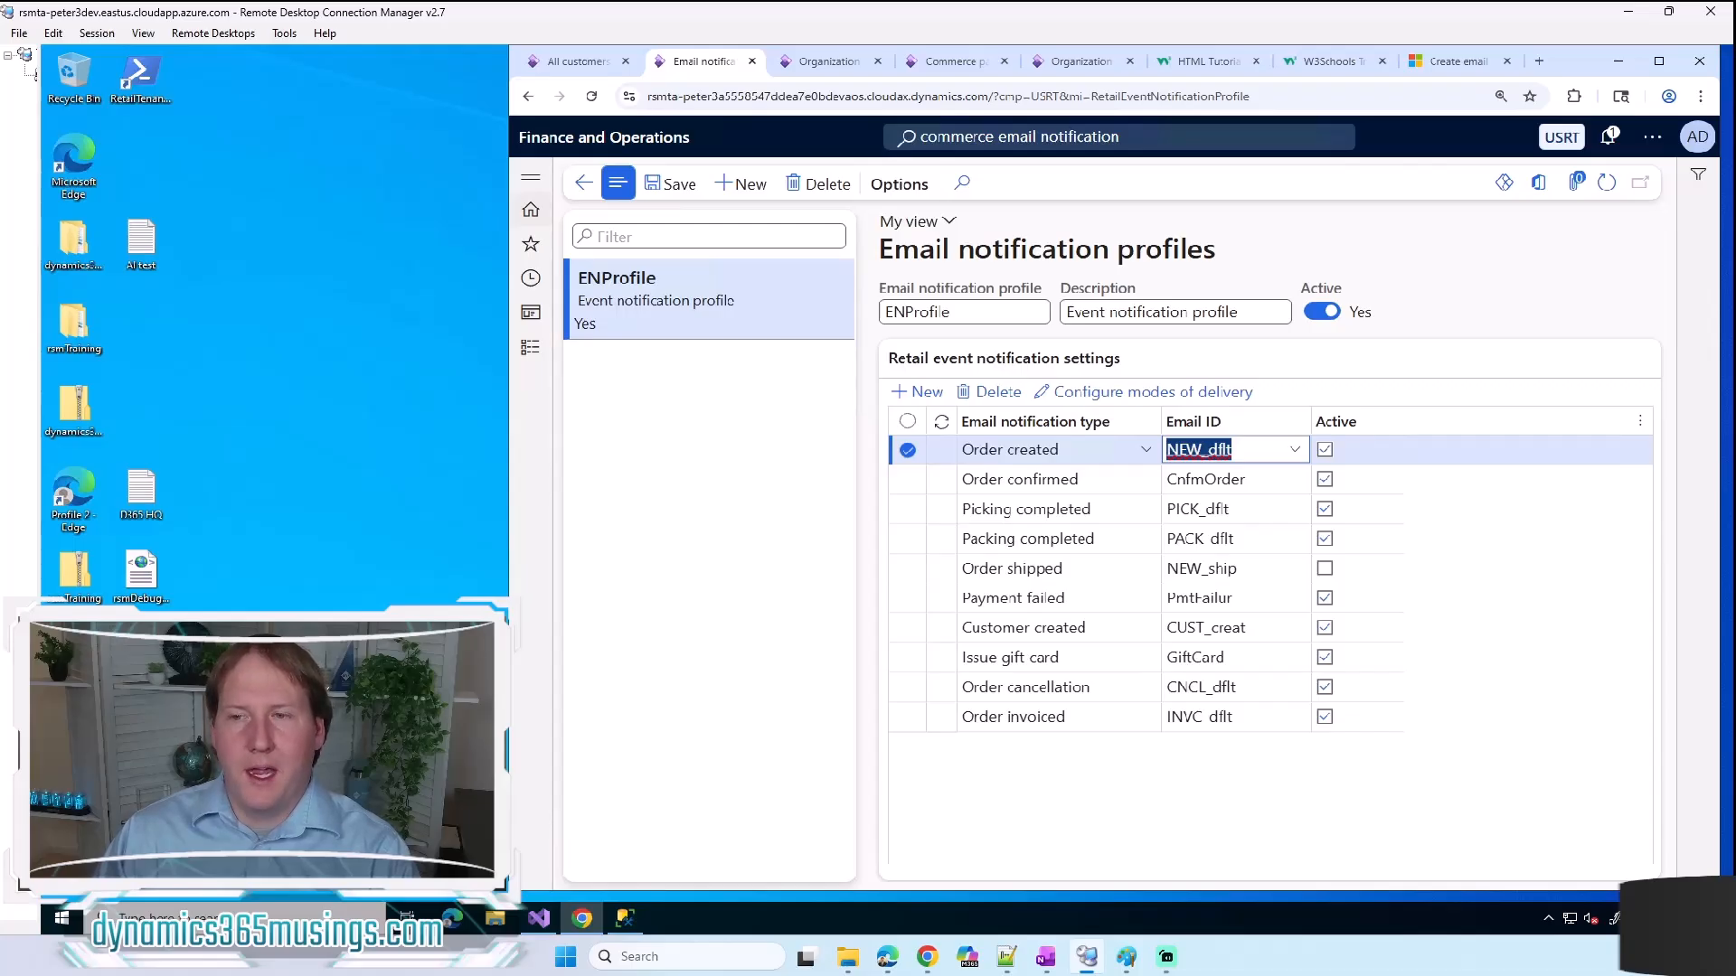
Step: Examine the email message body of the CUST_creat template for Customer created, and return to the email notification profiles
left_click(1103, 633)
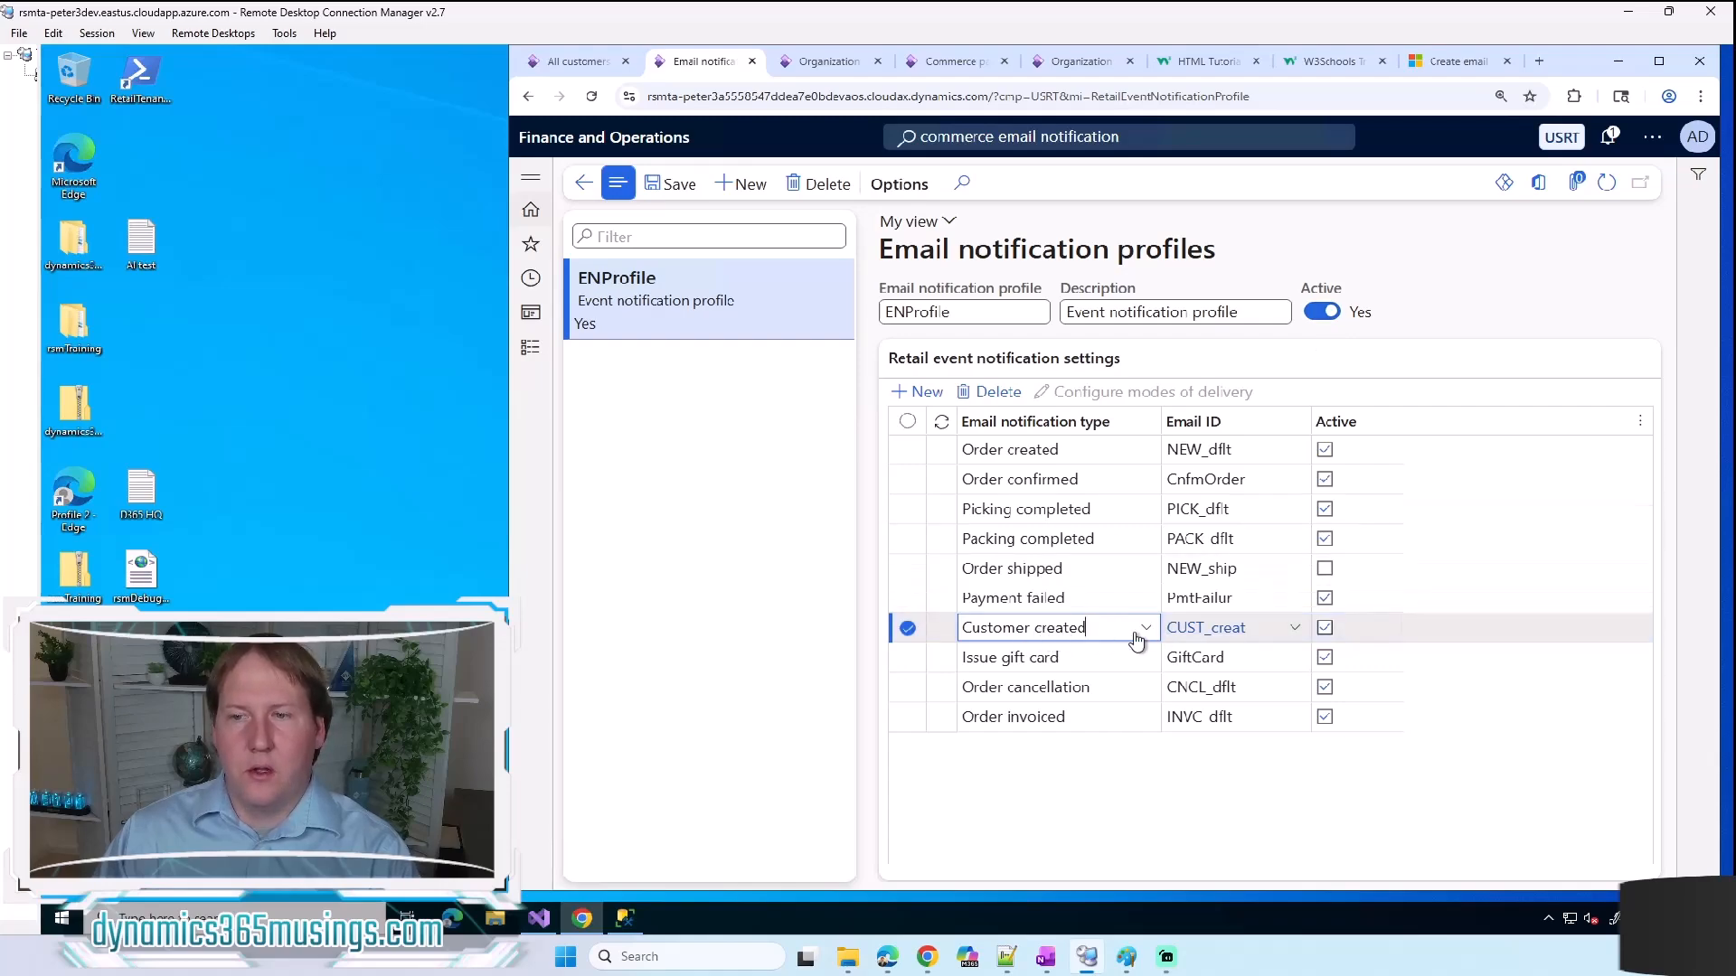
left_click(1218, 632)
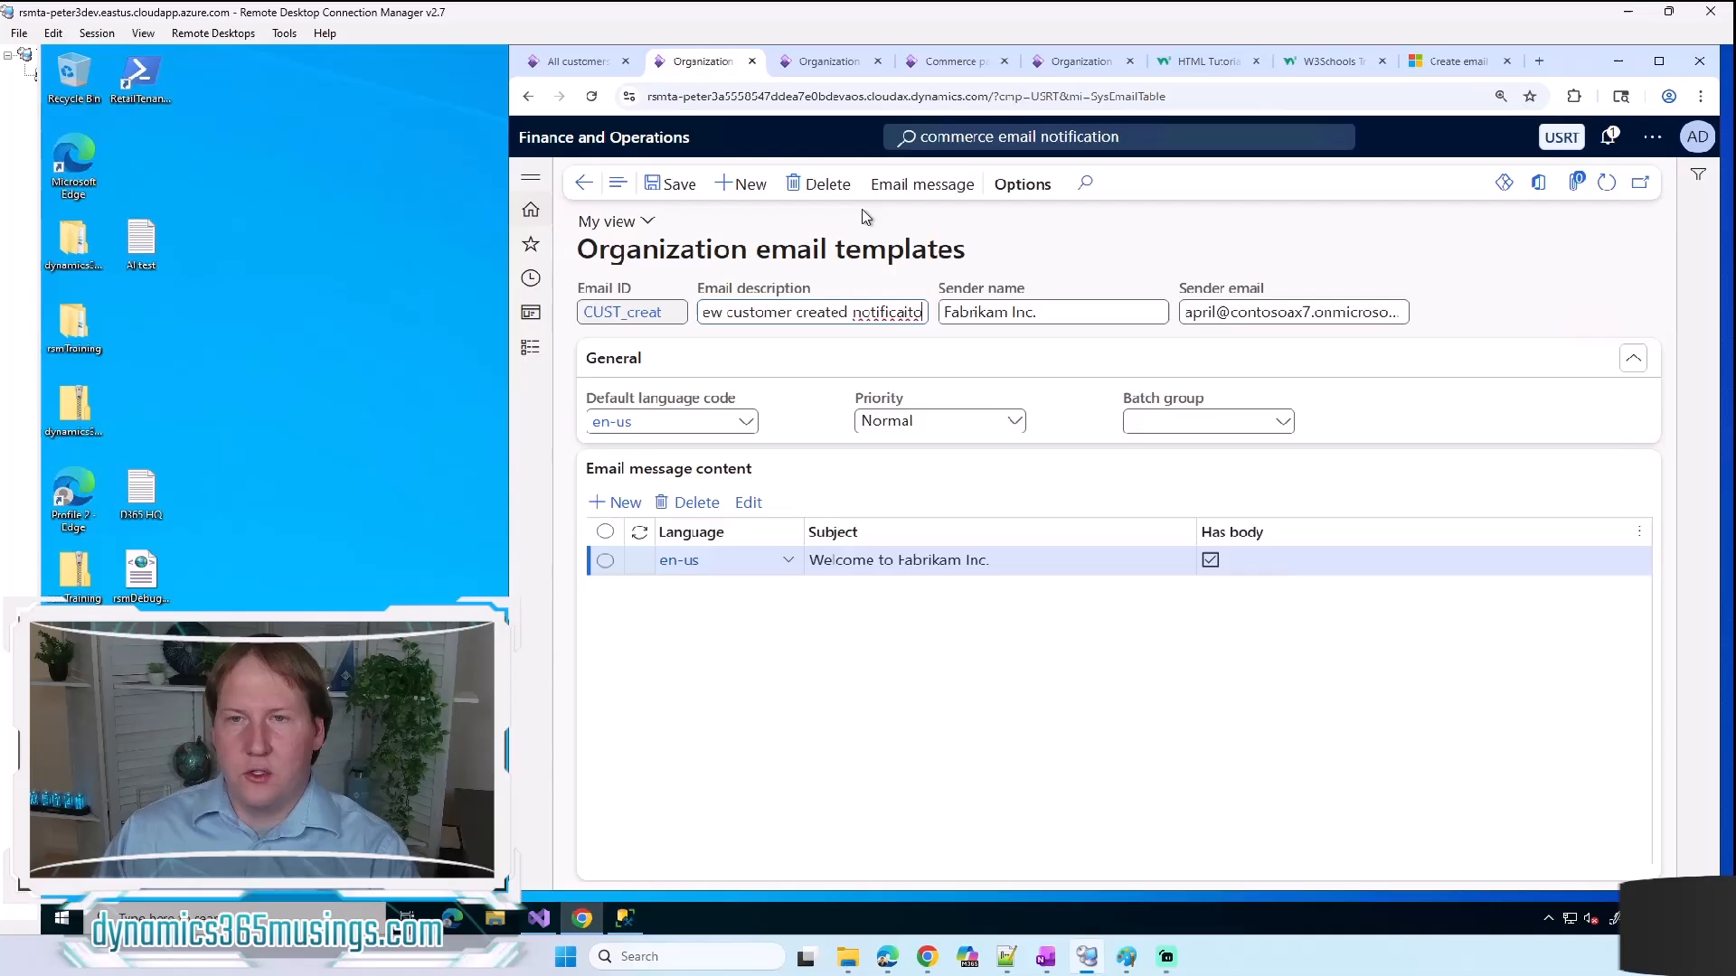
left_click(922, 184)
left_click(905, 251)
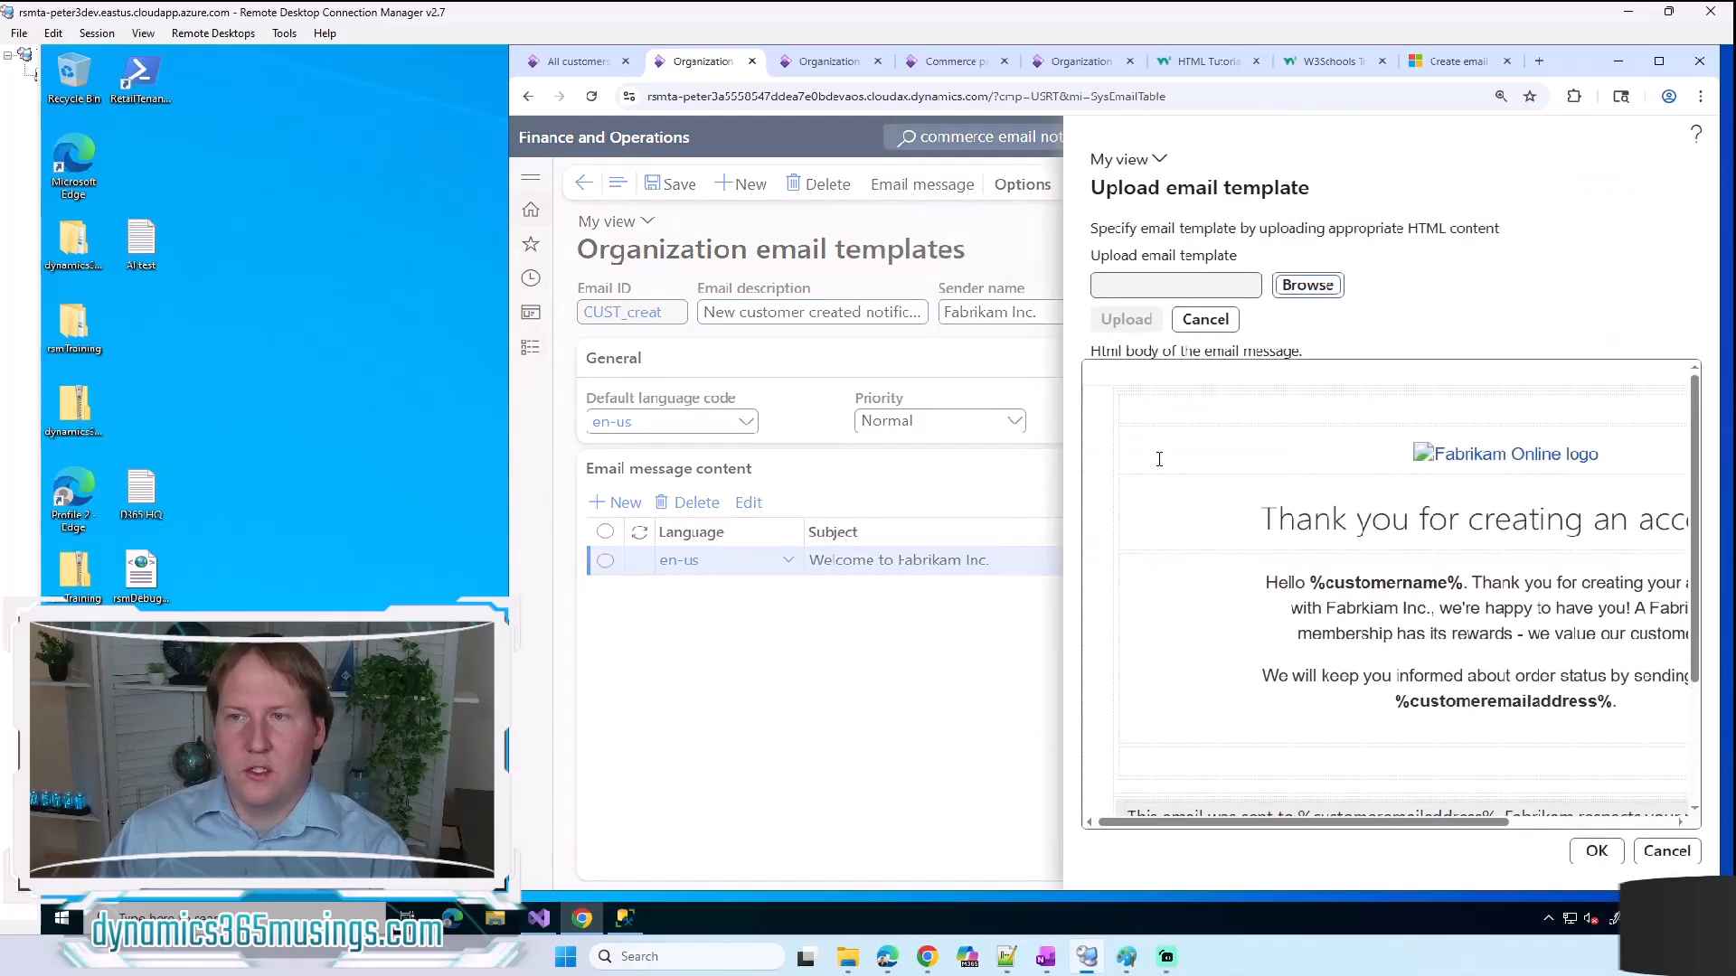
left_click(1664, 853)
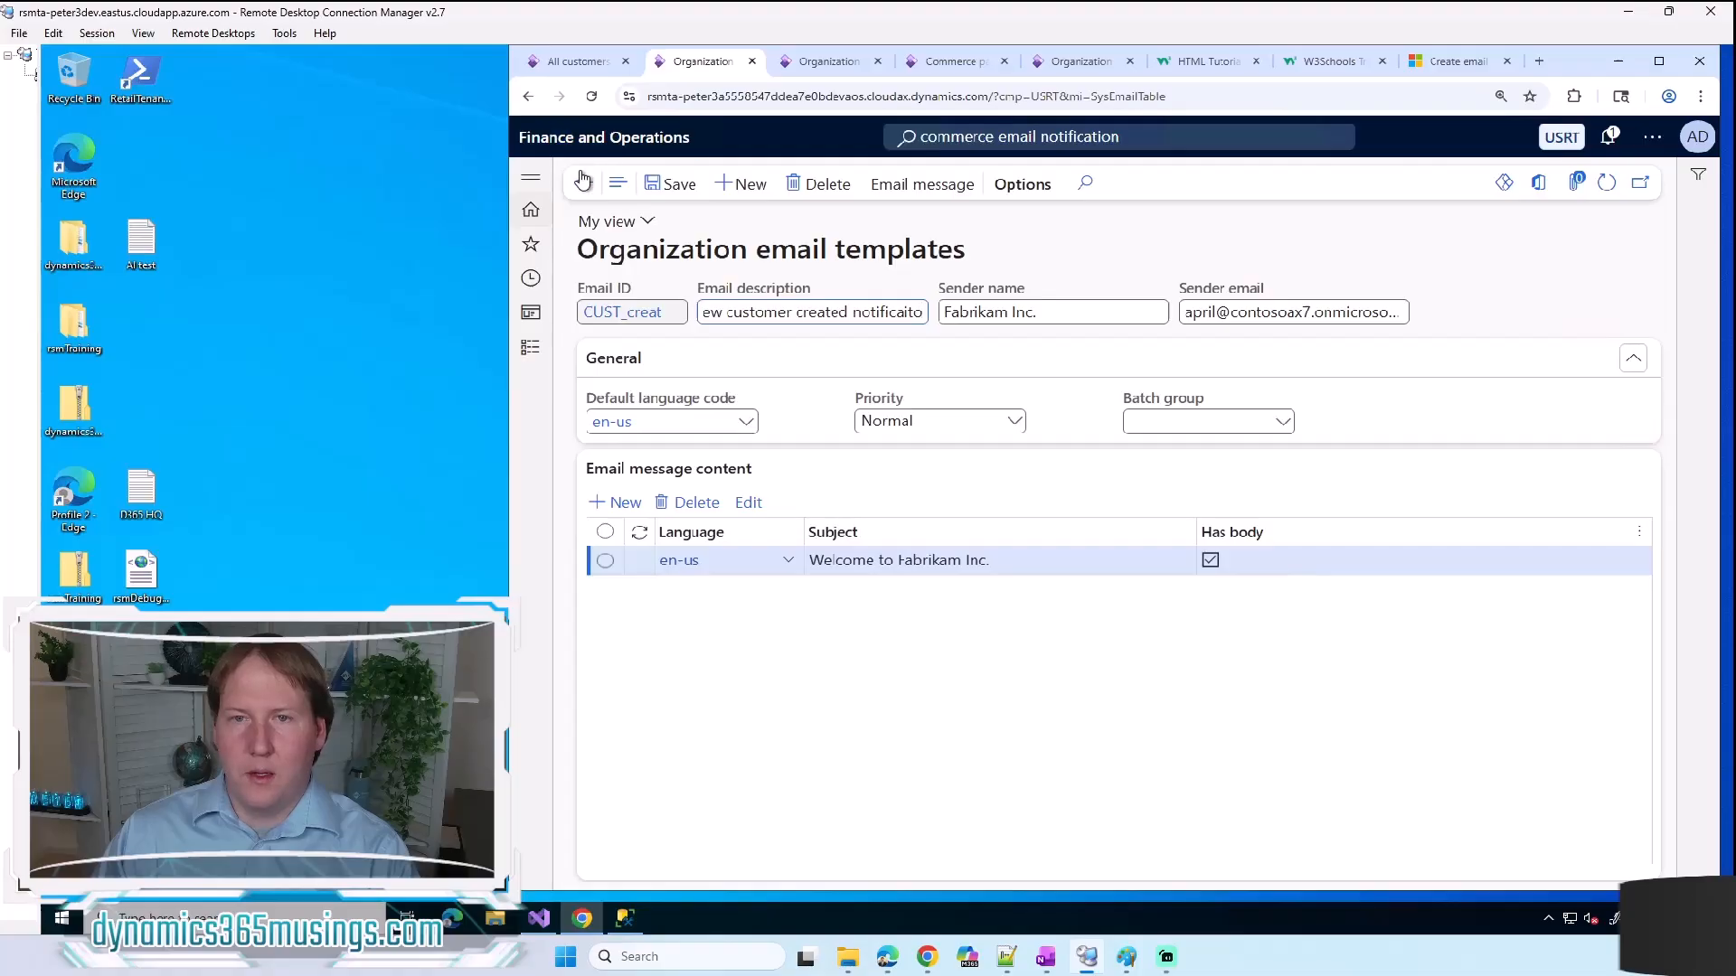
left_click(583, 185)
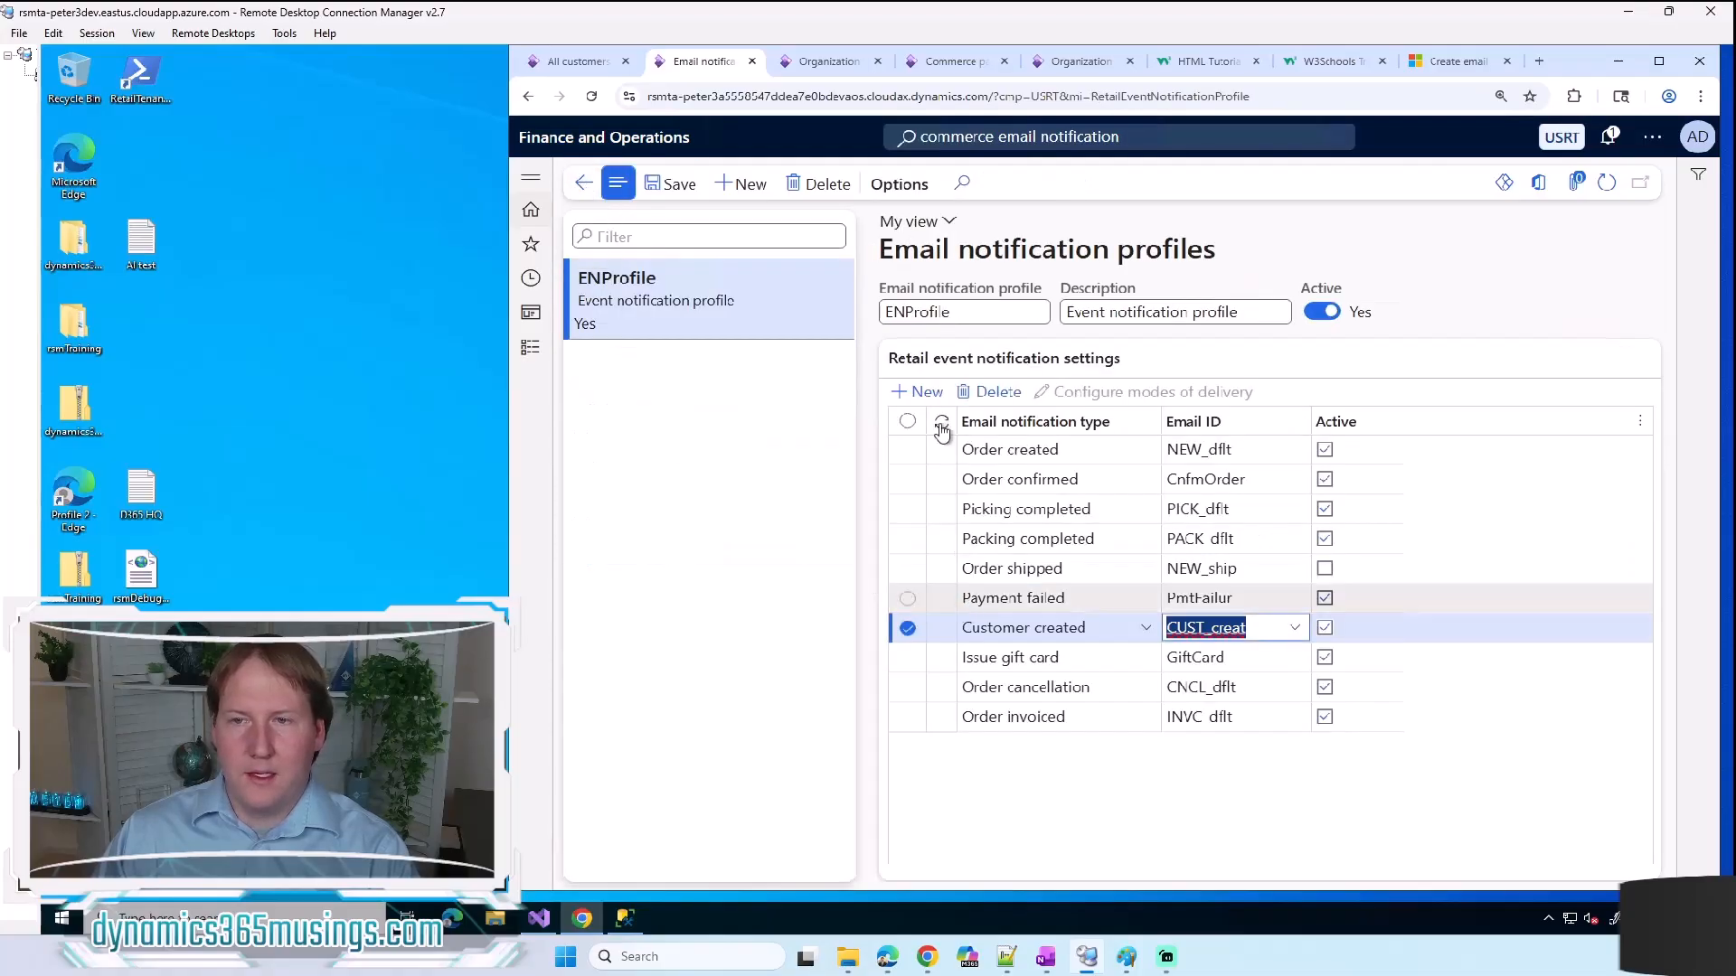
Step: Check which email notification profiles can be assigned in the general Commerce parameters
left_click(954, 66)
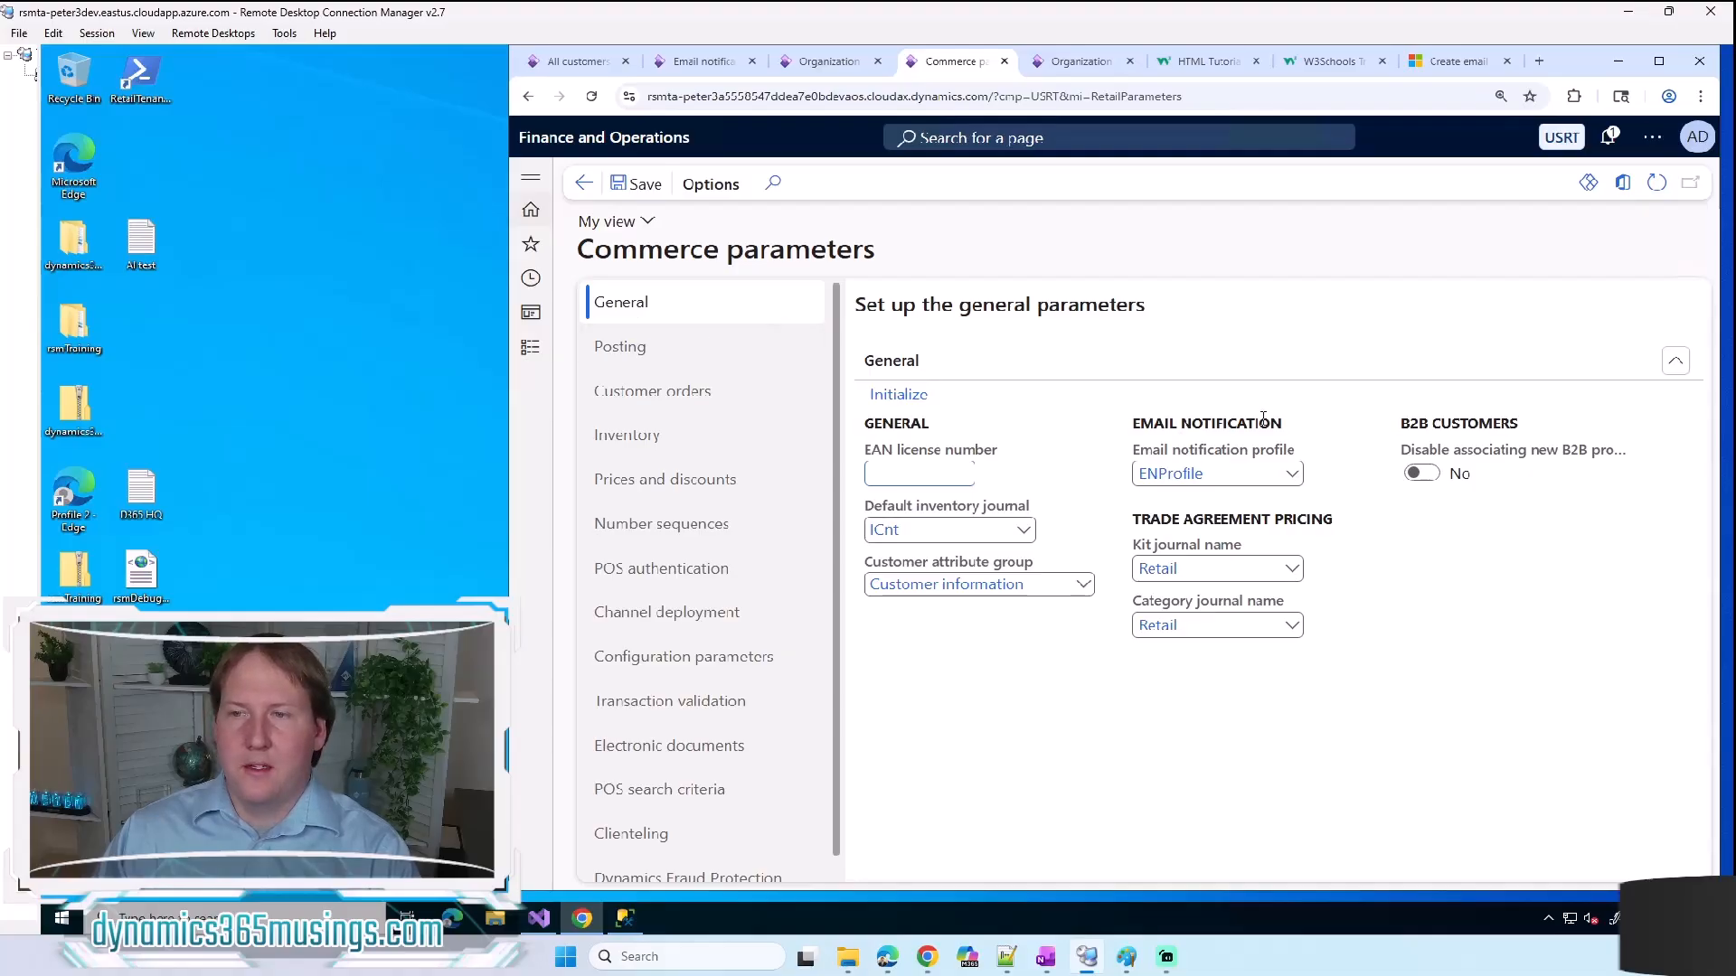
left_click(1292, 473)
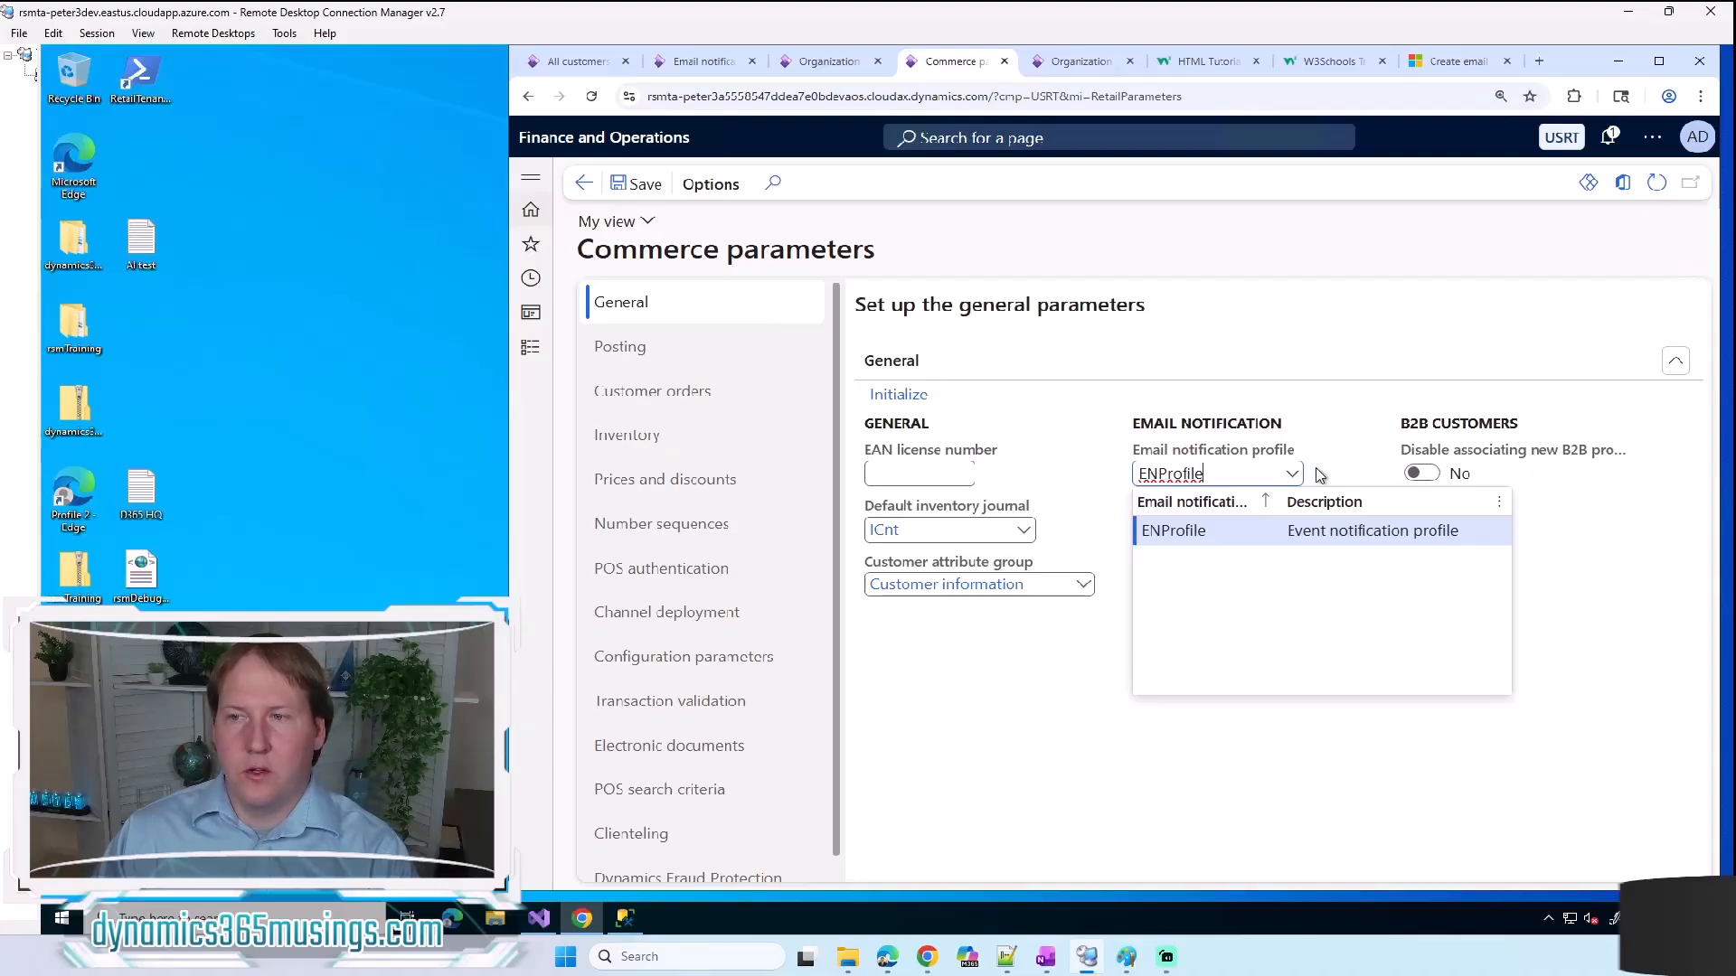
left_click(1319, 475)
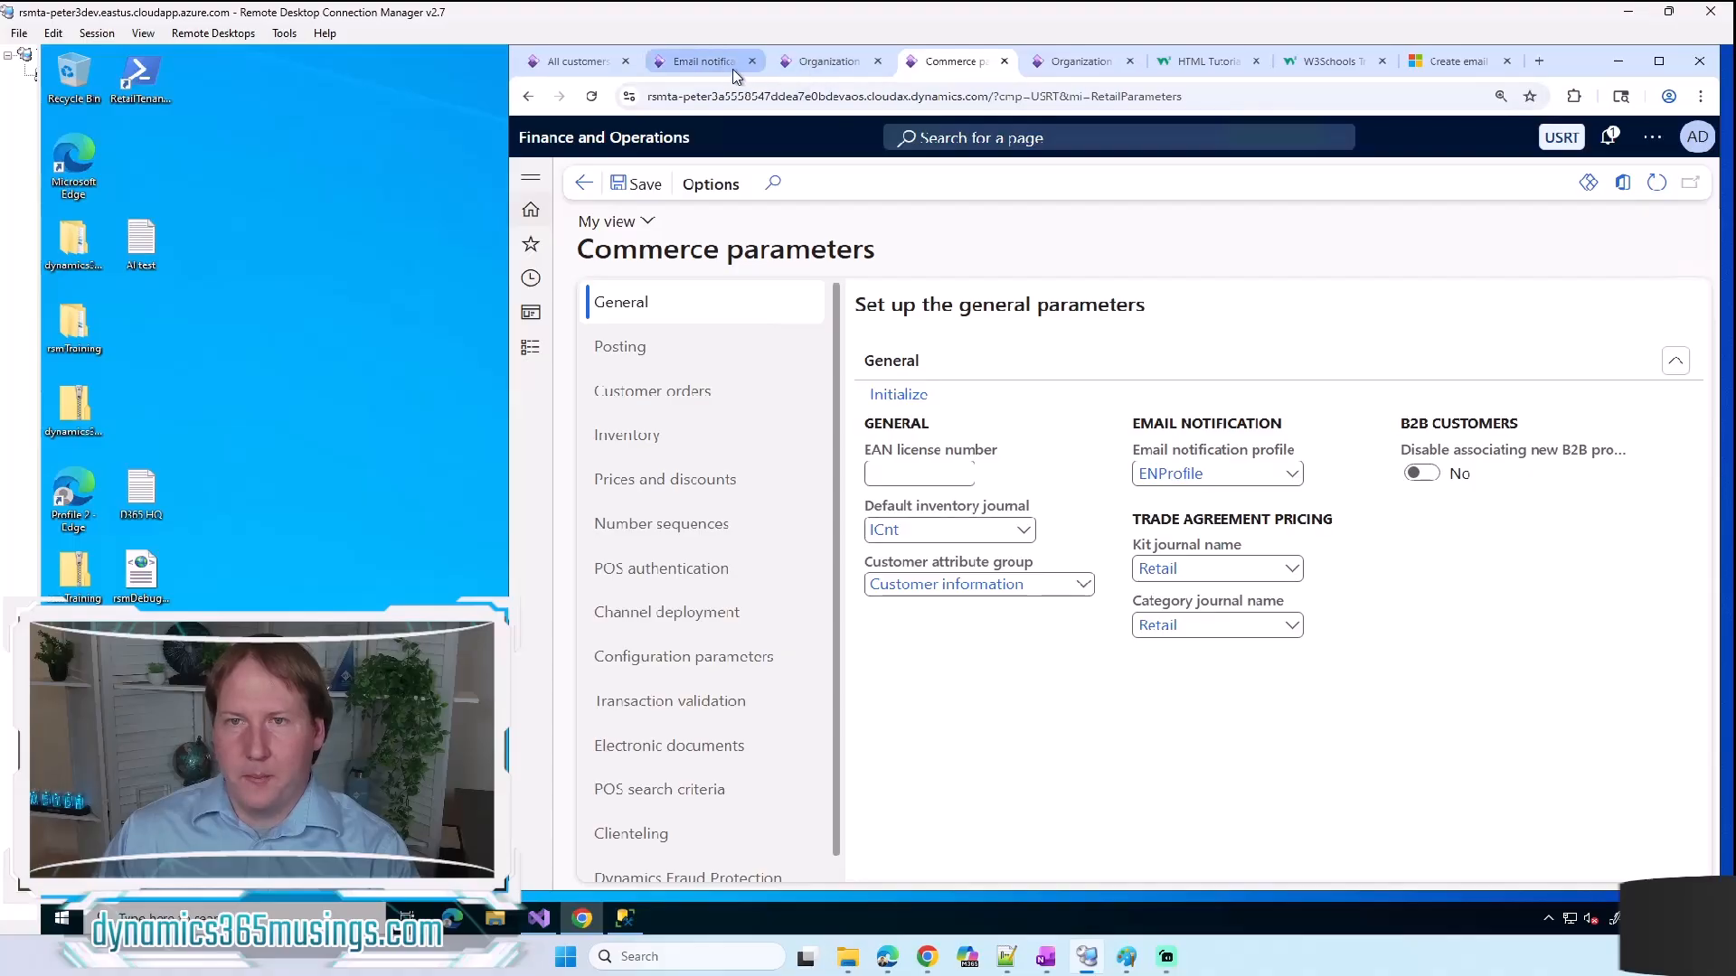
Step: Switch to the open All customers page and look up "all customers" in the page search
left_click(583, 62)
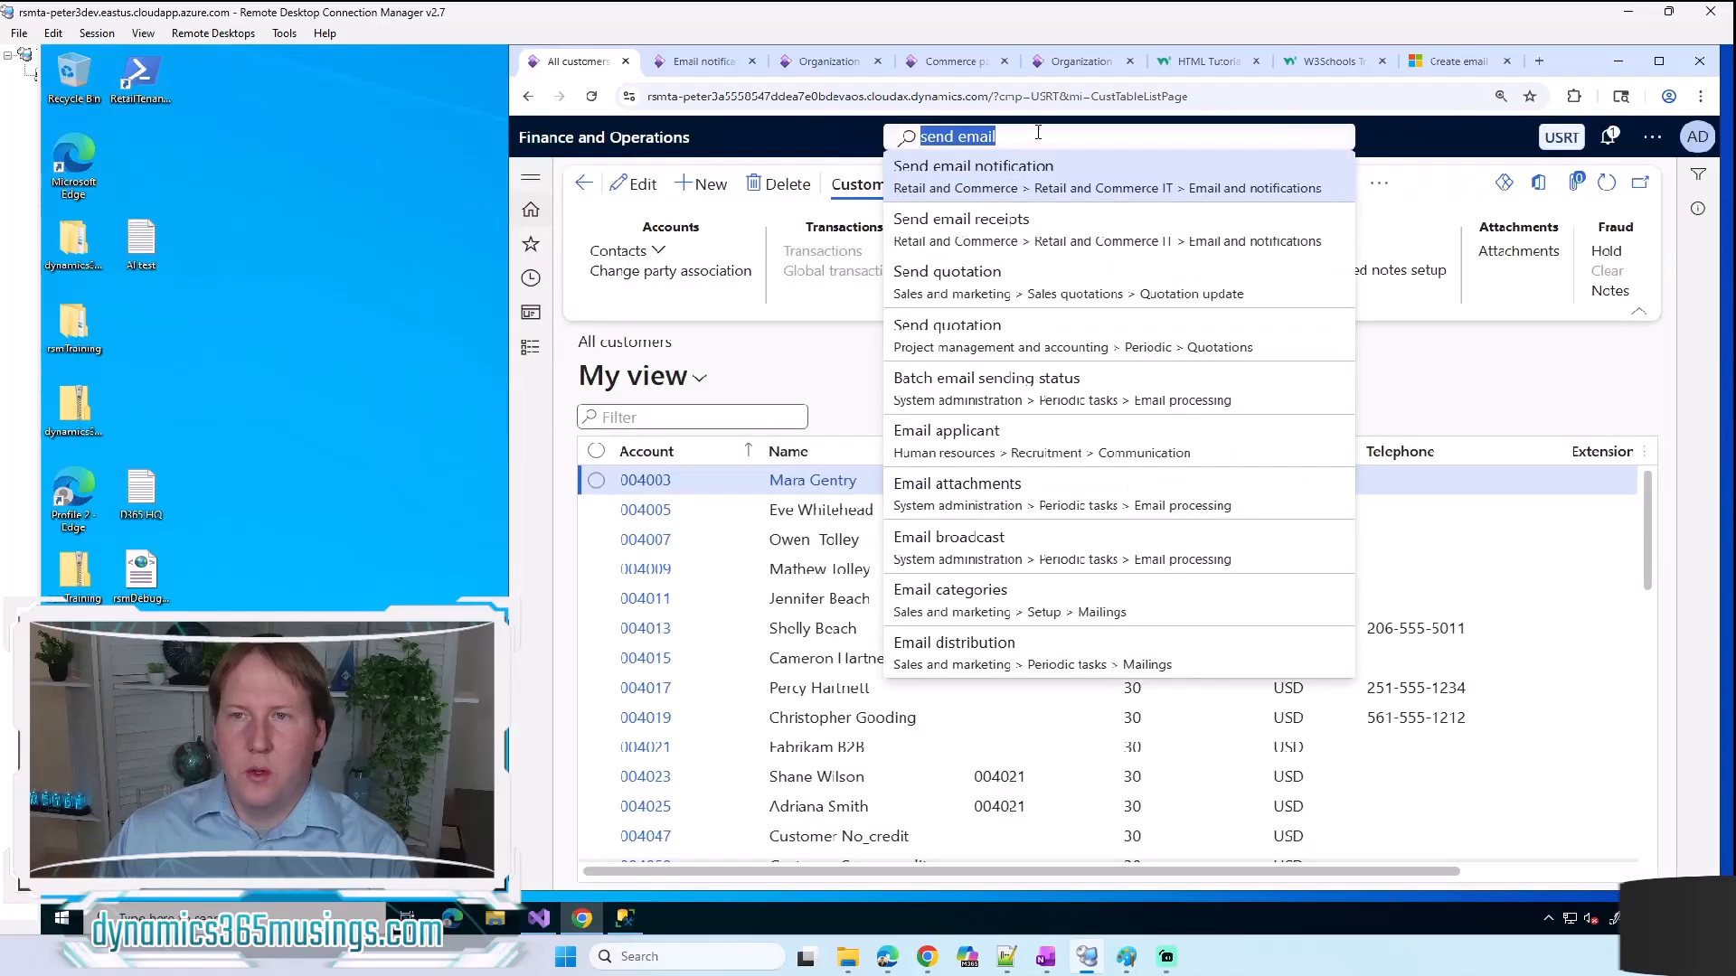
type("all customer")
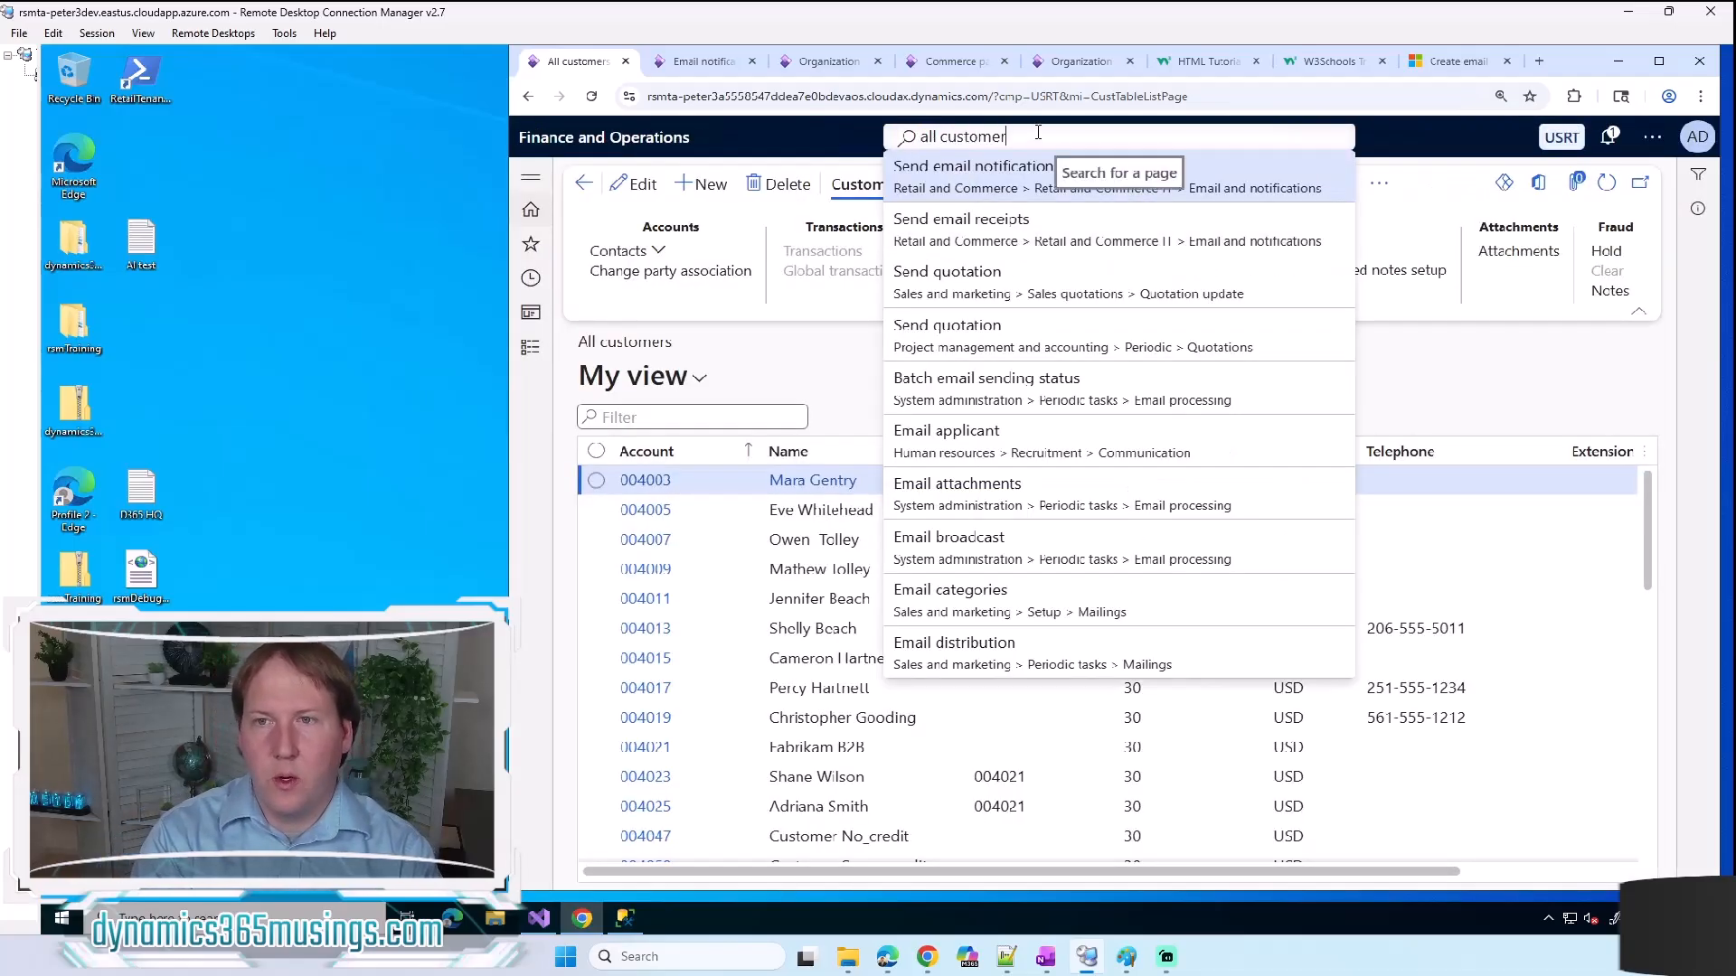
type("s")
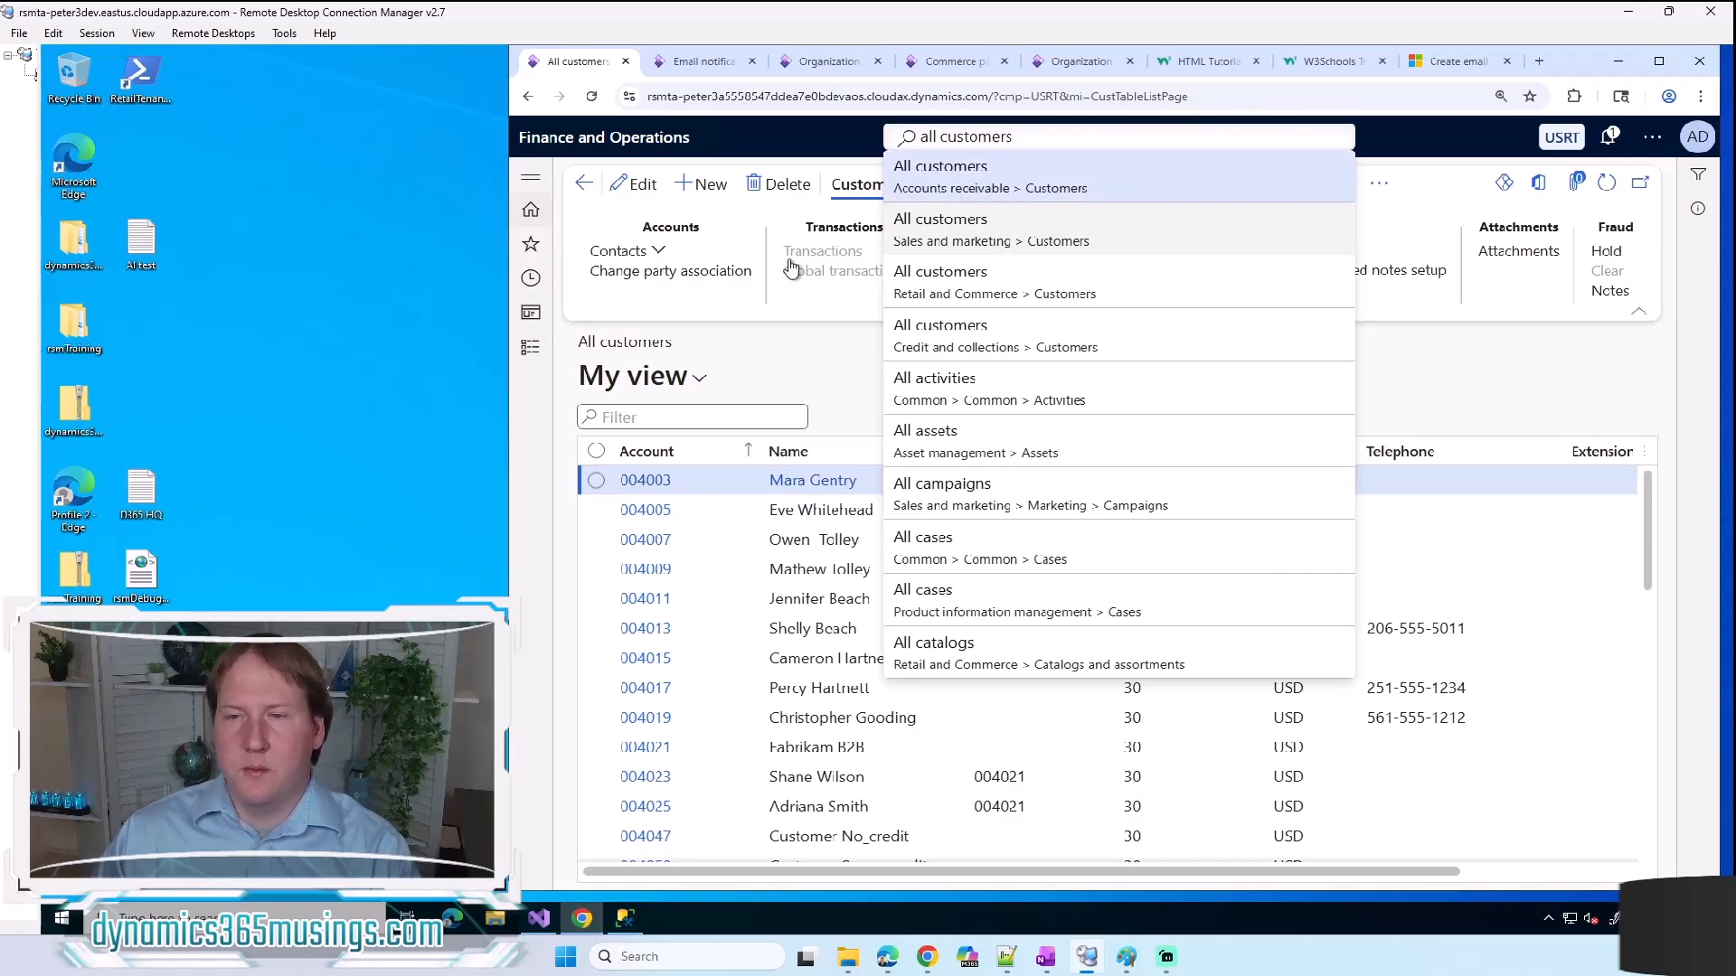
left_click(532, 462)
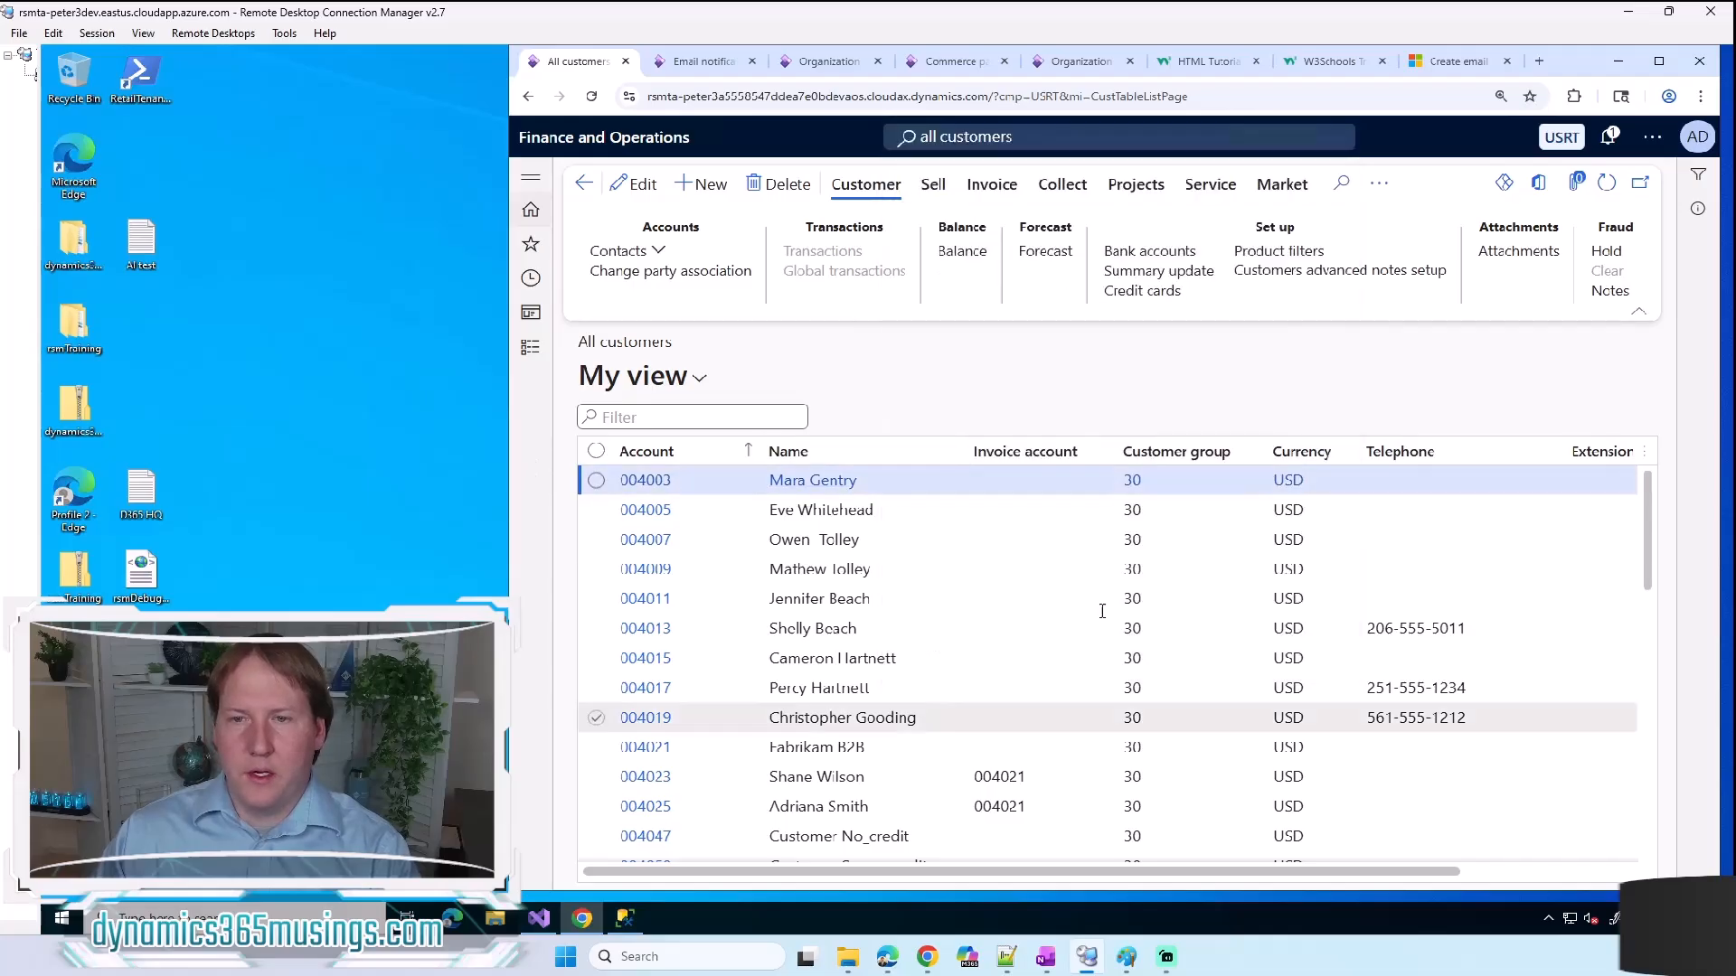
Step: Start creating a new customer and set its type to Person
left_click(704, 190)
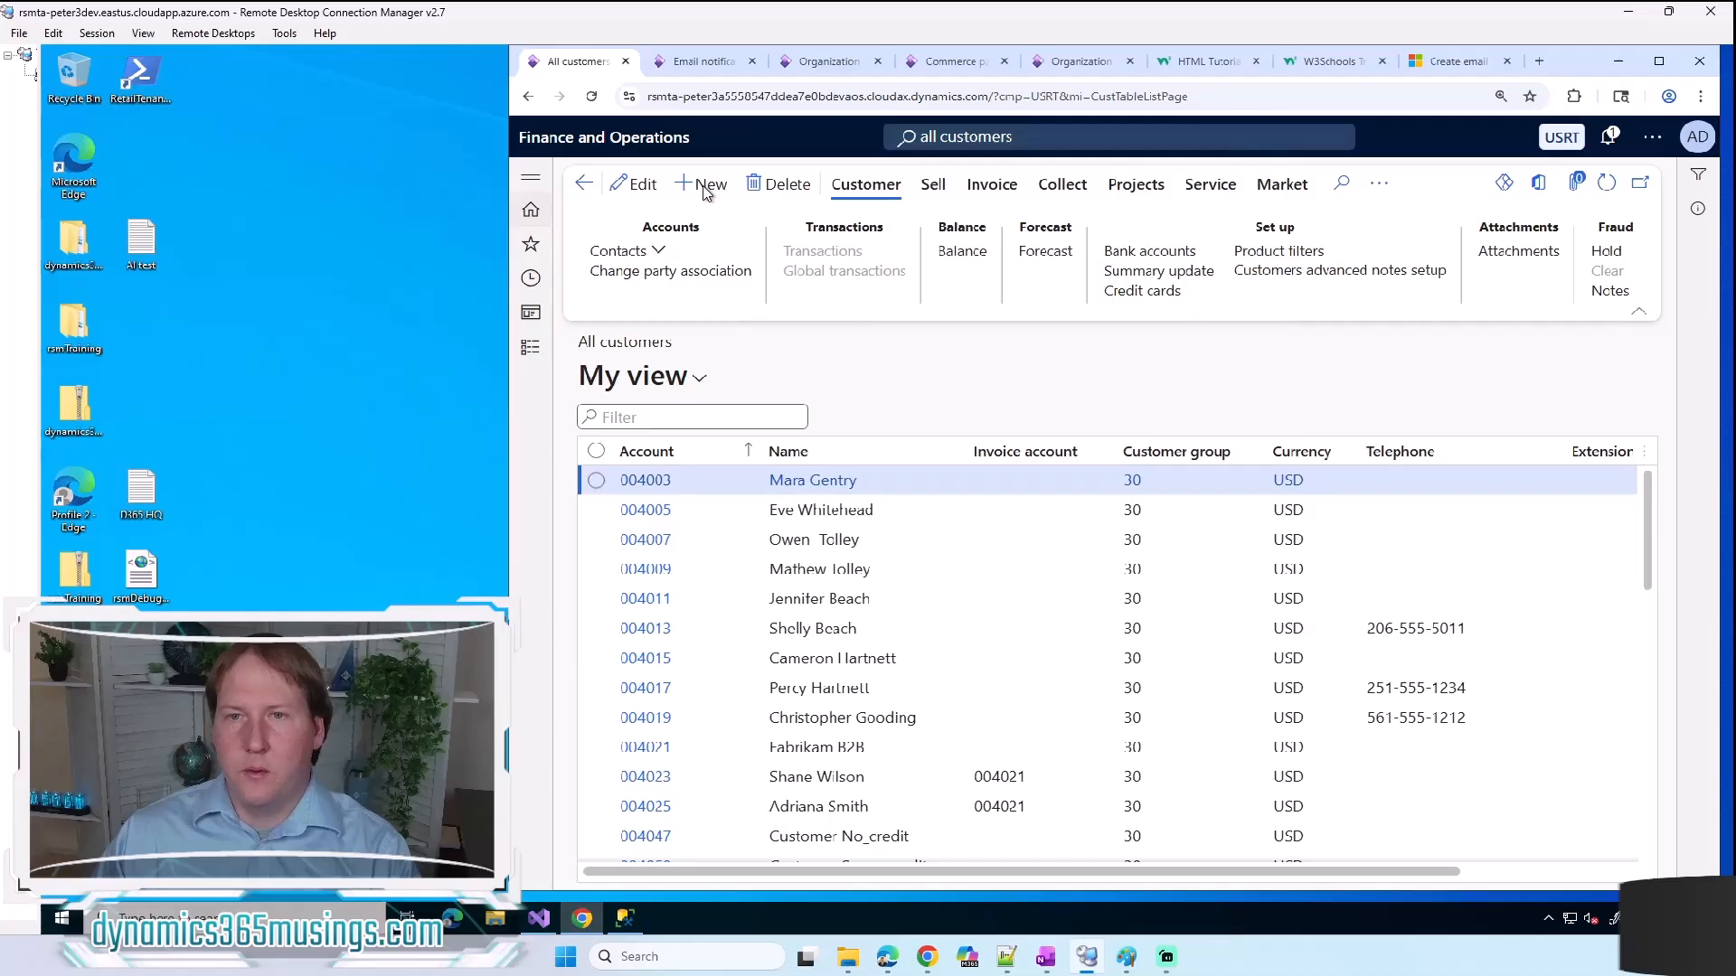
left_click(1221, 364)
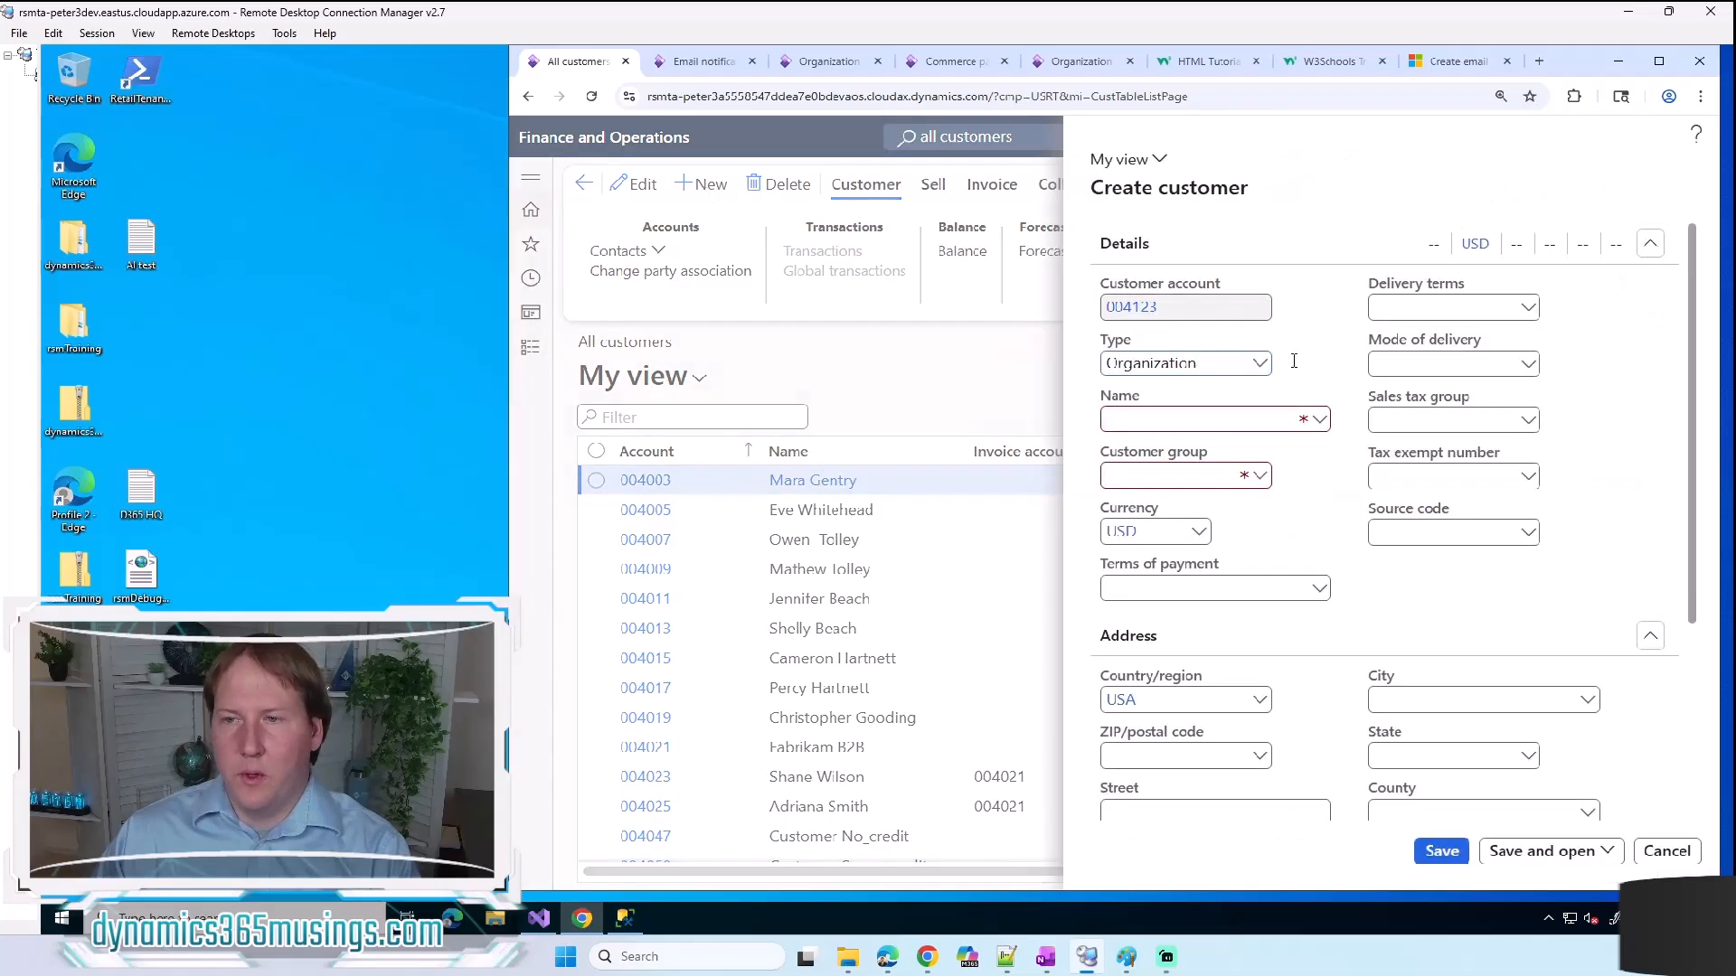
left_click(1259, 364)
left_click(1257, 364)
left_click(1224, 391)
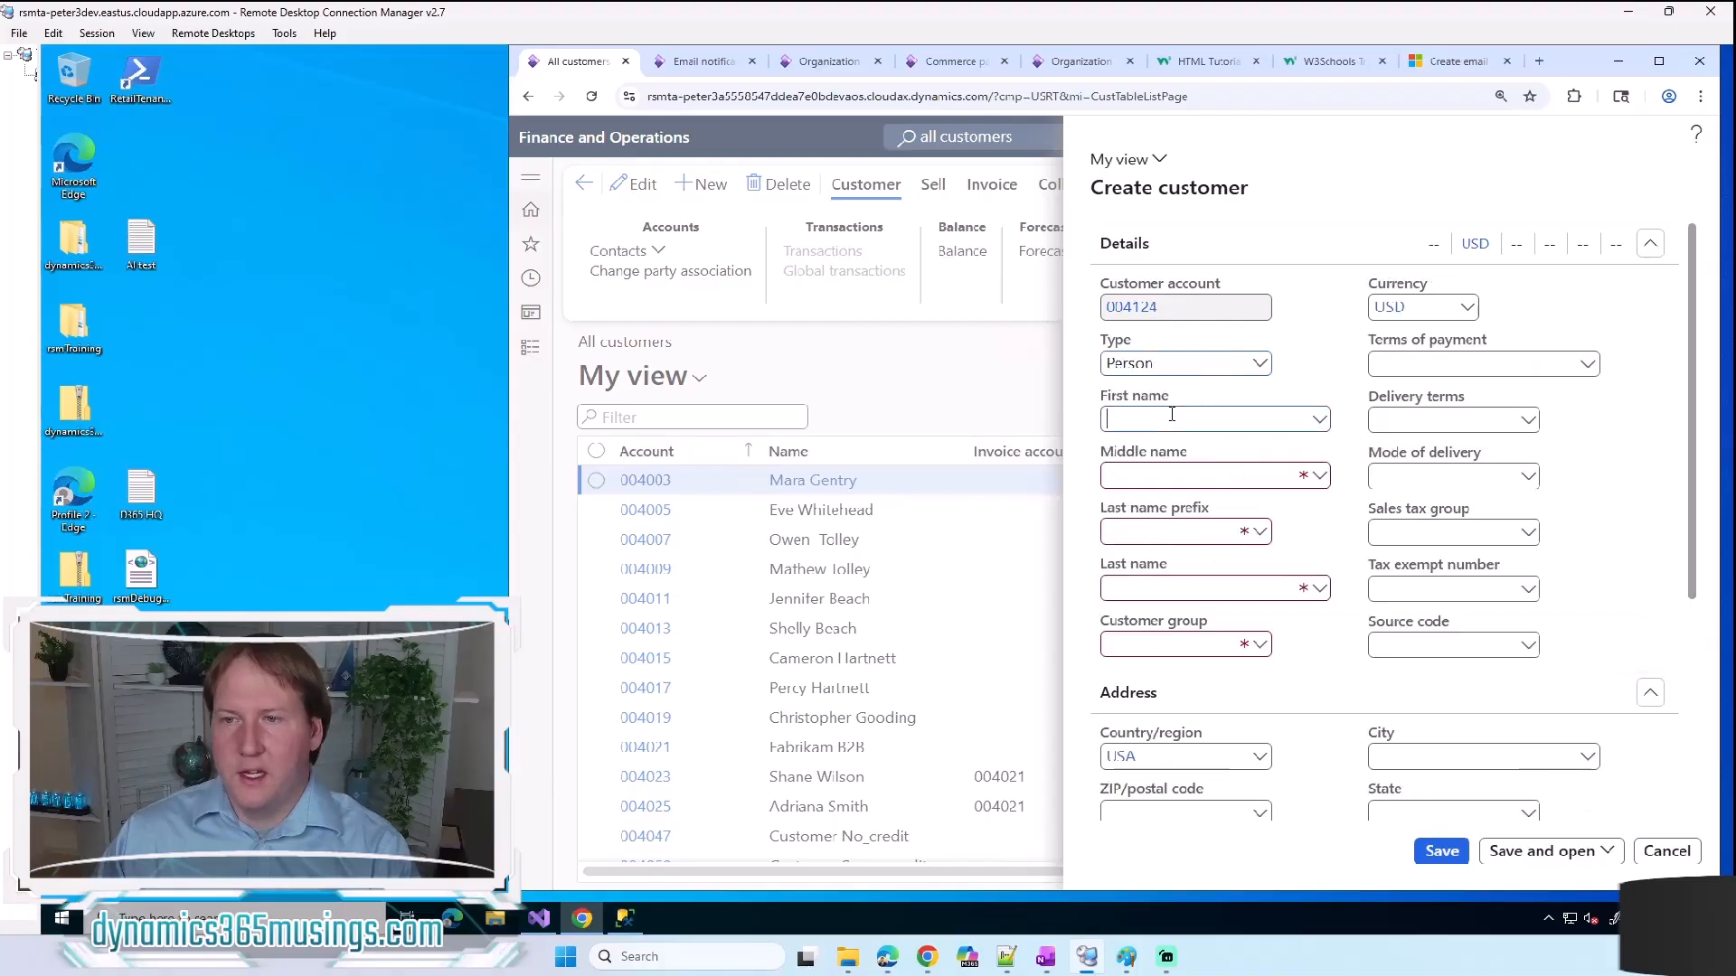
Step: Enter "Email Test" as the new customer's first name
type("Ema")
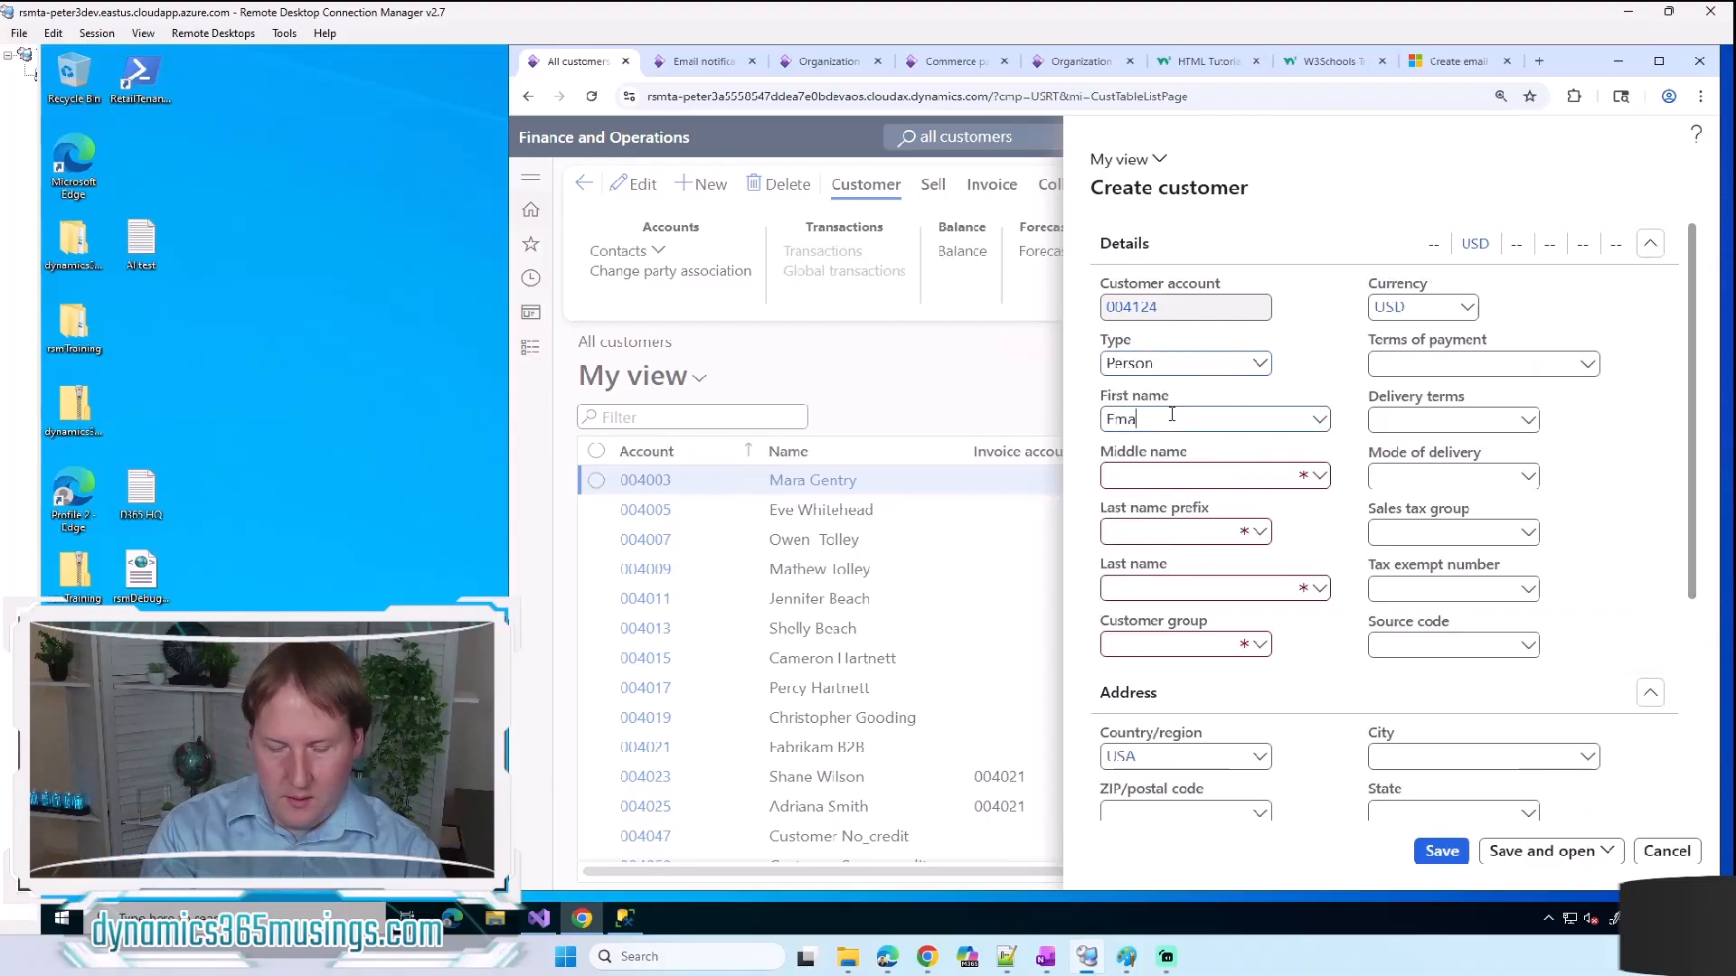
type("il")
key("BackSpace")
key("BackSpace")
key("BackSpace")
key("BackSpace")
key("BackSpace")
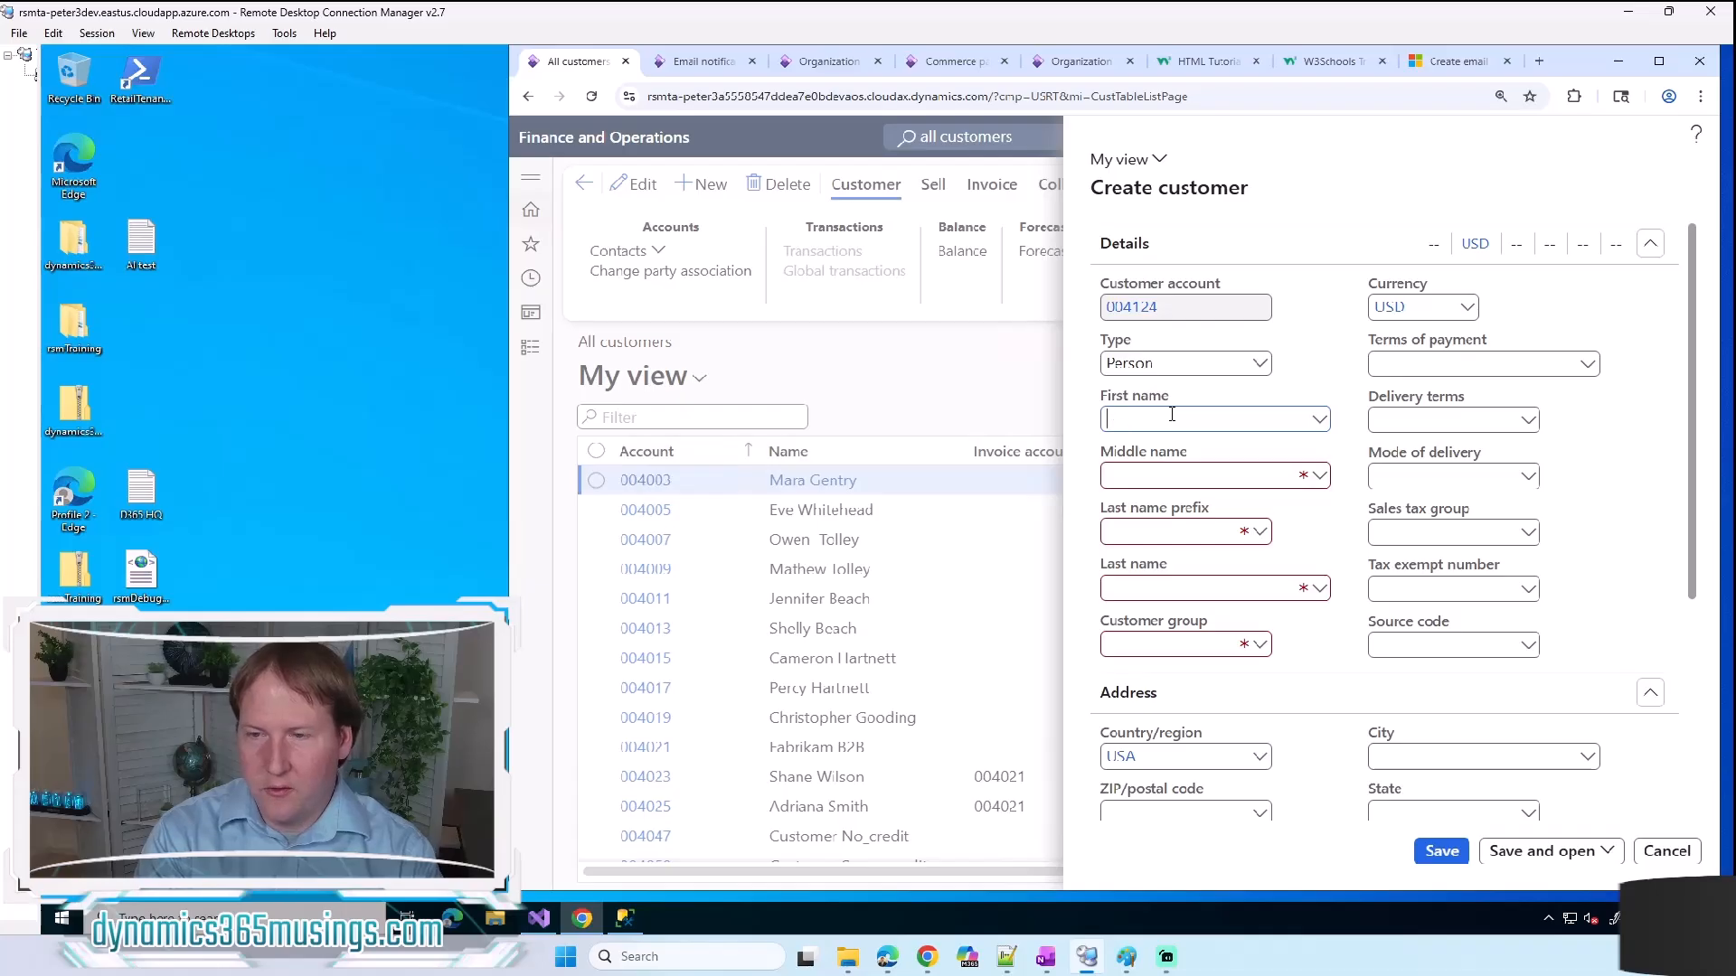
type("Email Test")
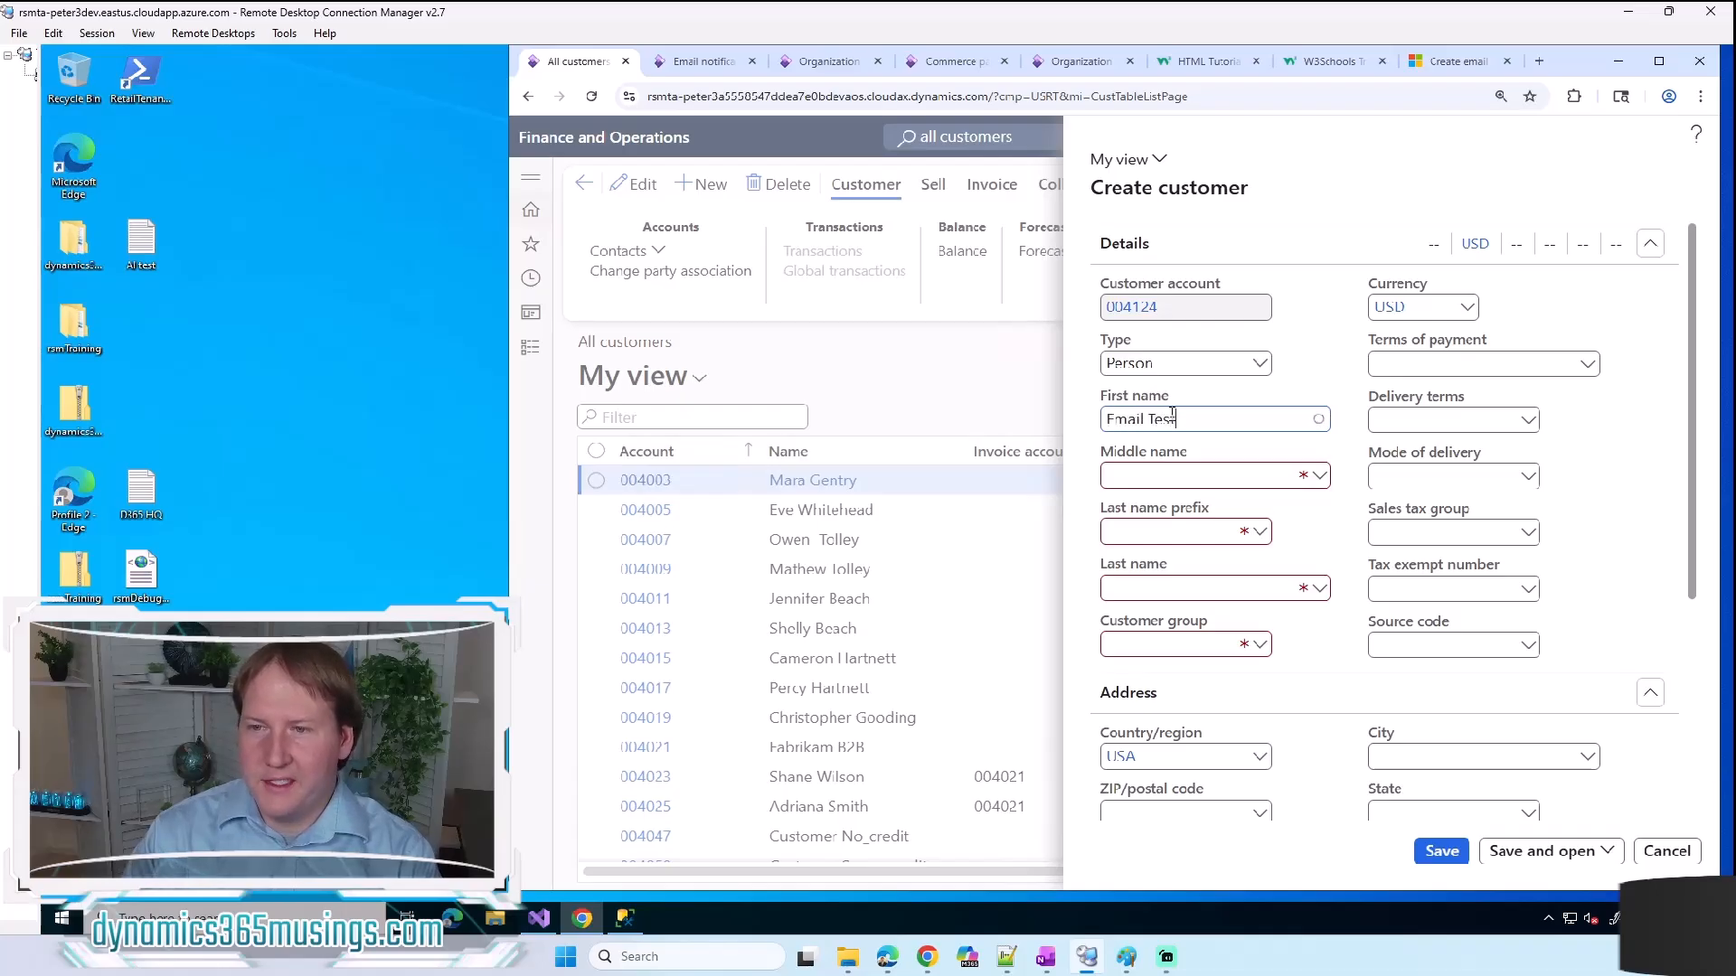
left_click(1354, 481)
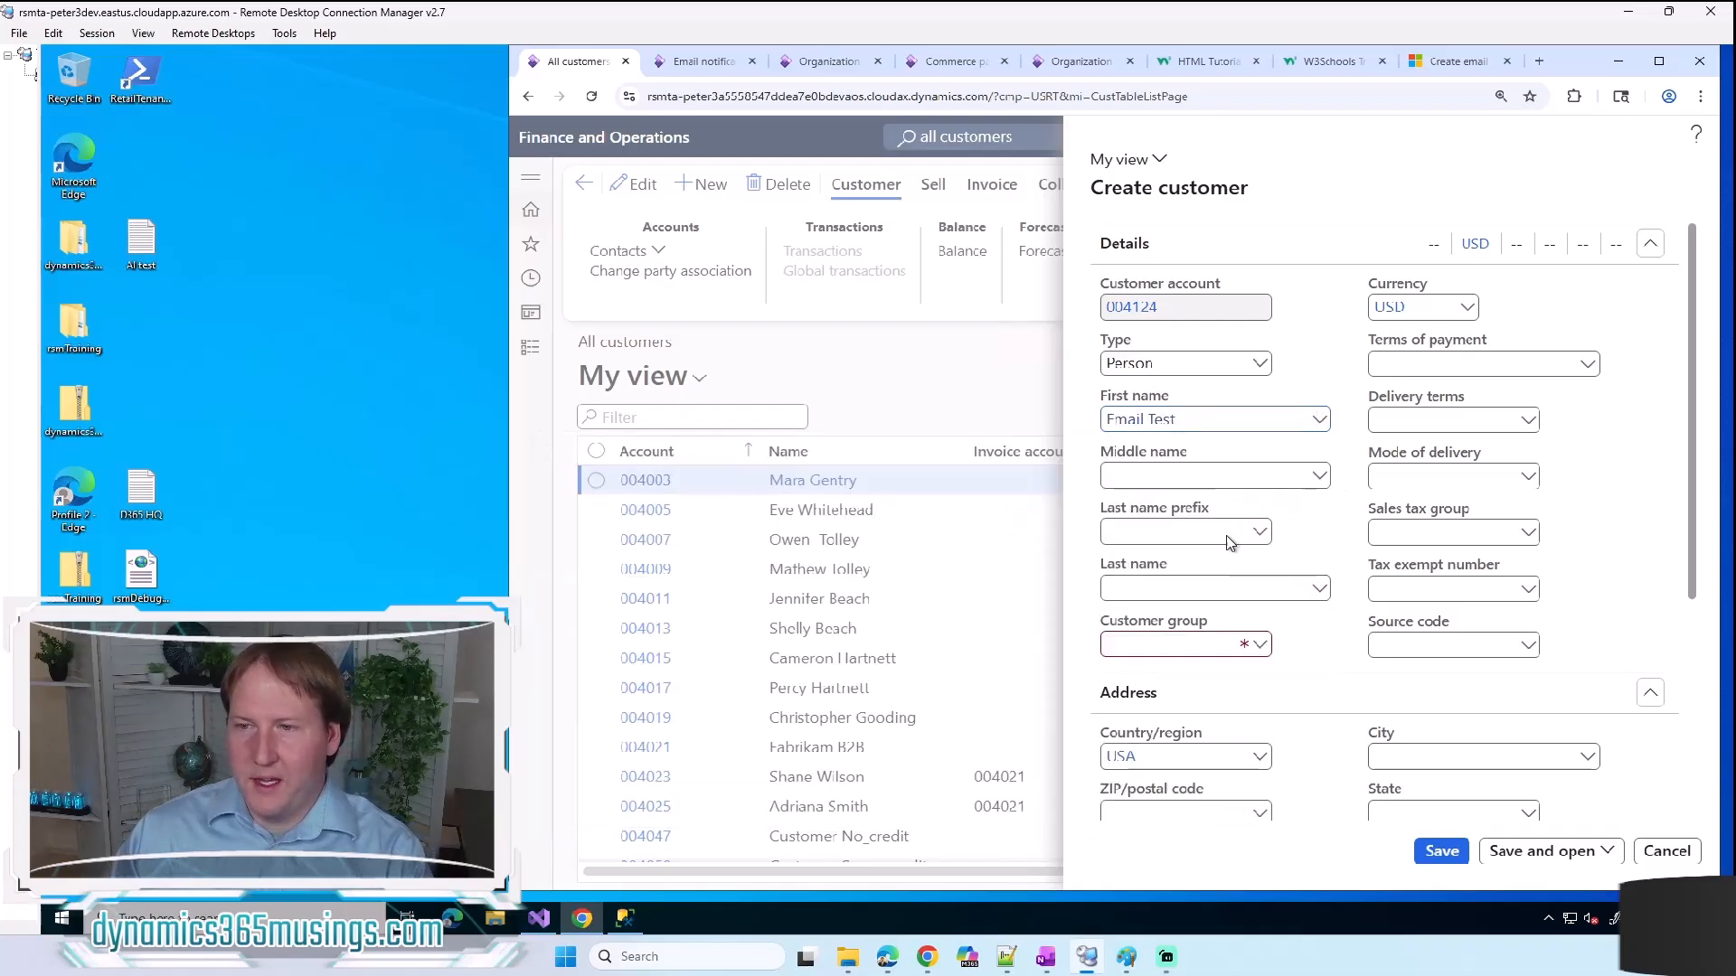
Step: Set the new customer's last name to "Test 2" and the sales tax group to CO
left_click(1173, 579)
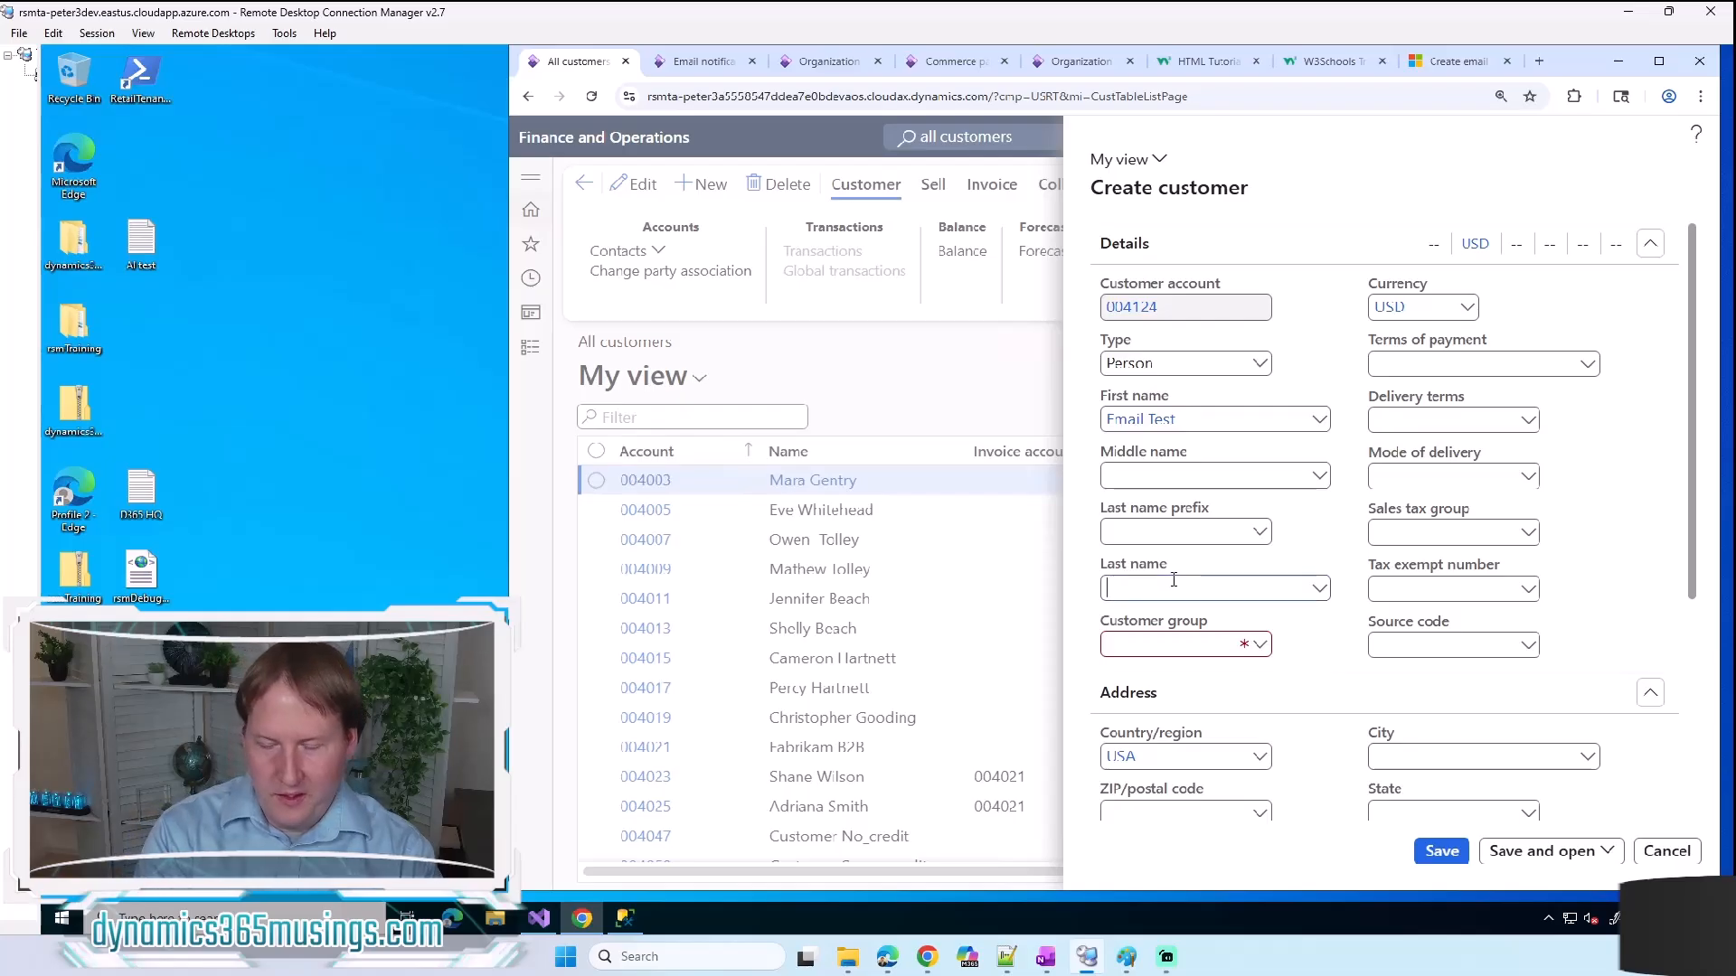
type("Test 2")
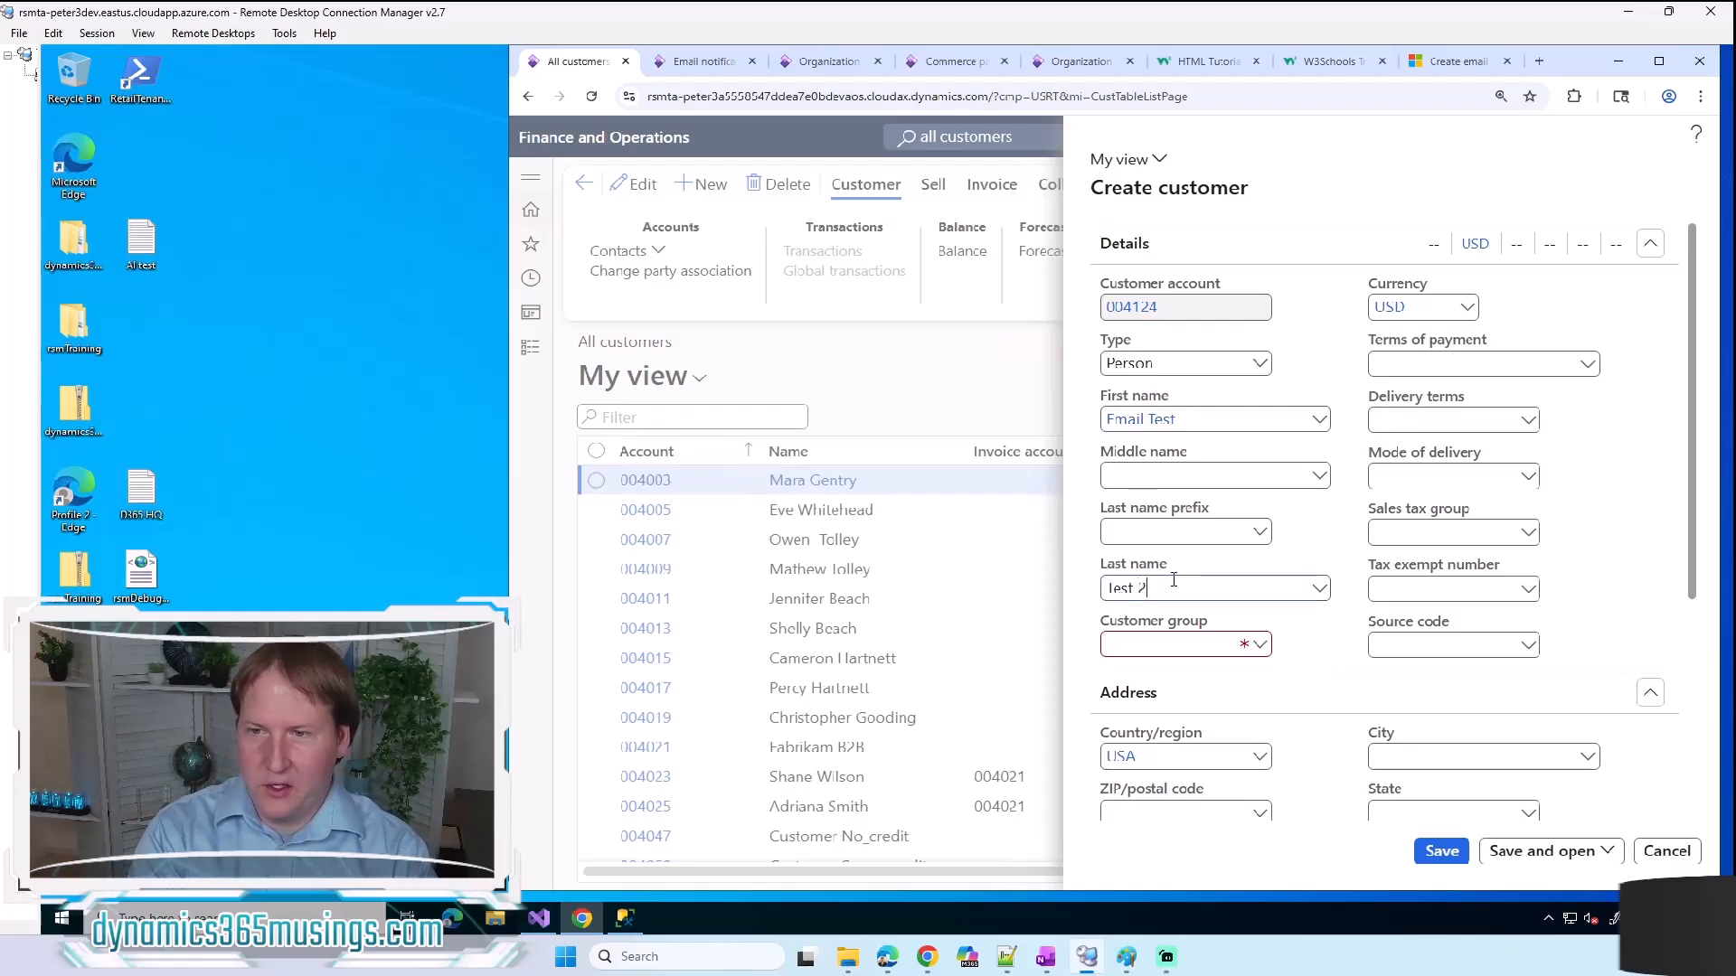
left_click(1345, 499)
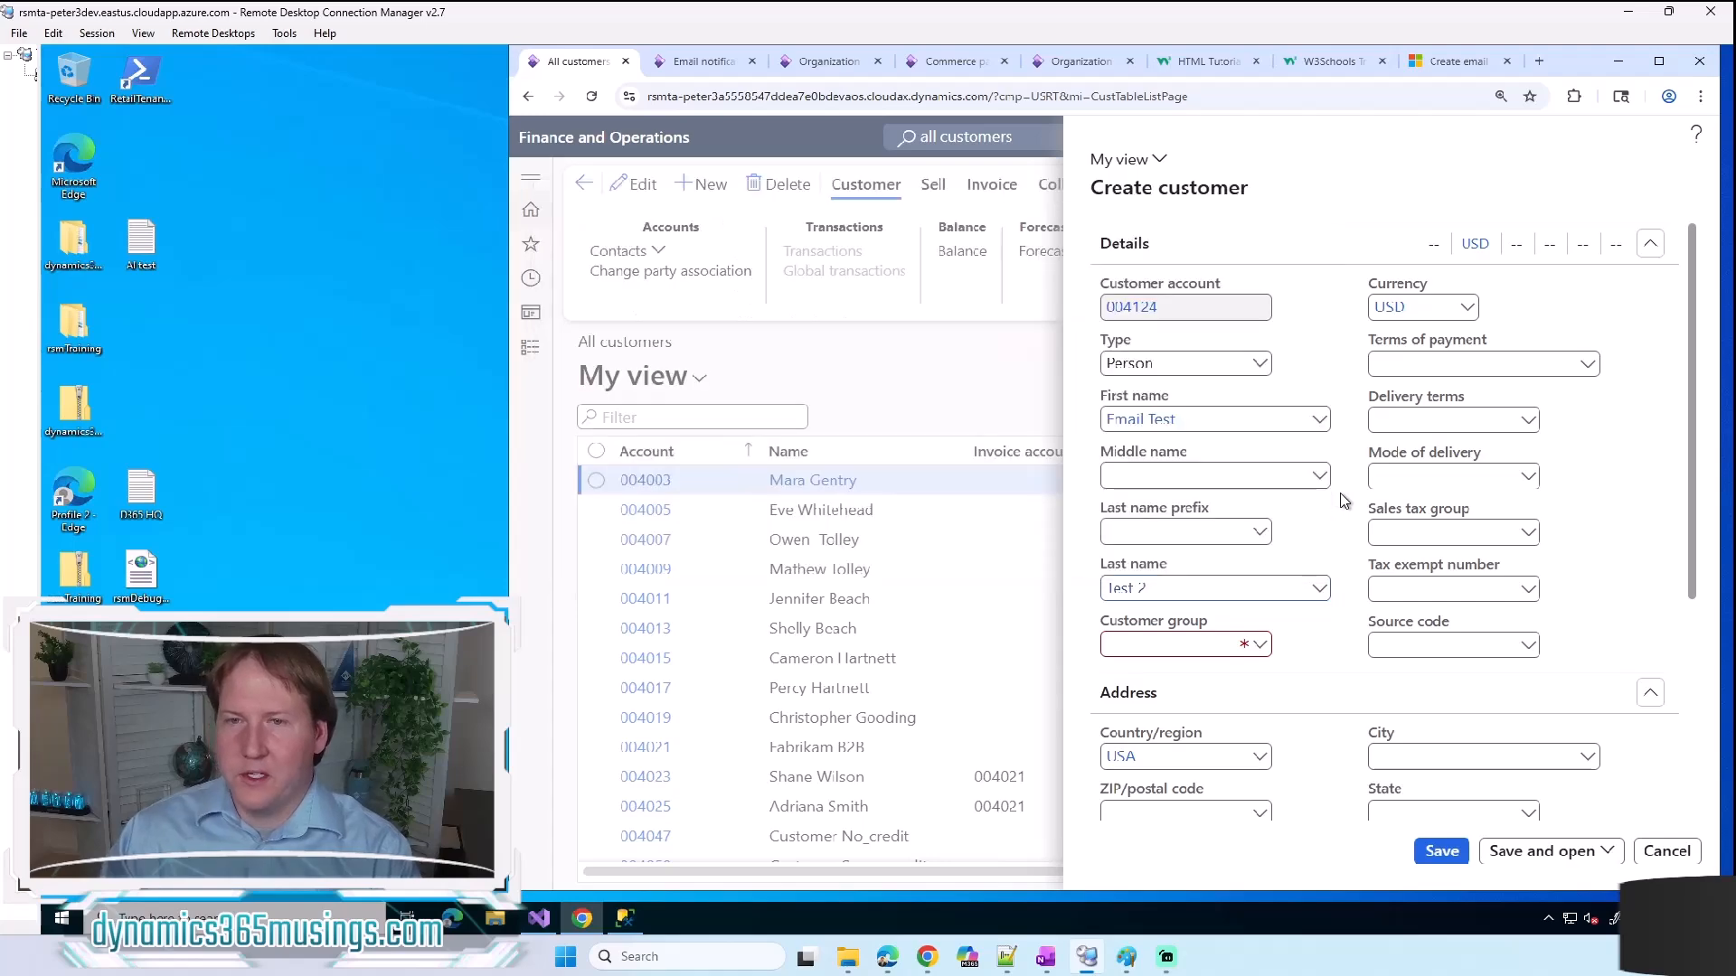
left_click(1528, 536)
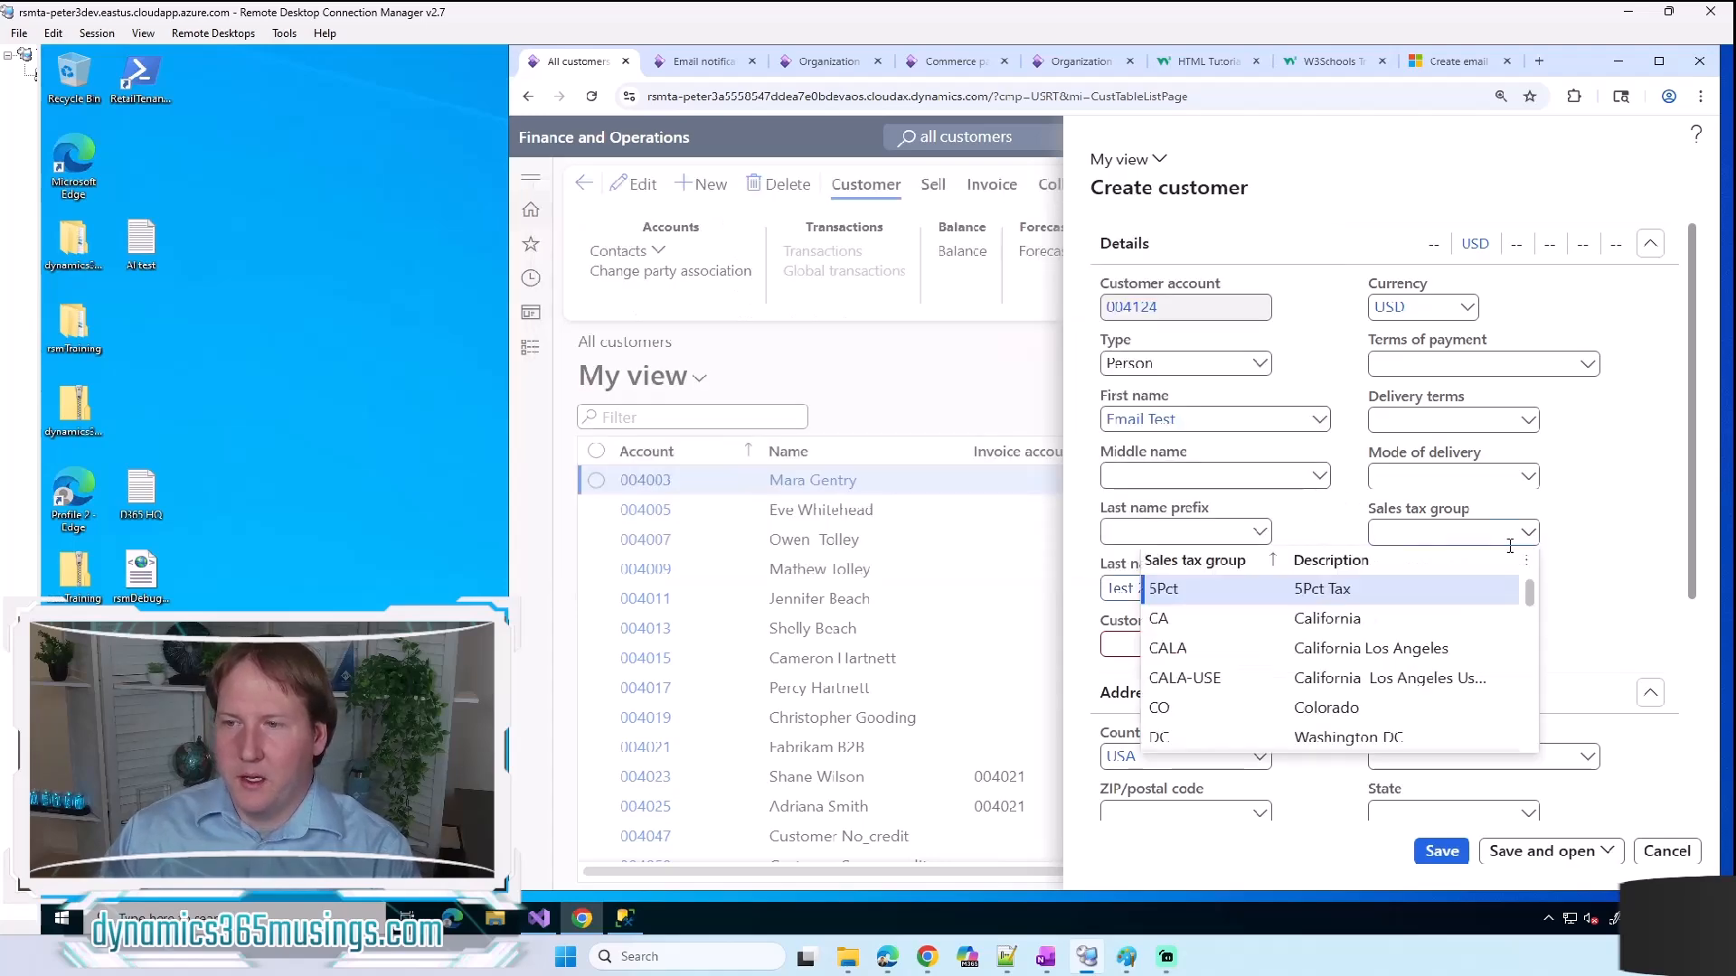
left_click(1164, 708)
Step: Assign the new customer to customer group 10, Wholesale customers
scroll(1624, 588, "down", 3)
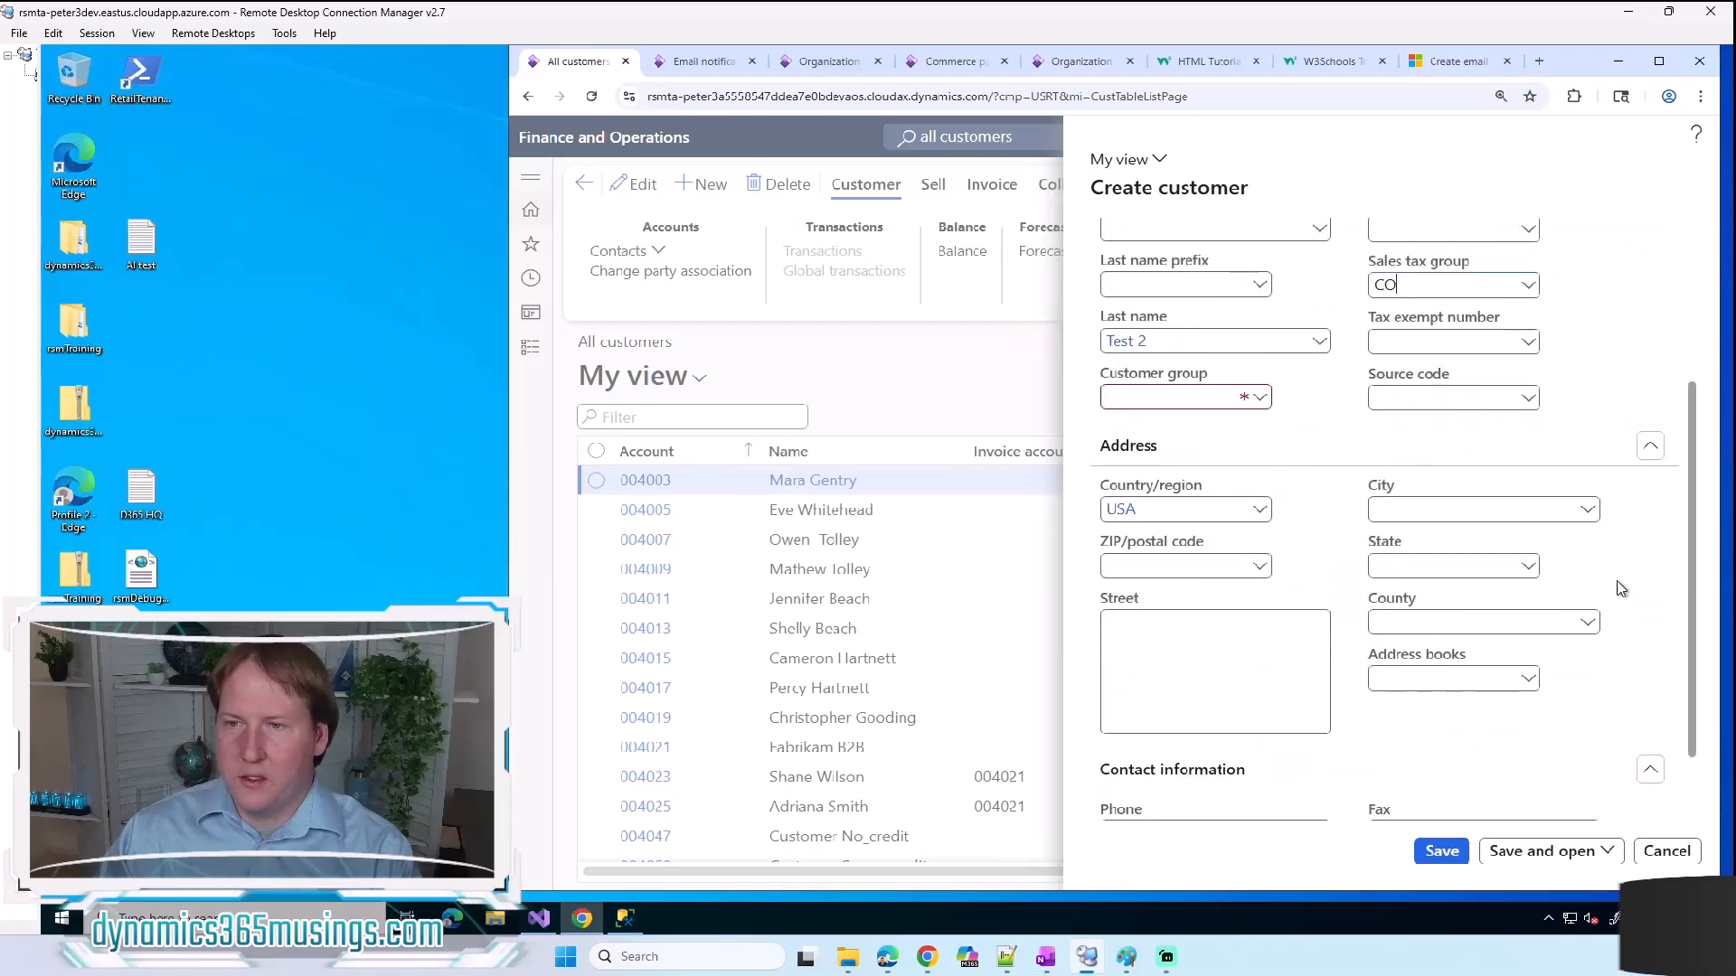
left_click(1260, 398)
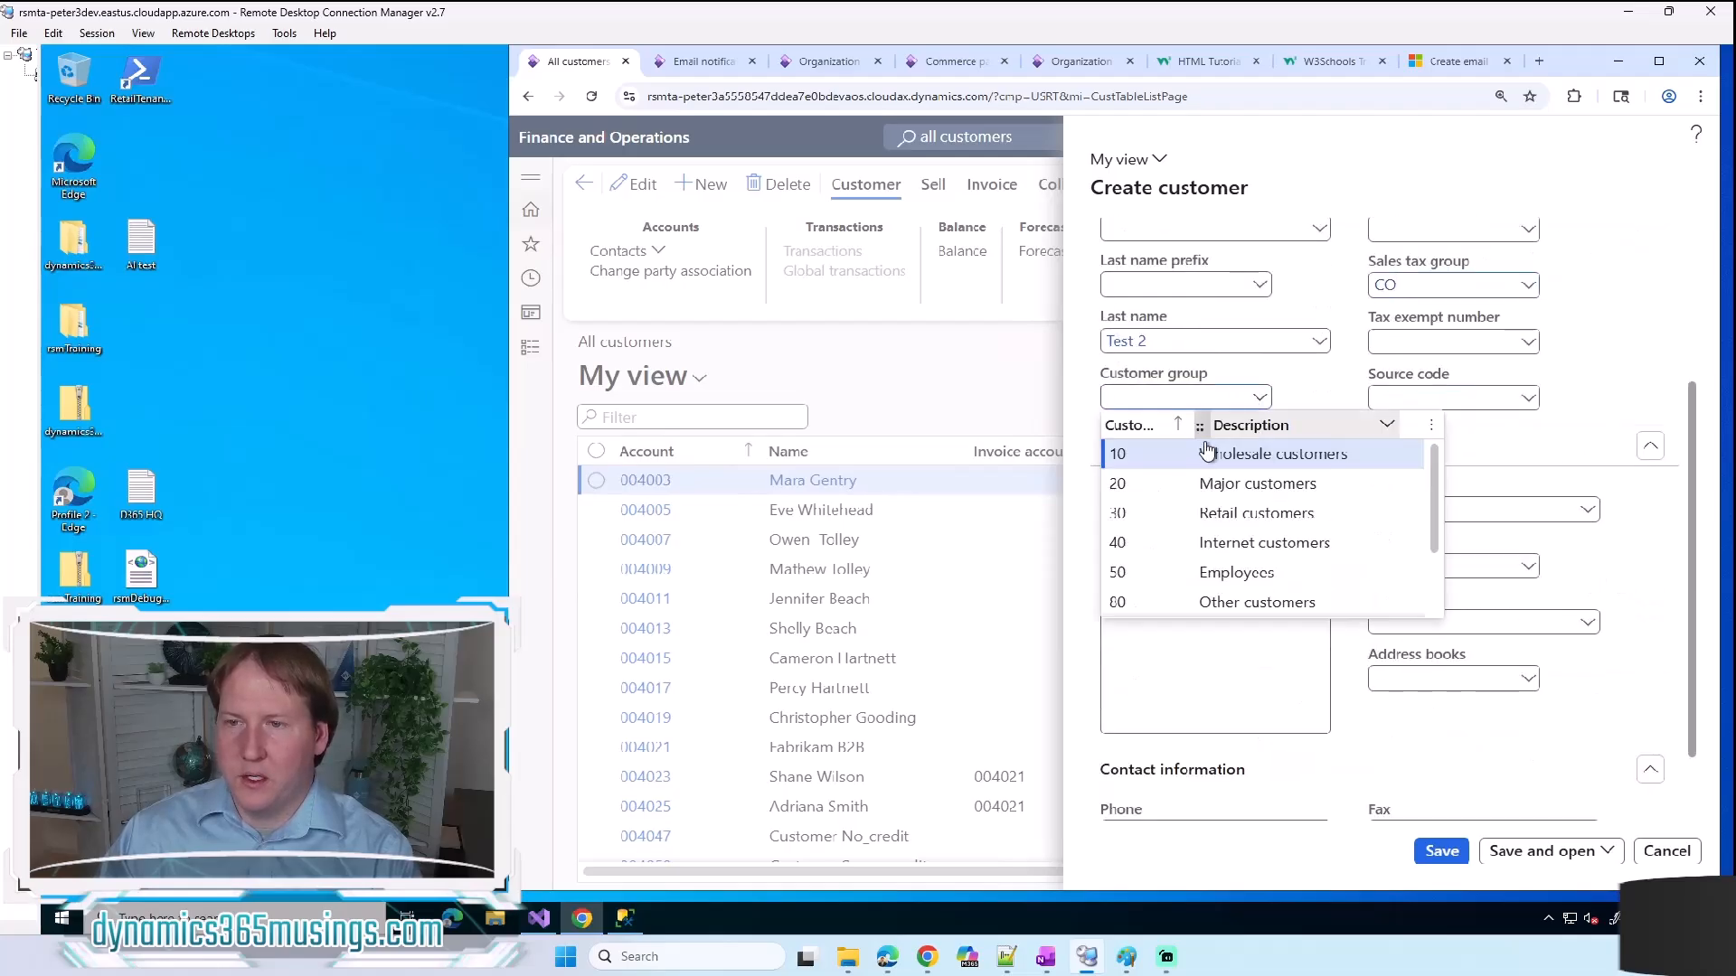
left_click(1208, 453)
Step: Enter the customer's email address in the contact information and save the new customer
scroll(1596, 657, "down", 1)
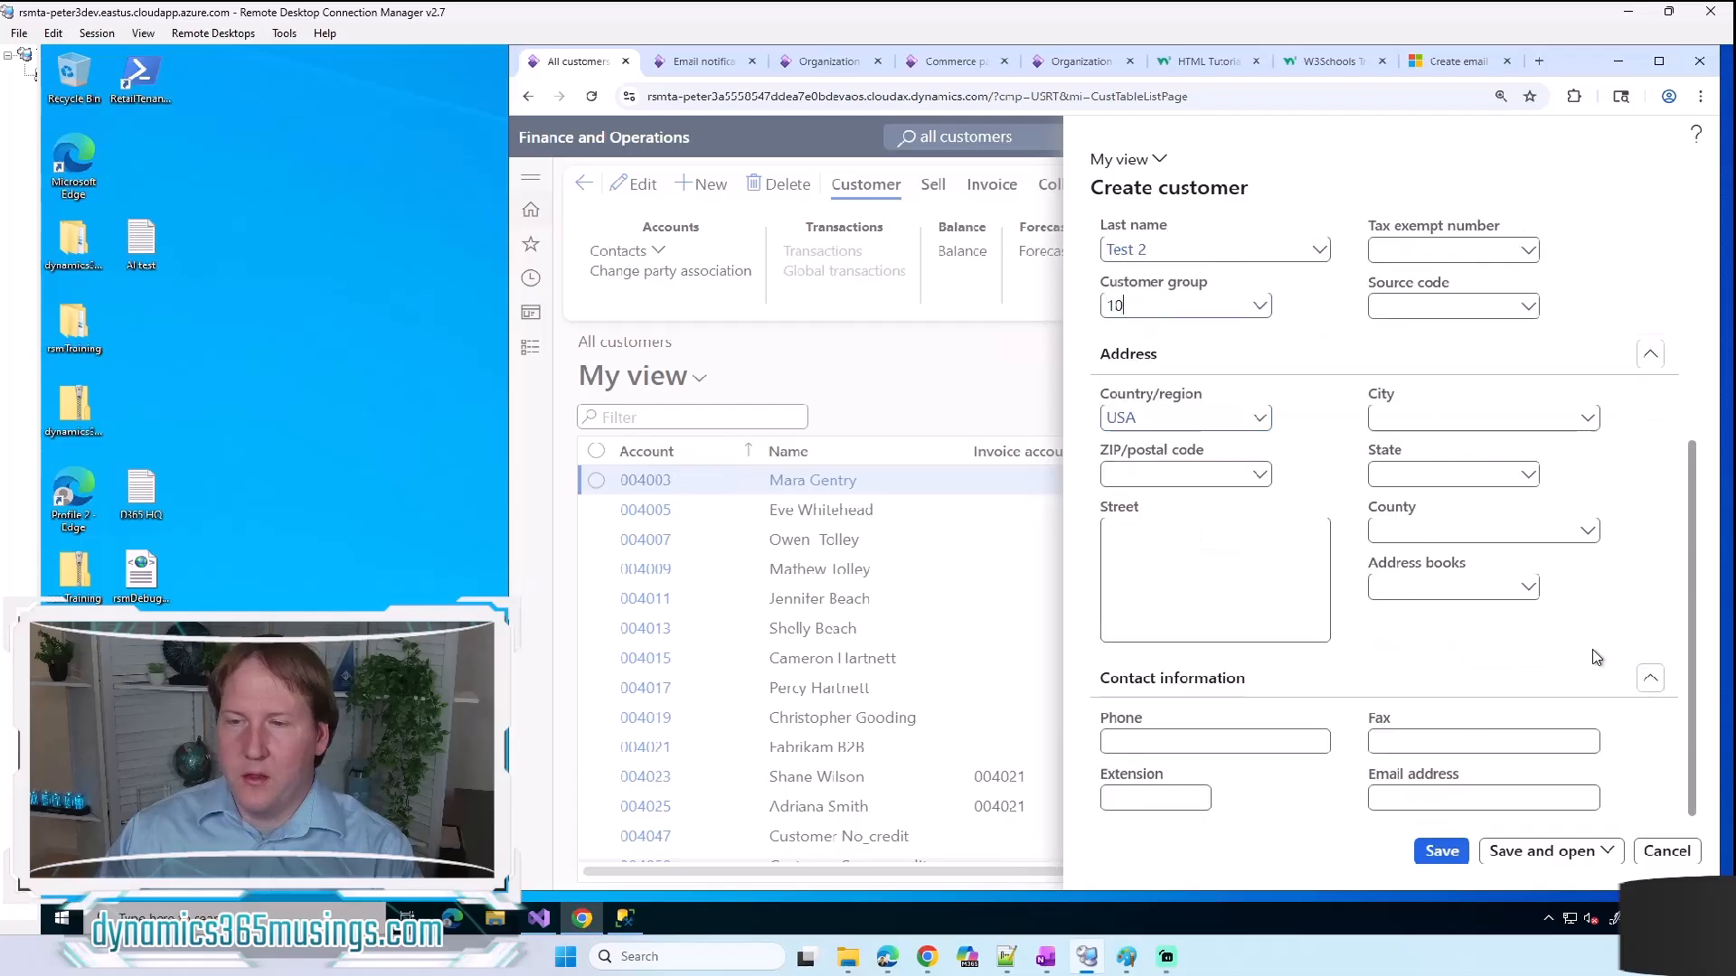
left_click(1421, 800)
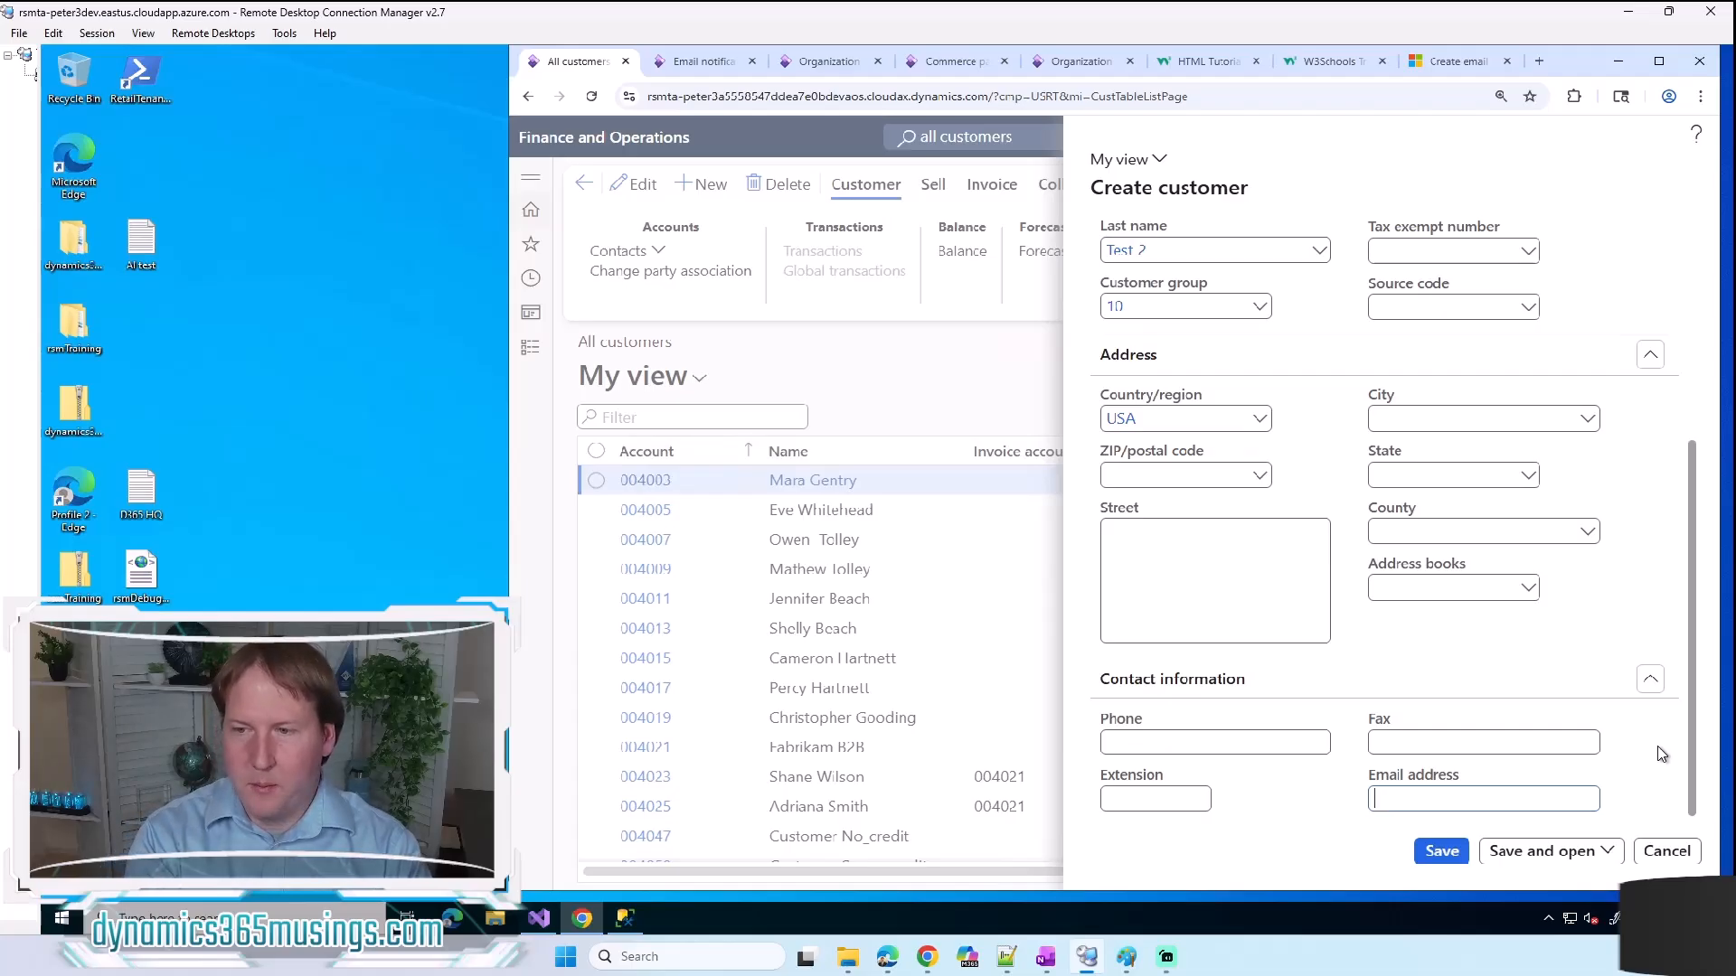
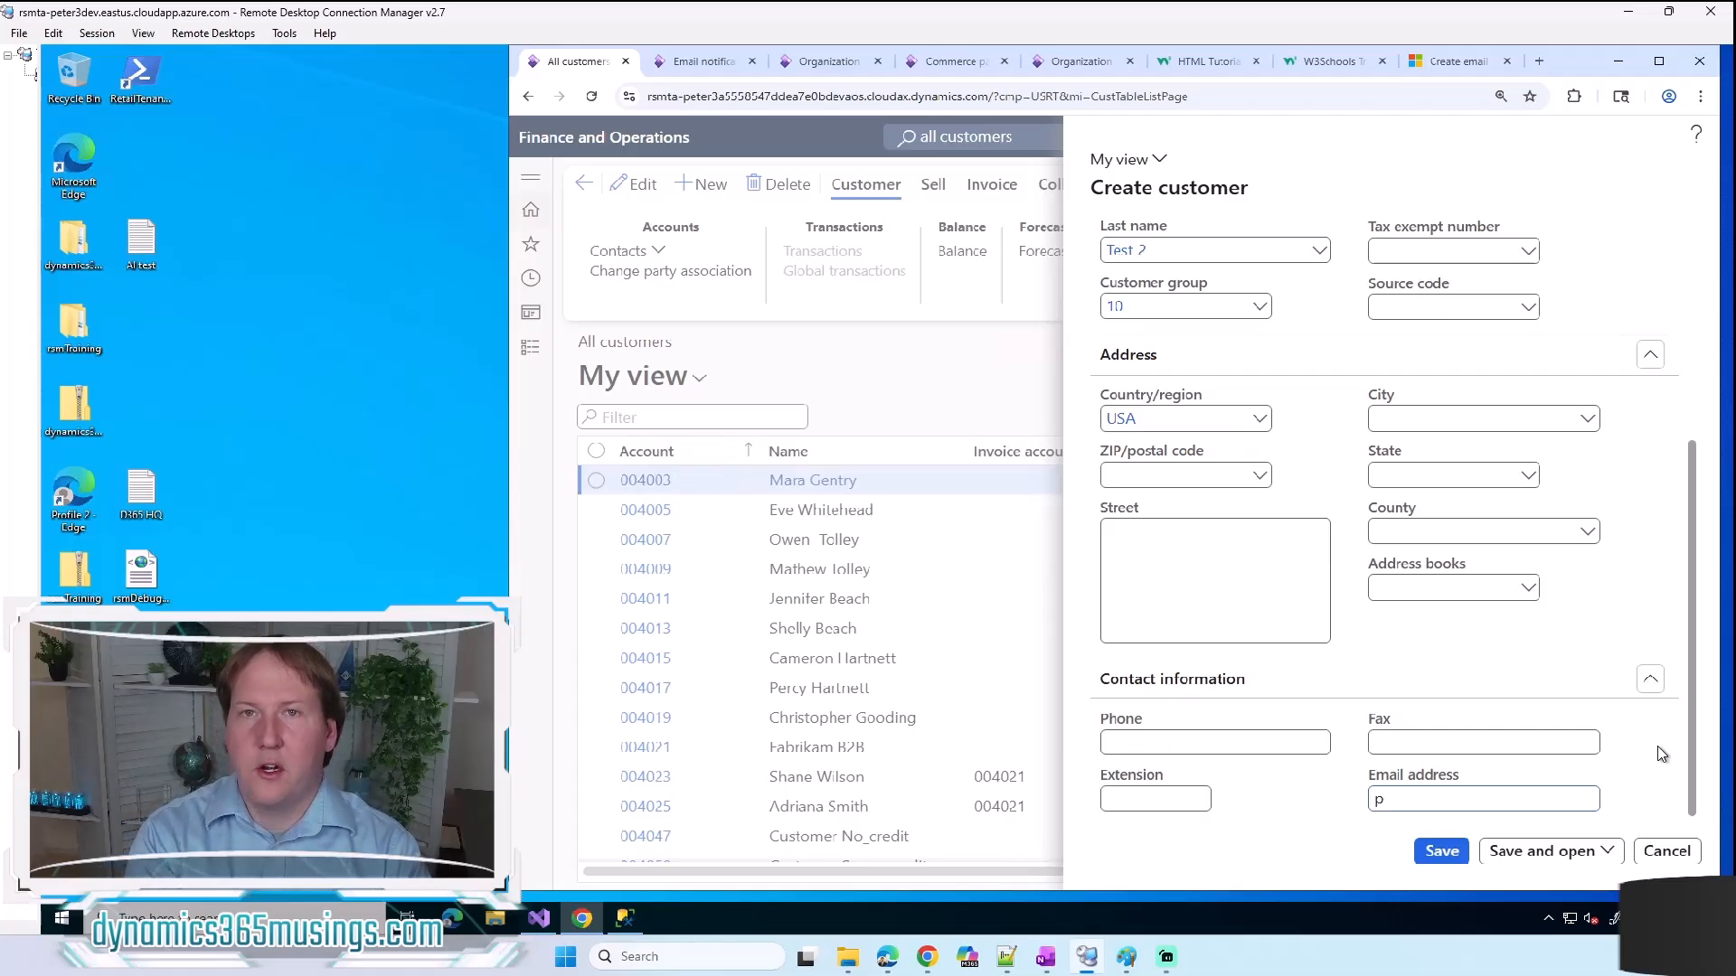
key("BackSpace")
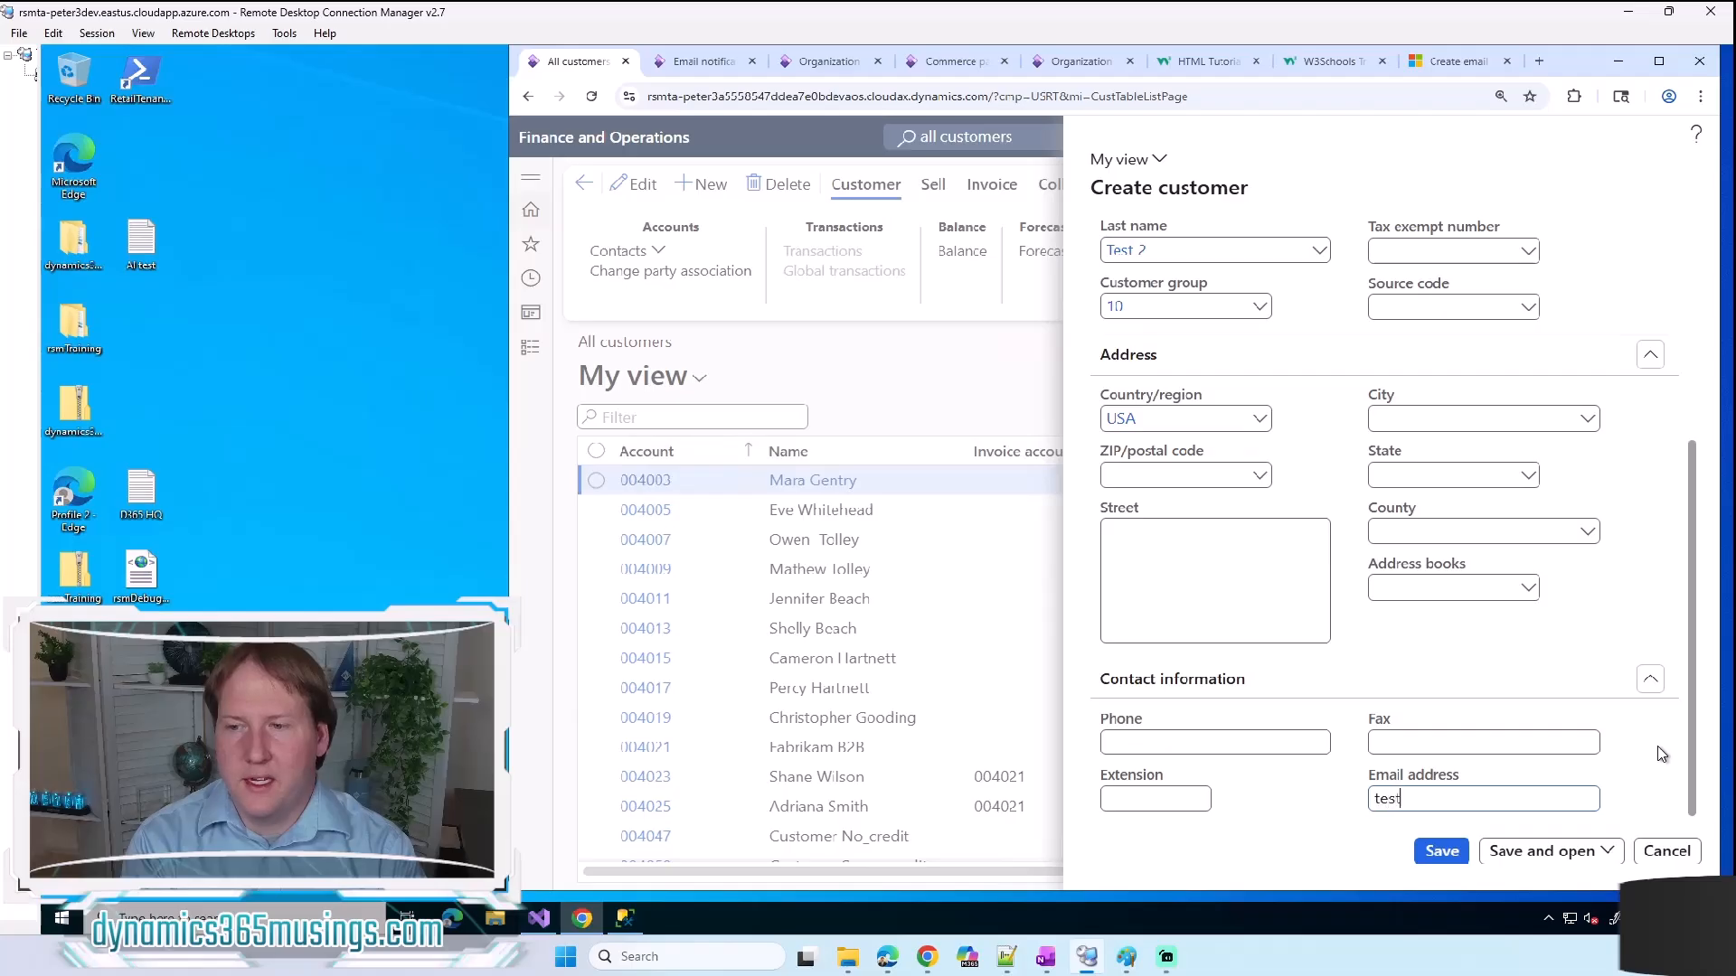
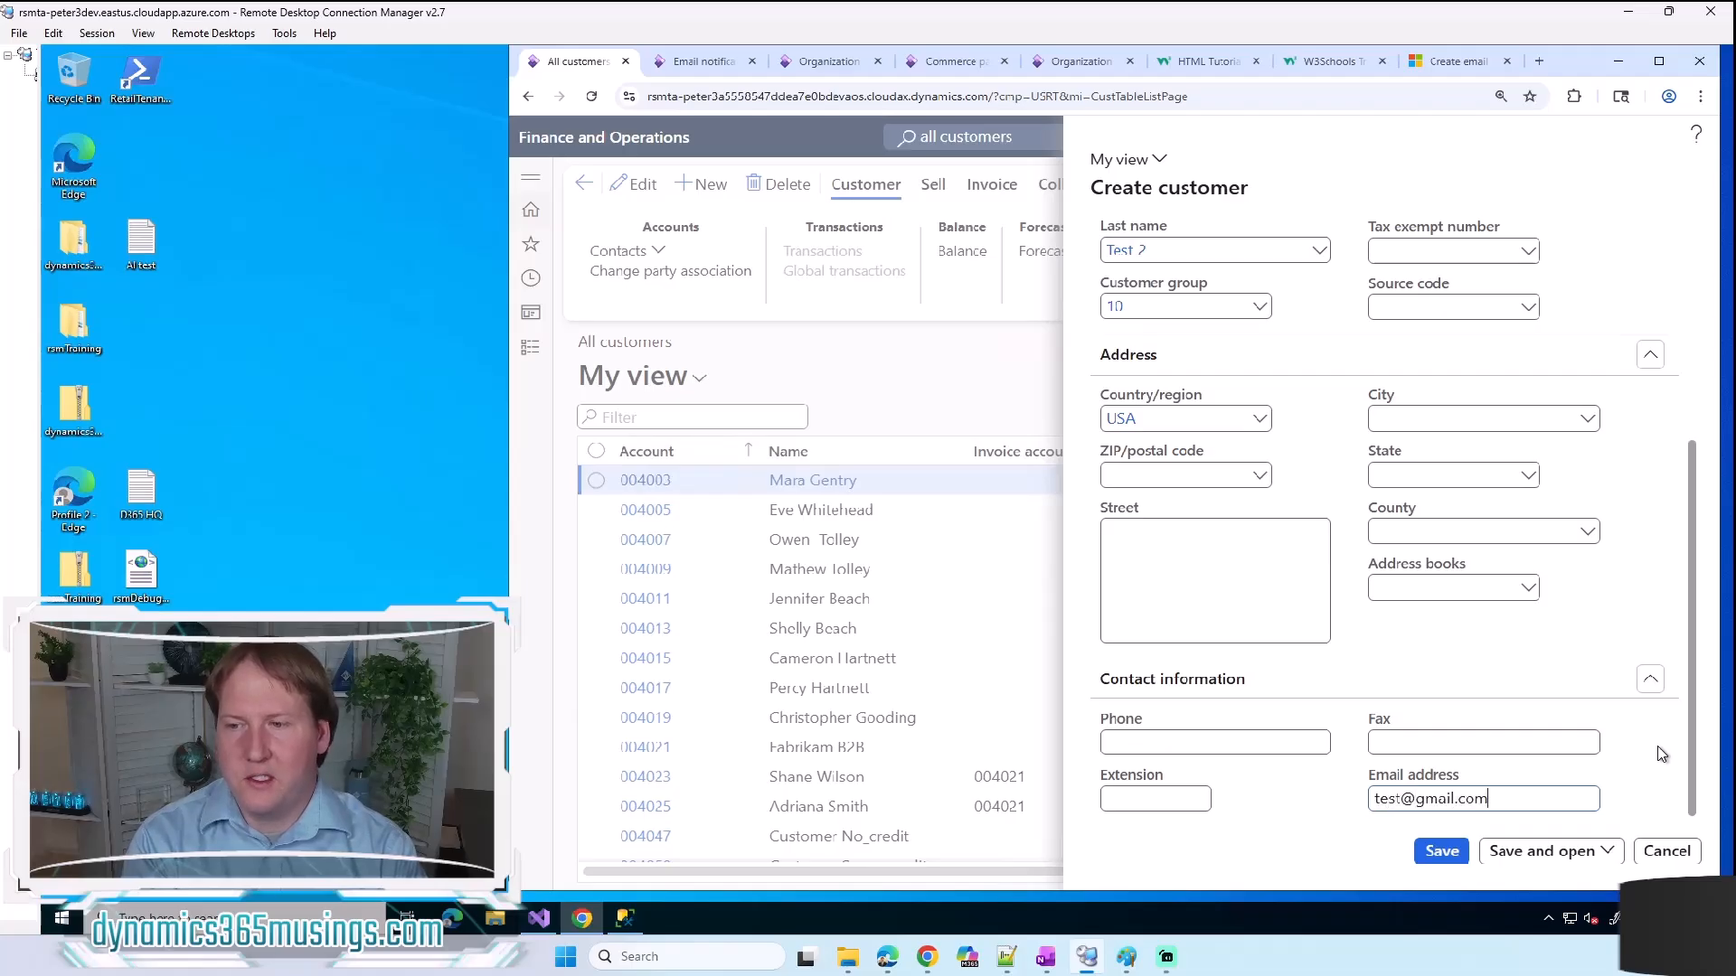
left_click(1444, 851)
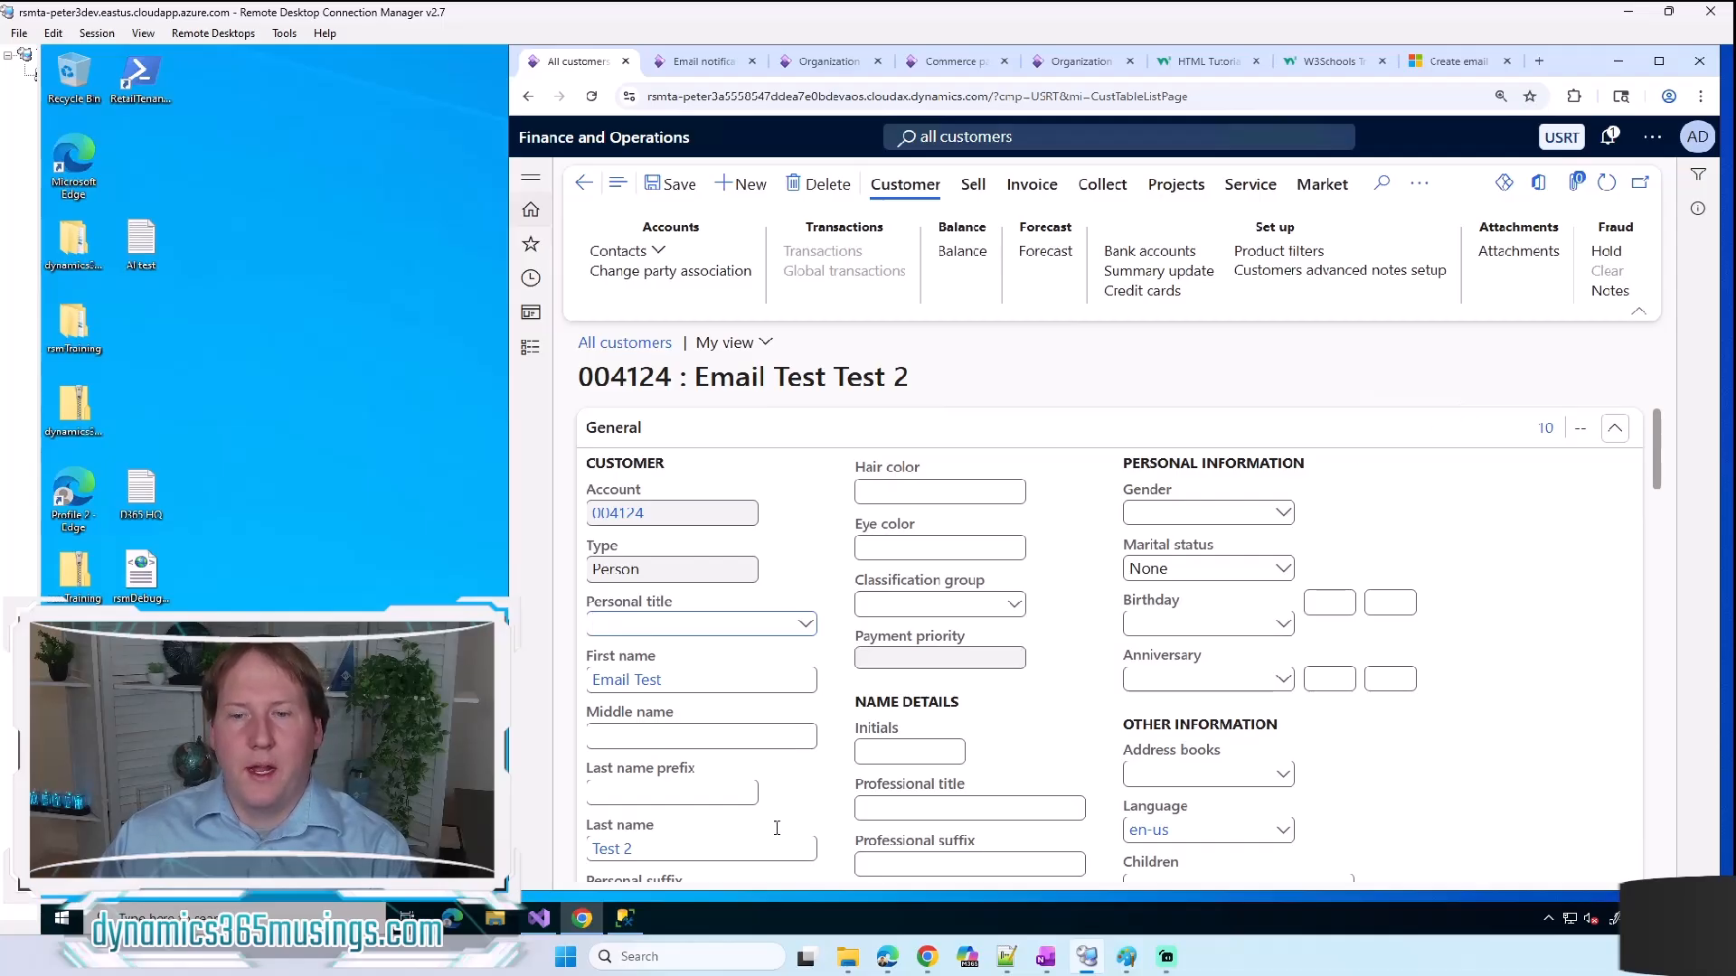
Step: Switch to SQL Server Management Studio, run the RetailEventNotificationAction query and check the event notification type in the results
mouse_move(627, 921)
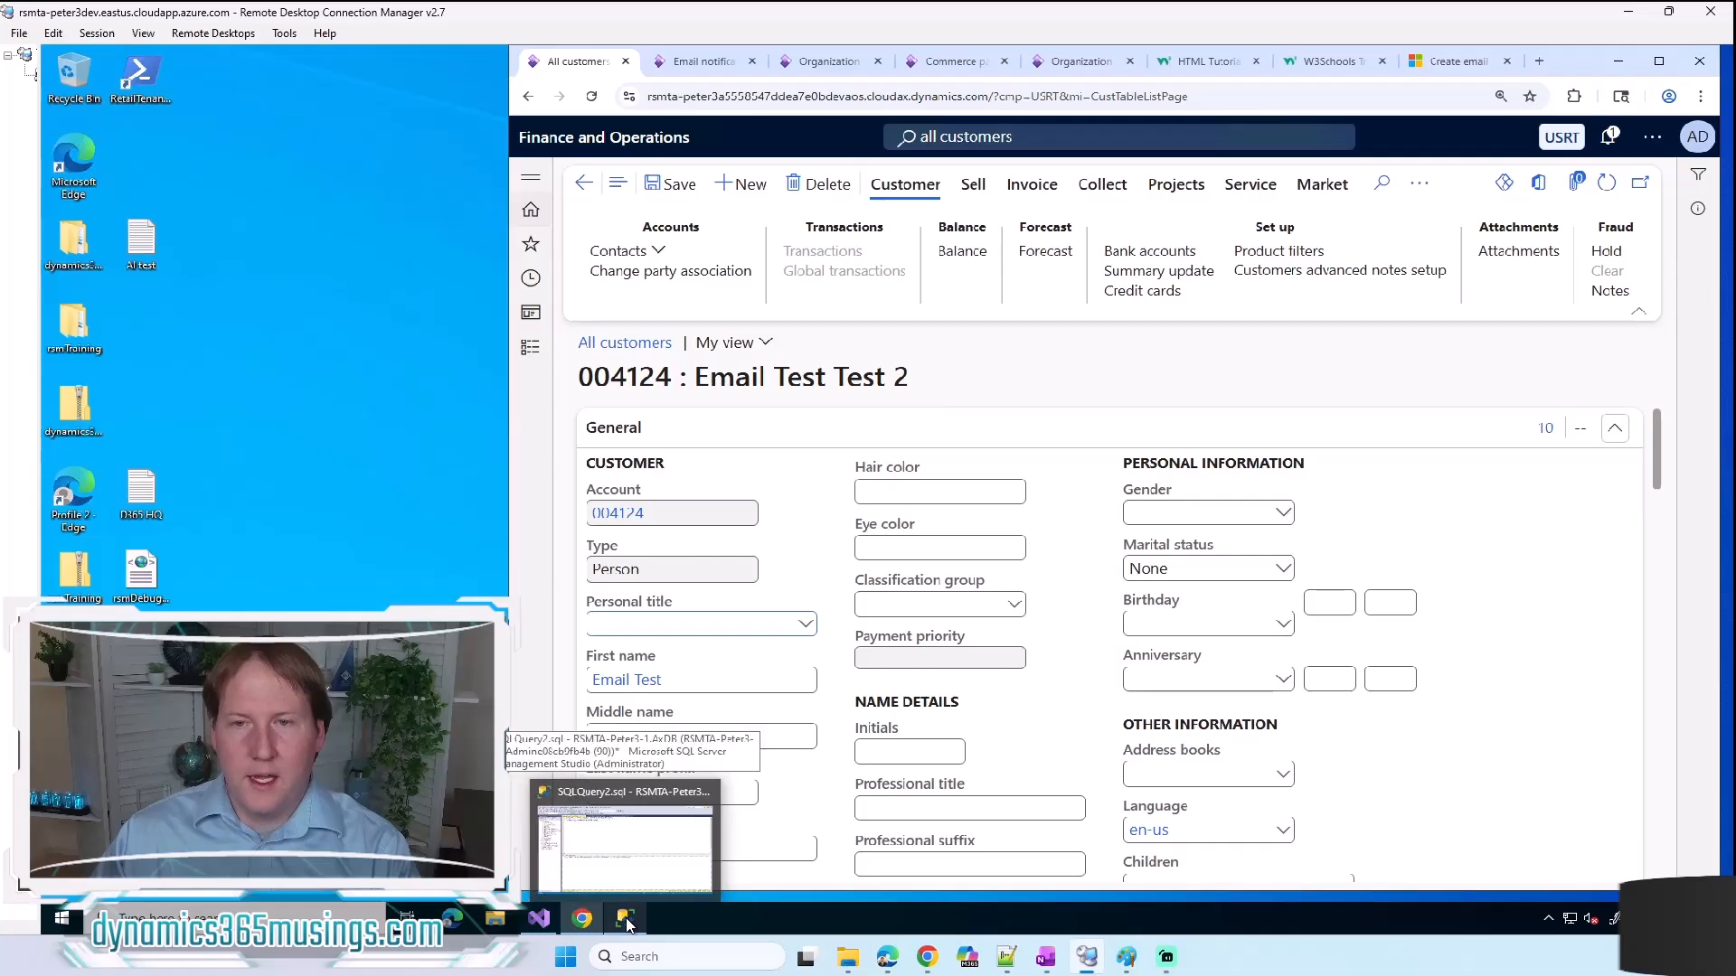
left_click(627, 920)
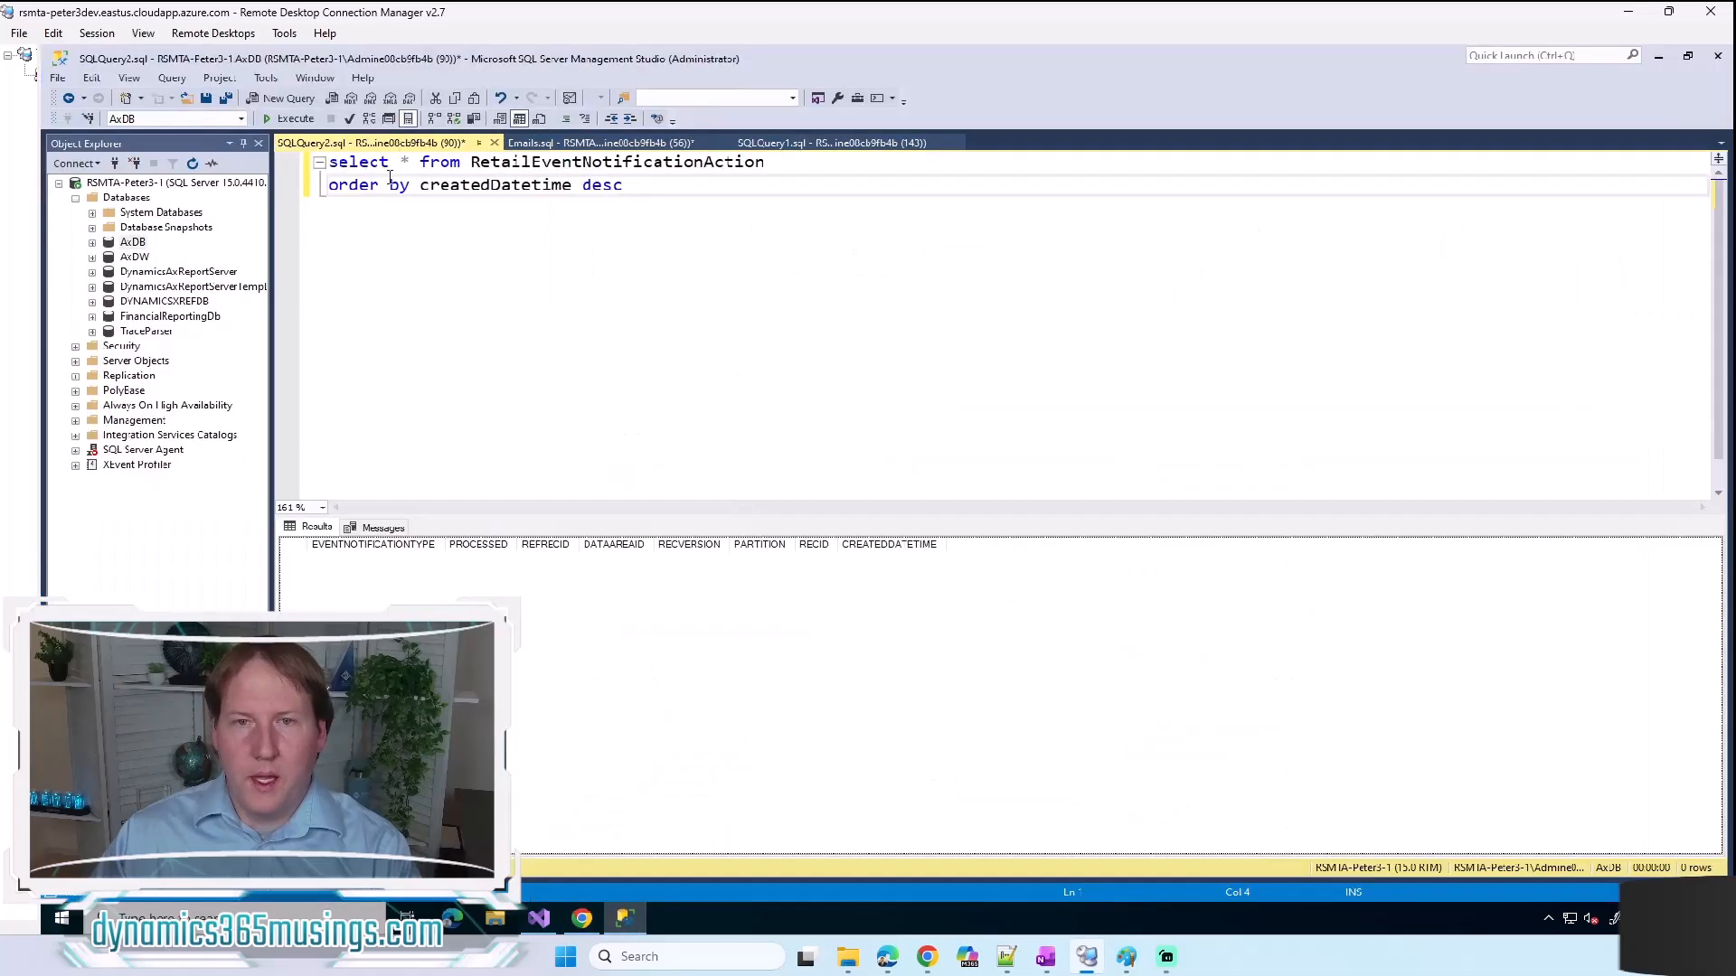
left_click(285, 119)
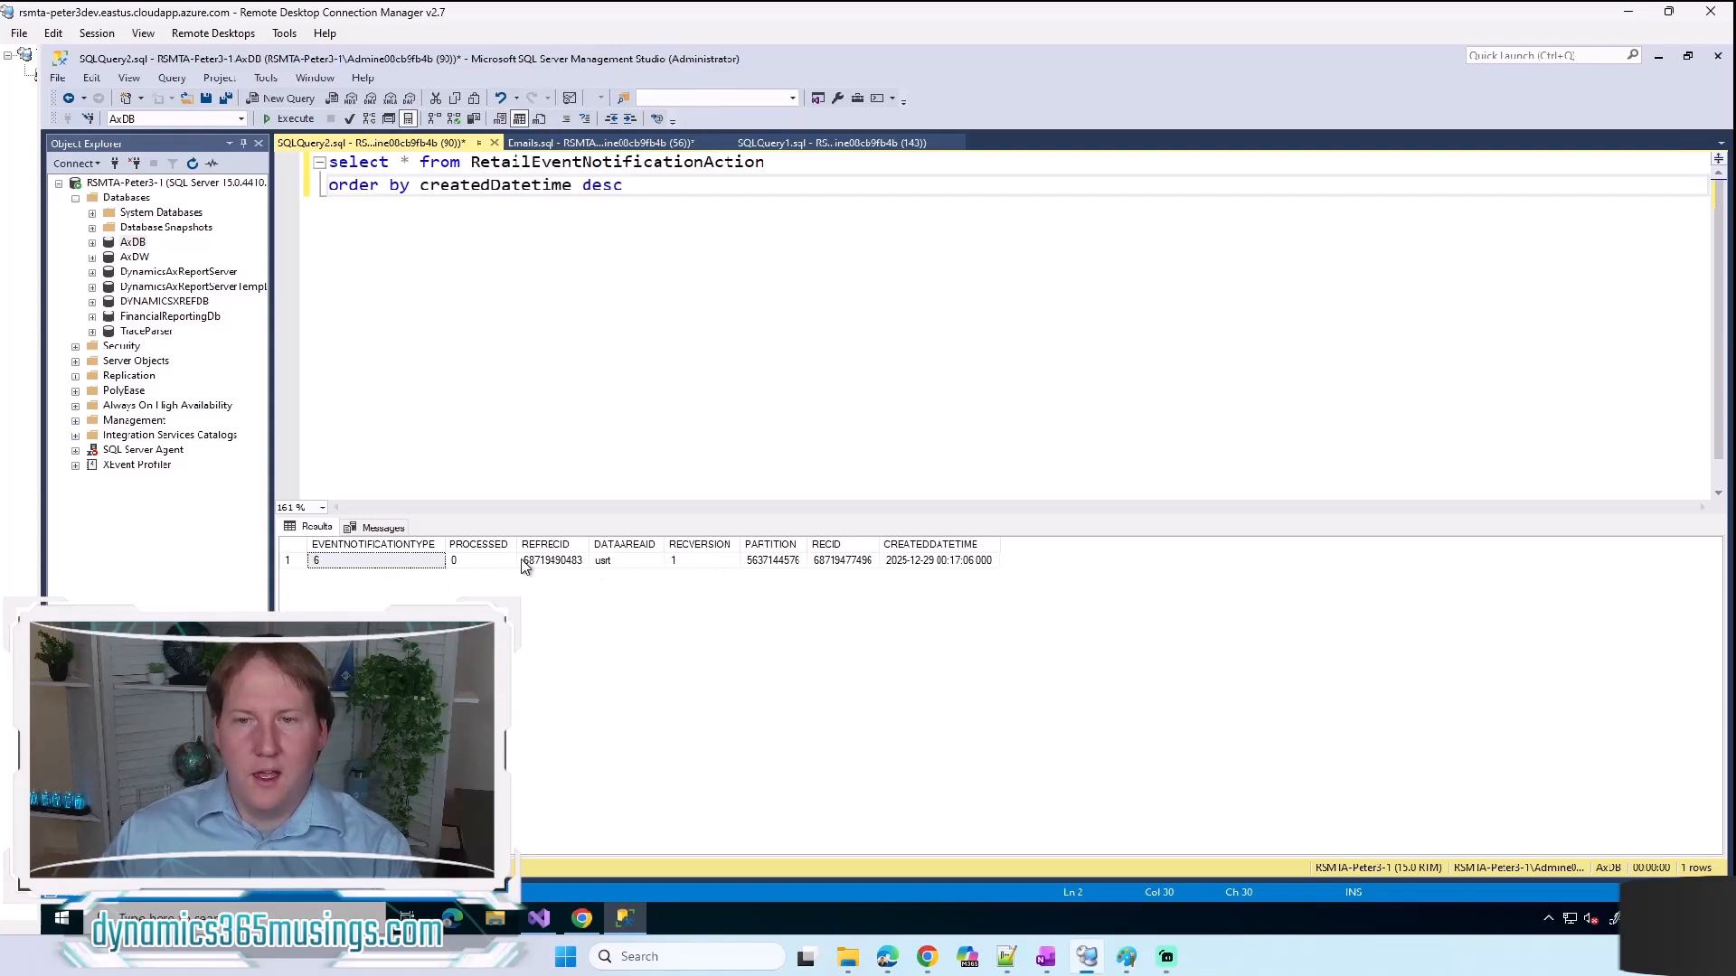
left_click(401, 562)
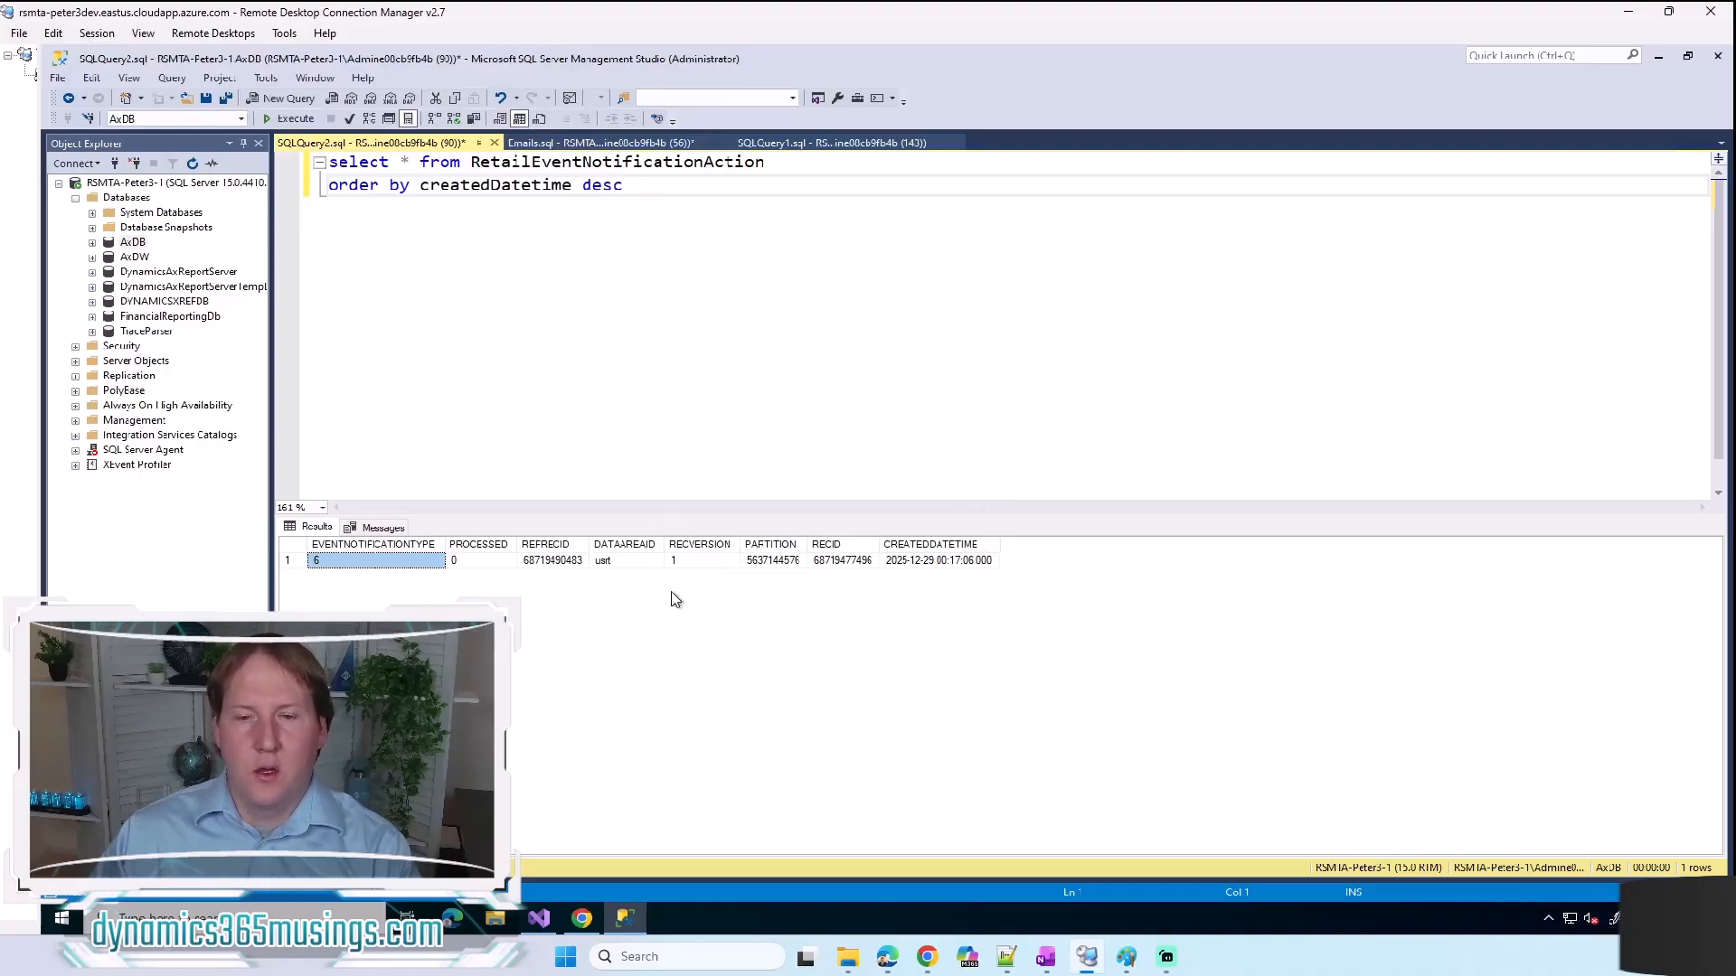
Step: Switch back to the customer record in Chrome, collapse its Addresses section and check the email address under Contact information
left_click(583, 918)
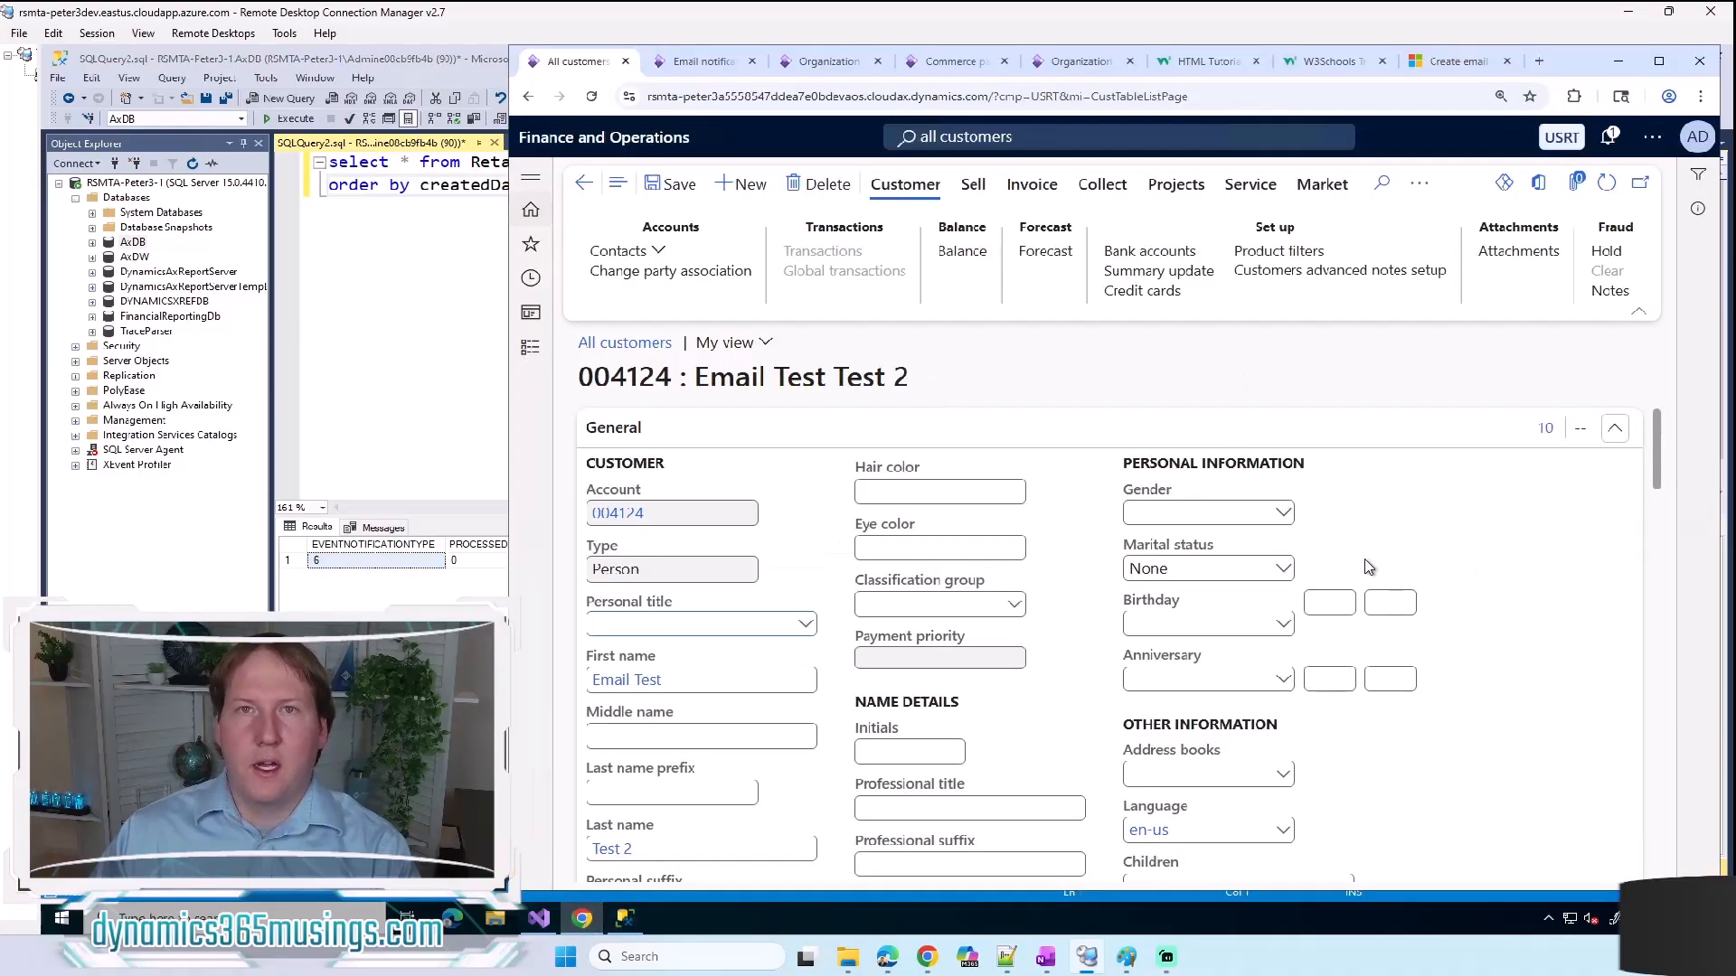
scroll(1364, 583, "down", 3)
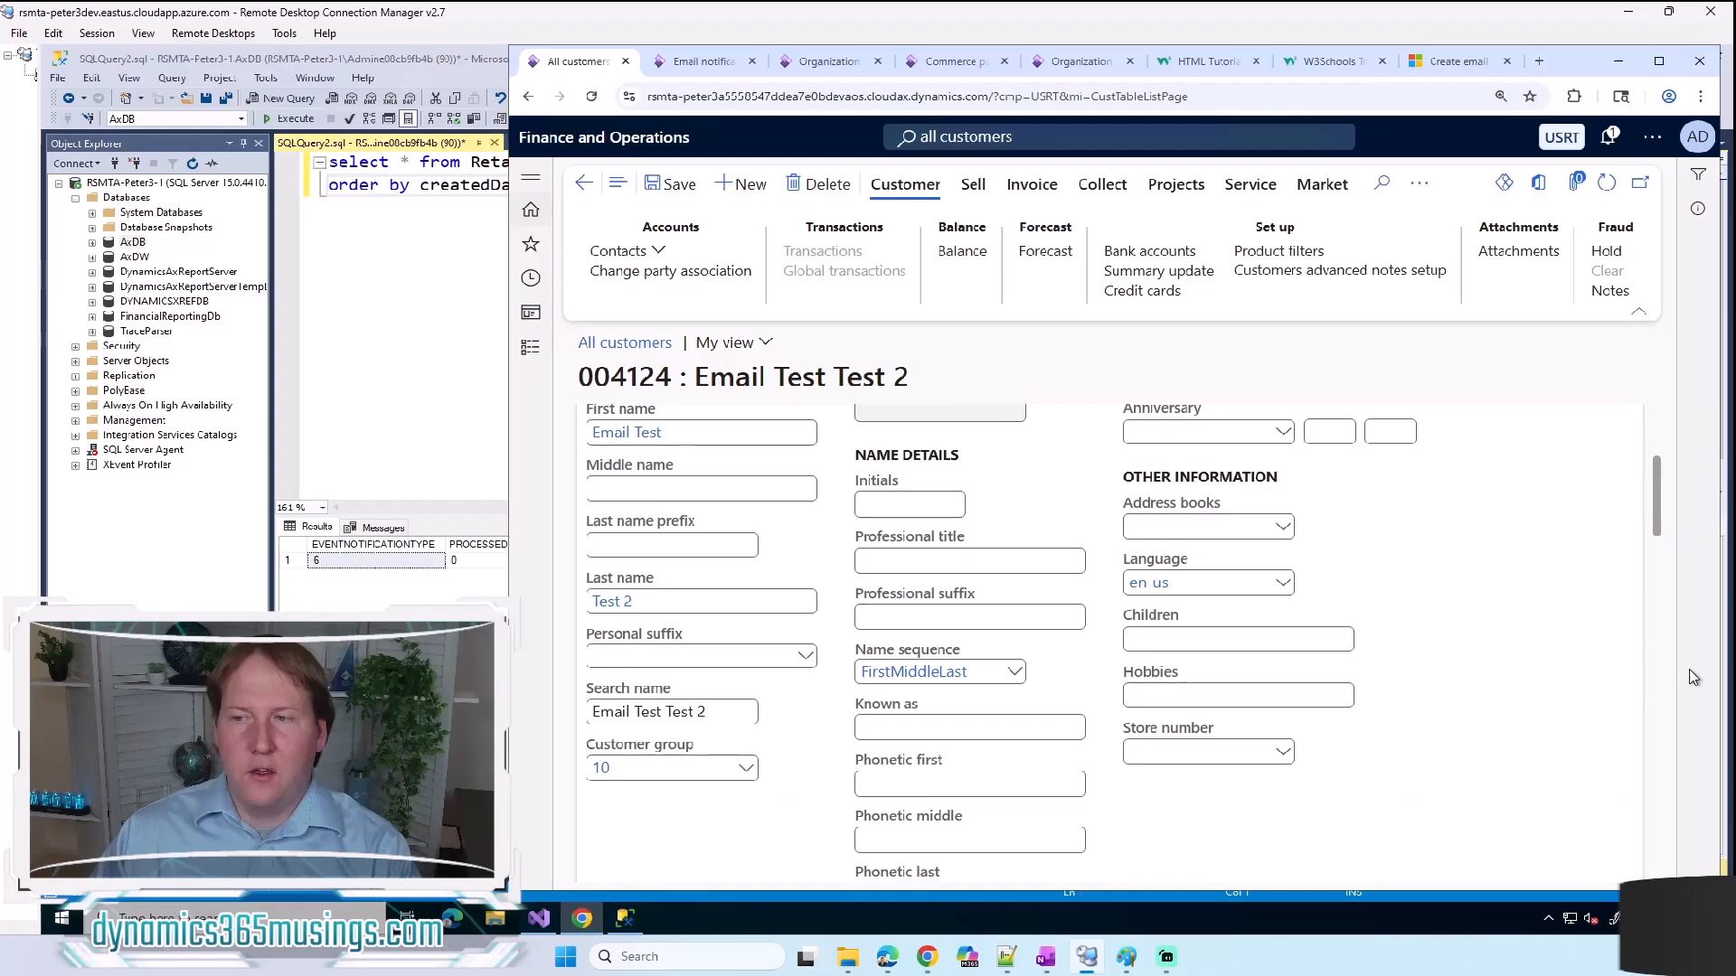
scroll(1654, 675, "down", 4)
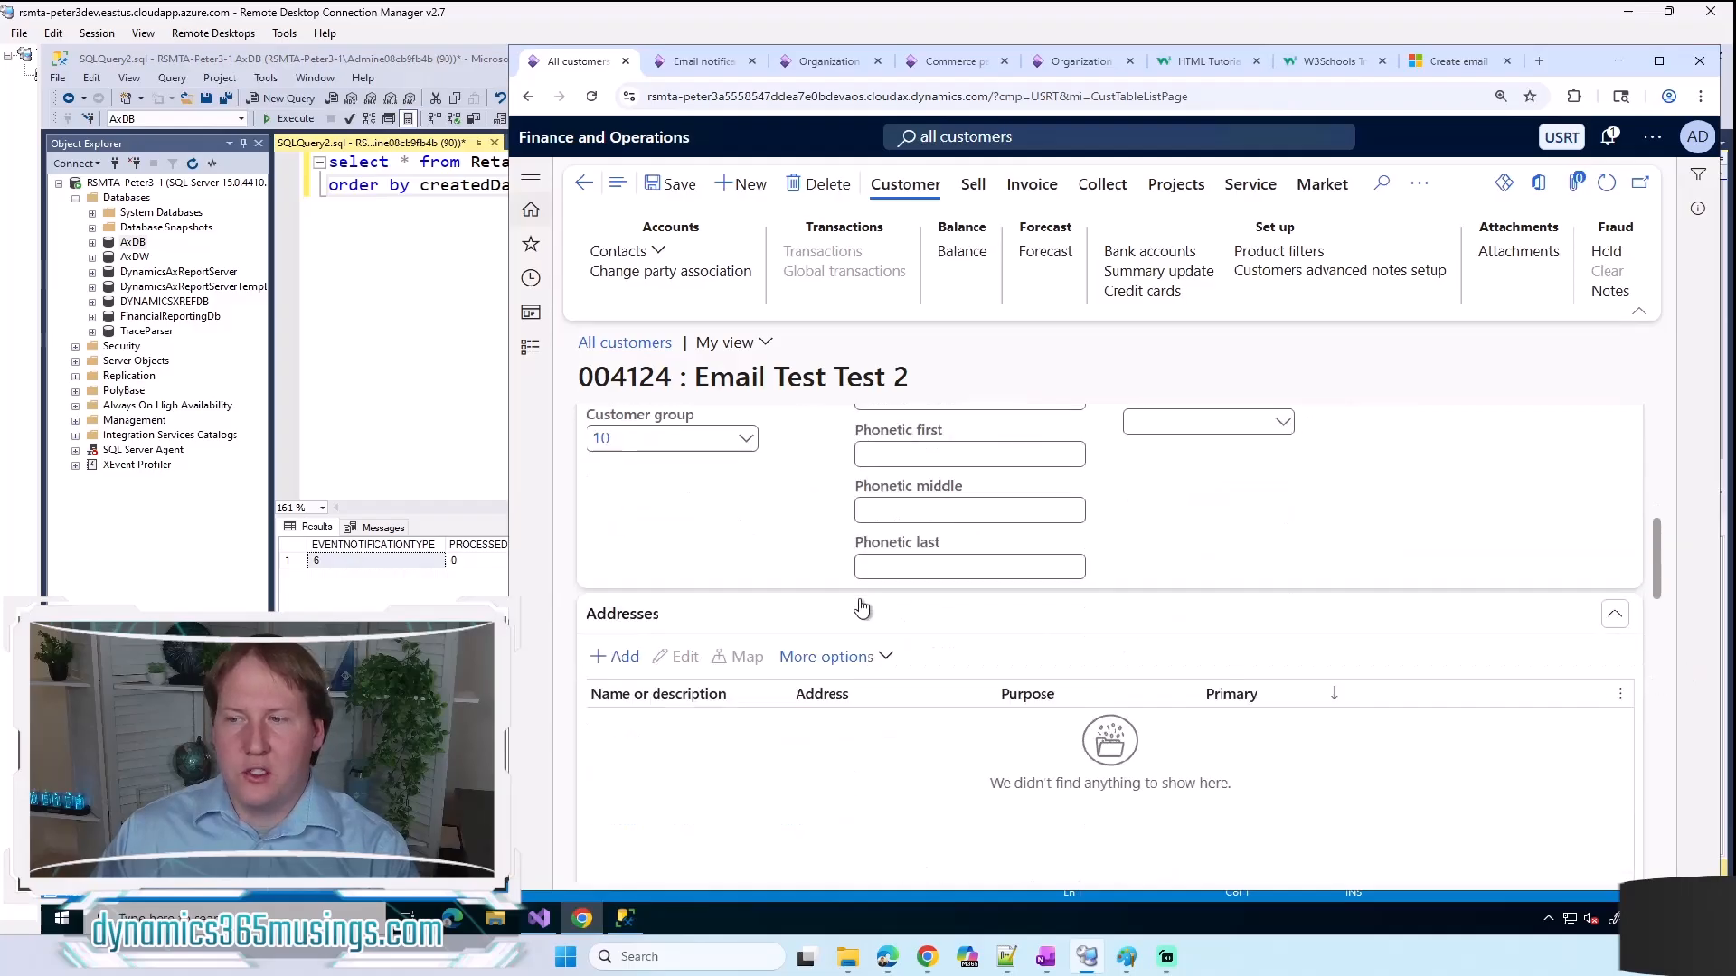
left_click(1615, 616)
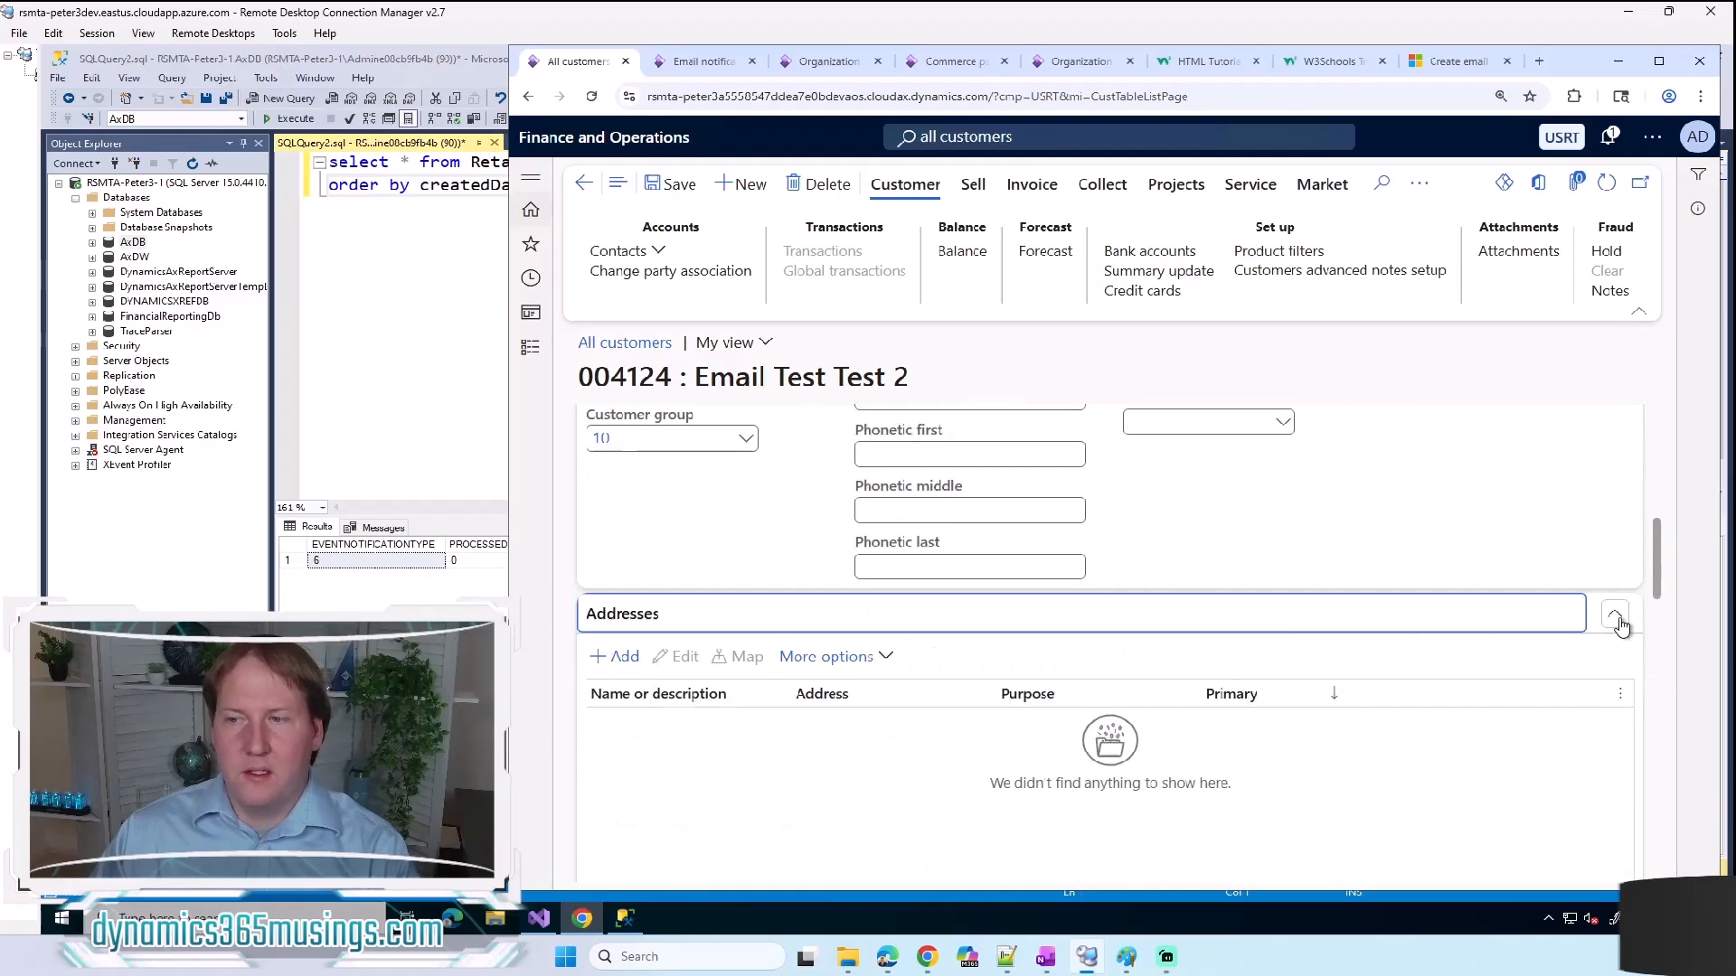
scroll(1619, 623, "down", 1)
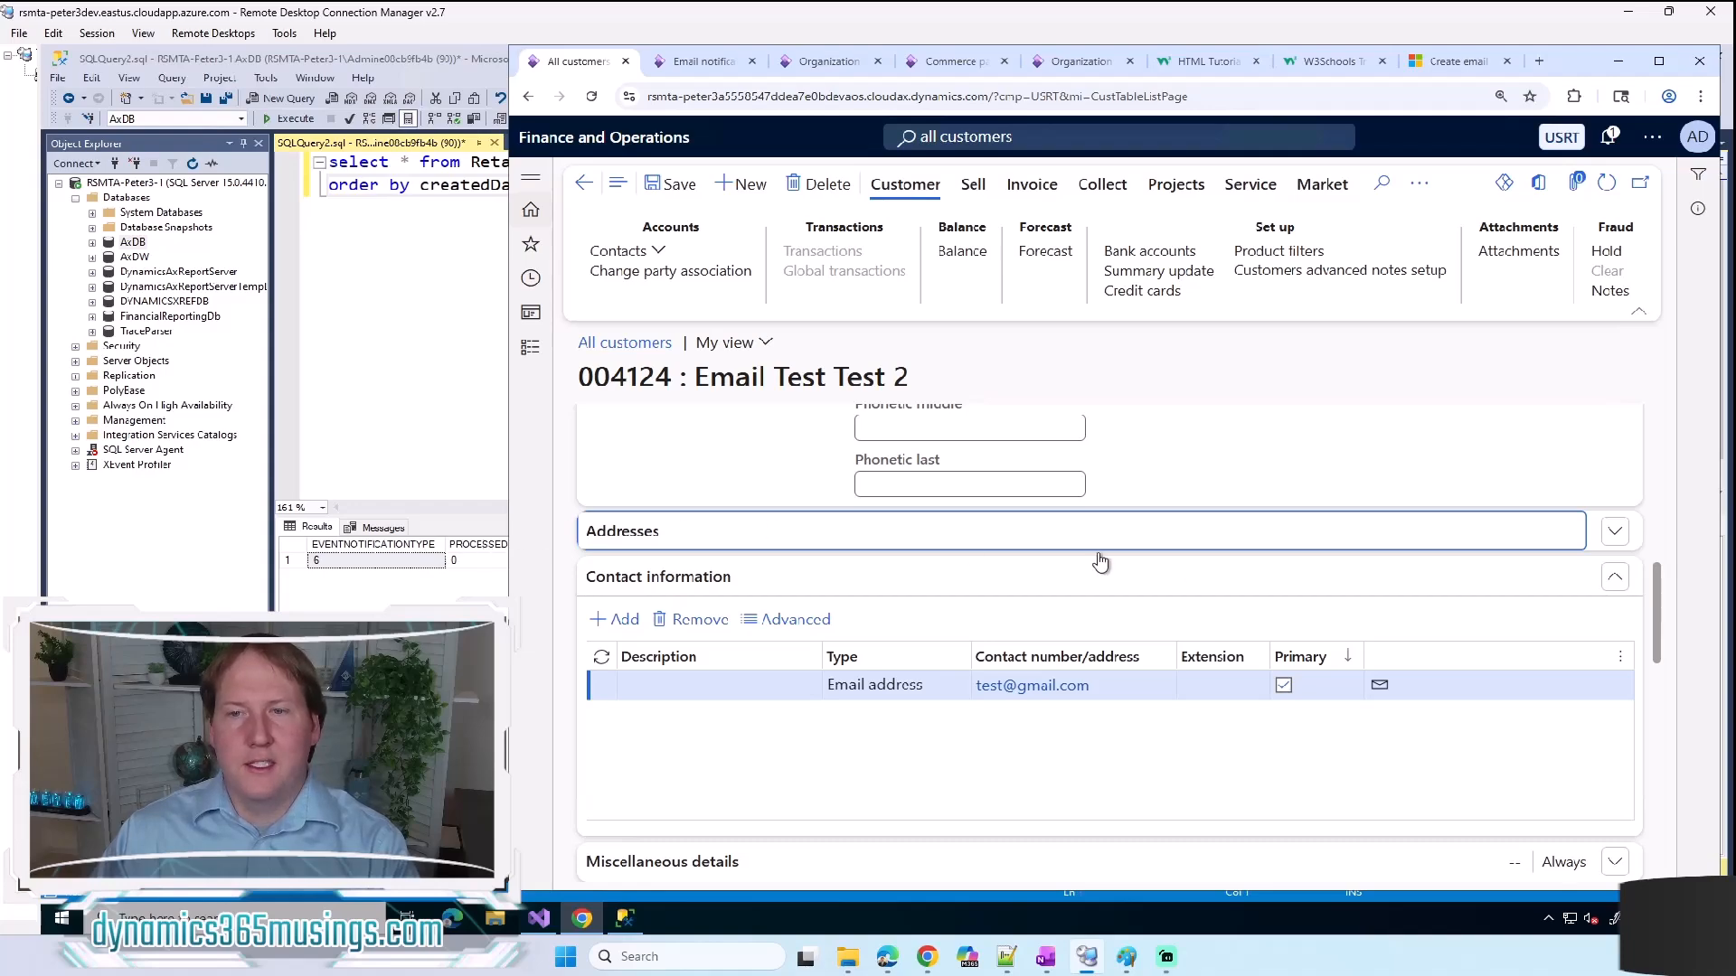
scroll(1217, 587, "up", 1)
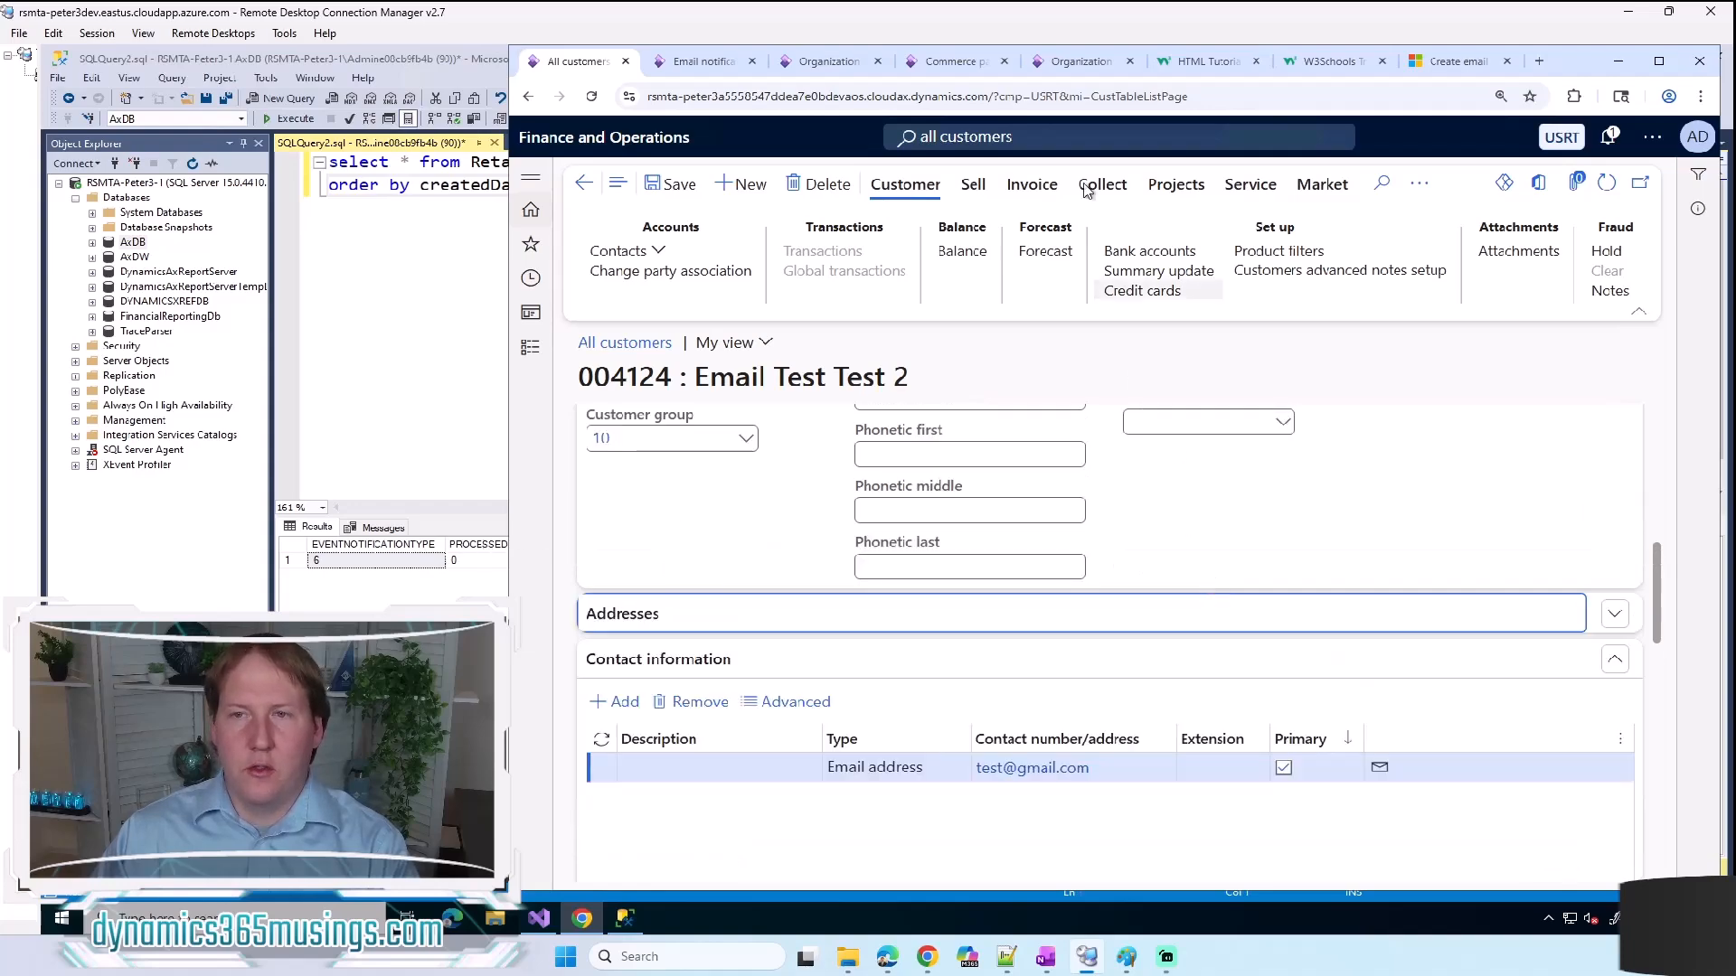
Step: Find "send email notification" through the page search and open the Send email notification job under Retail and Commerce IT
left_click(1067, 136)
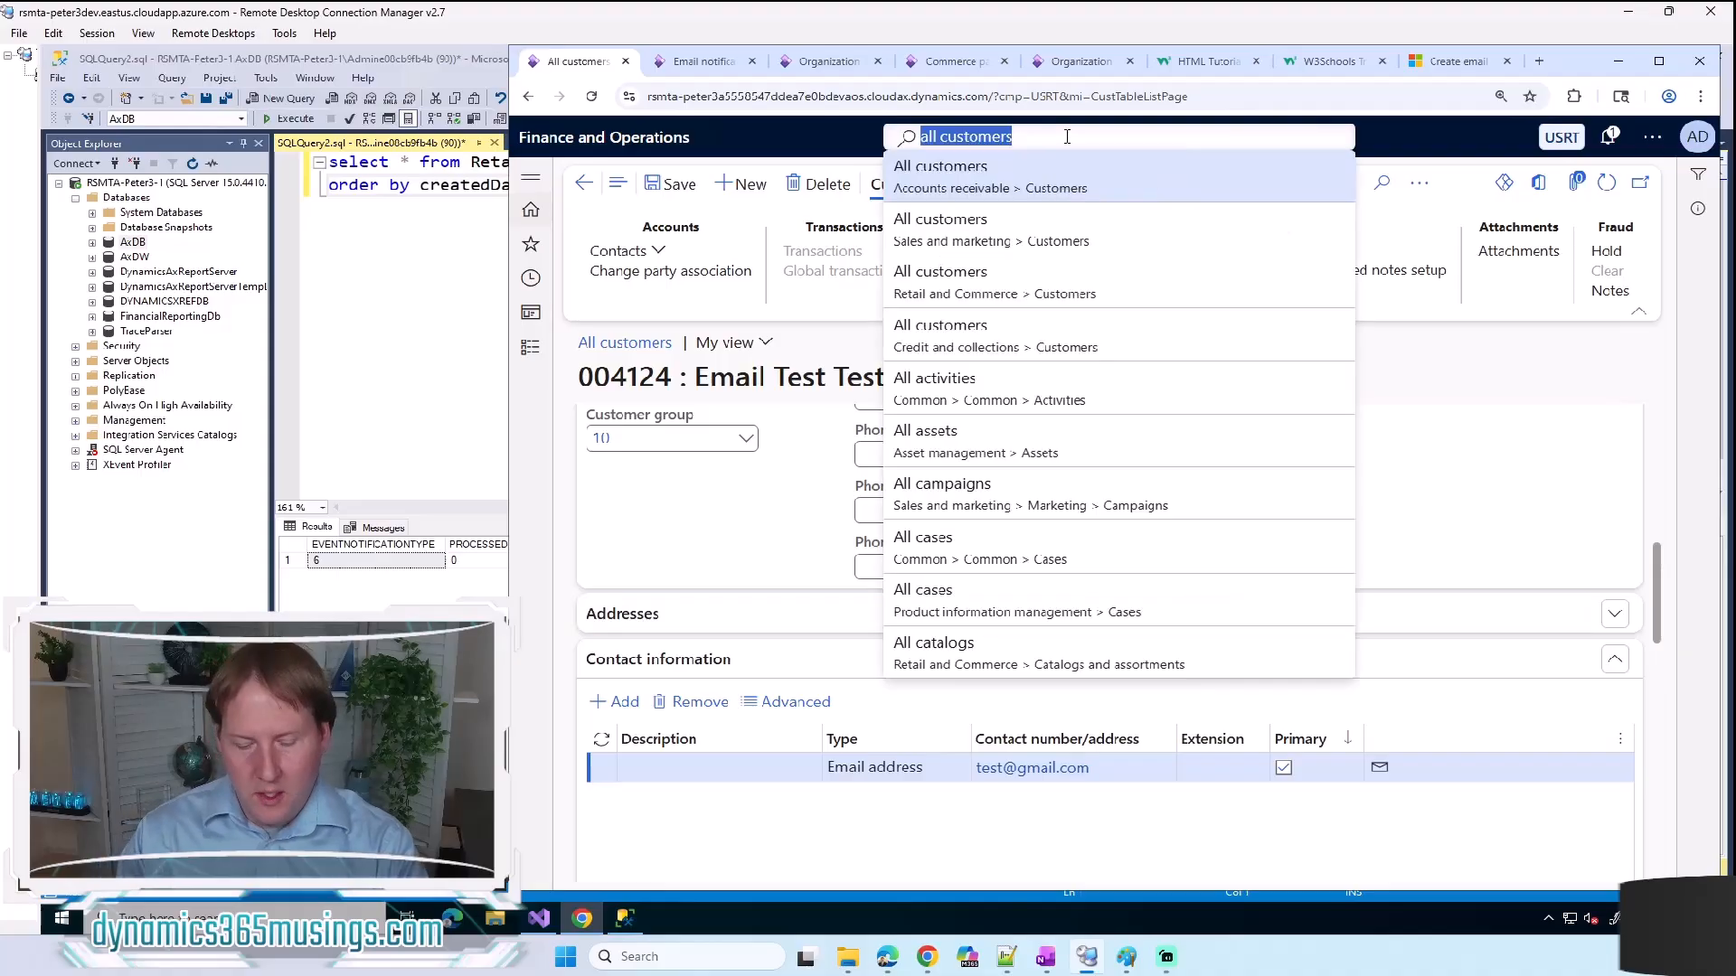
type("sen")
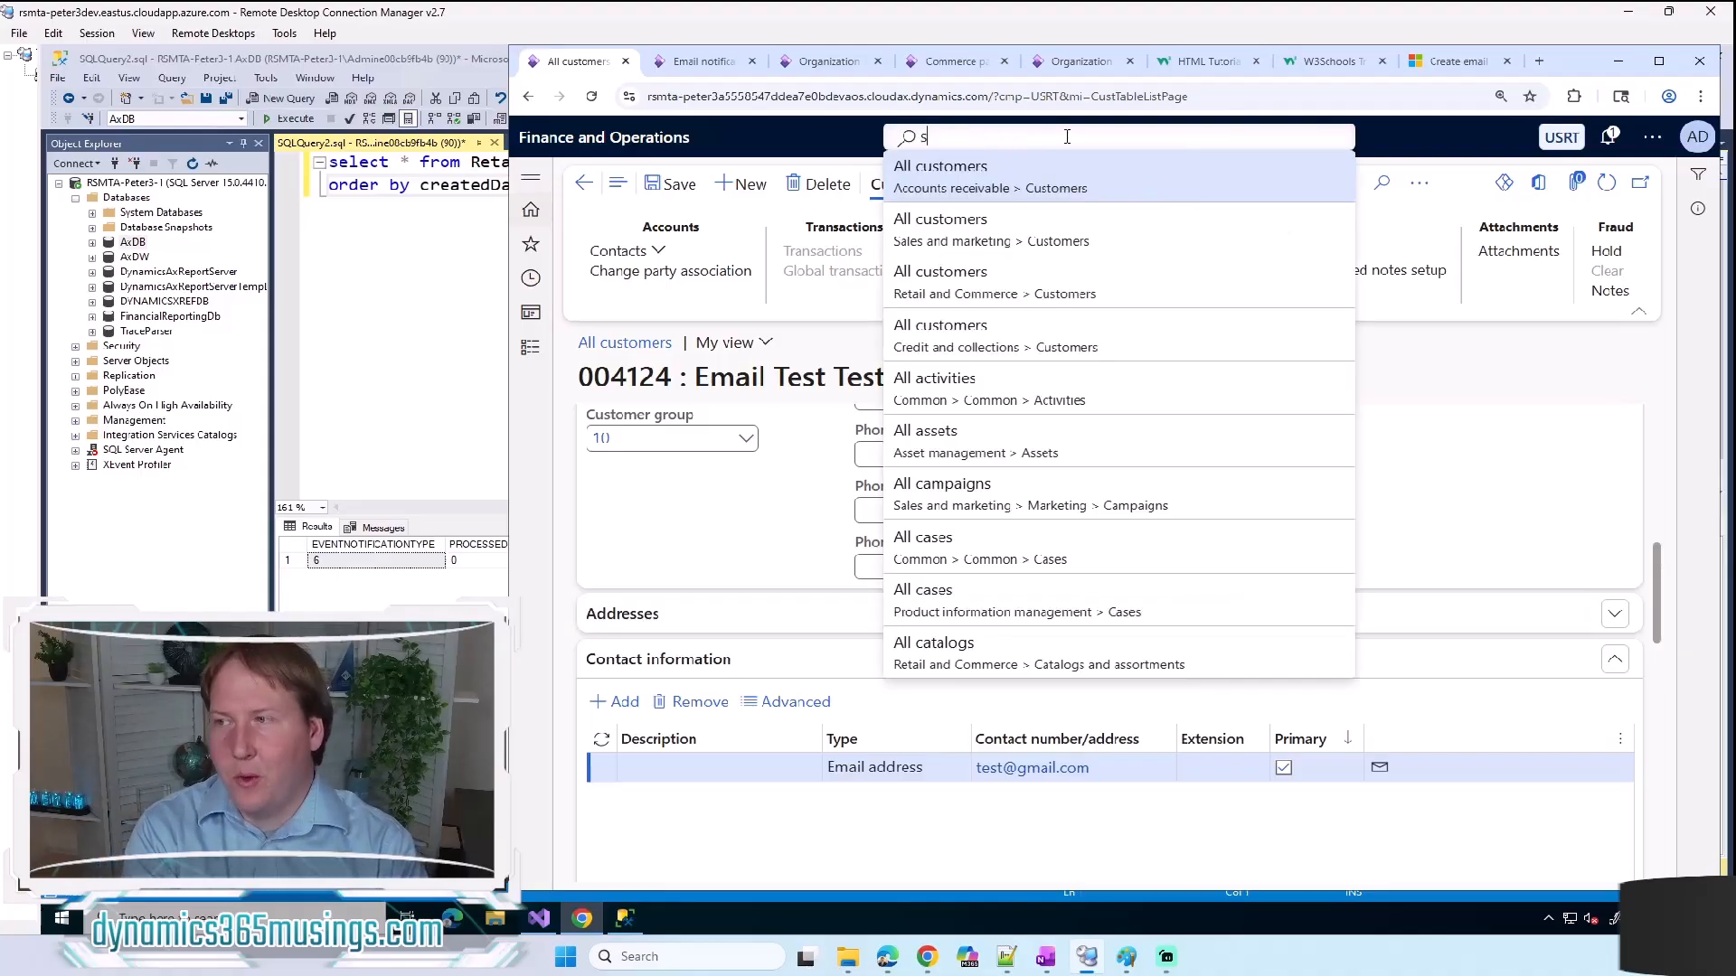
type("d email ")
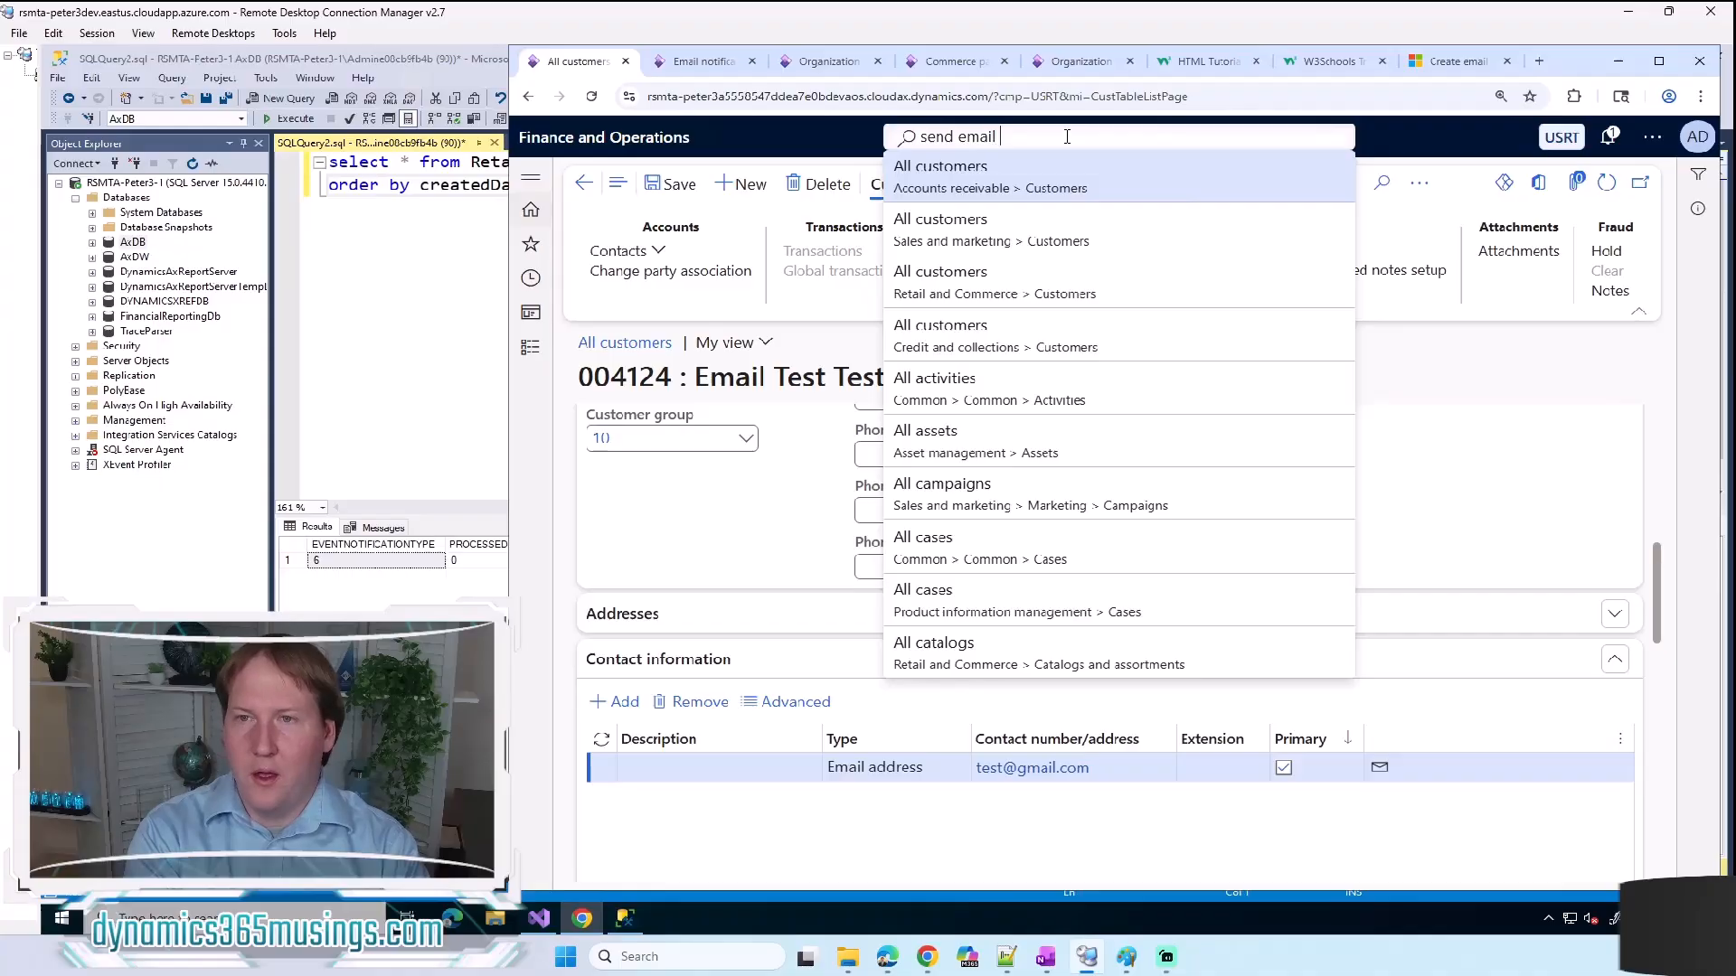
type("notification")
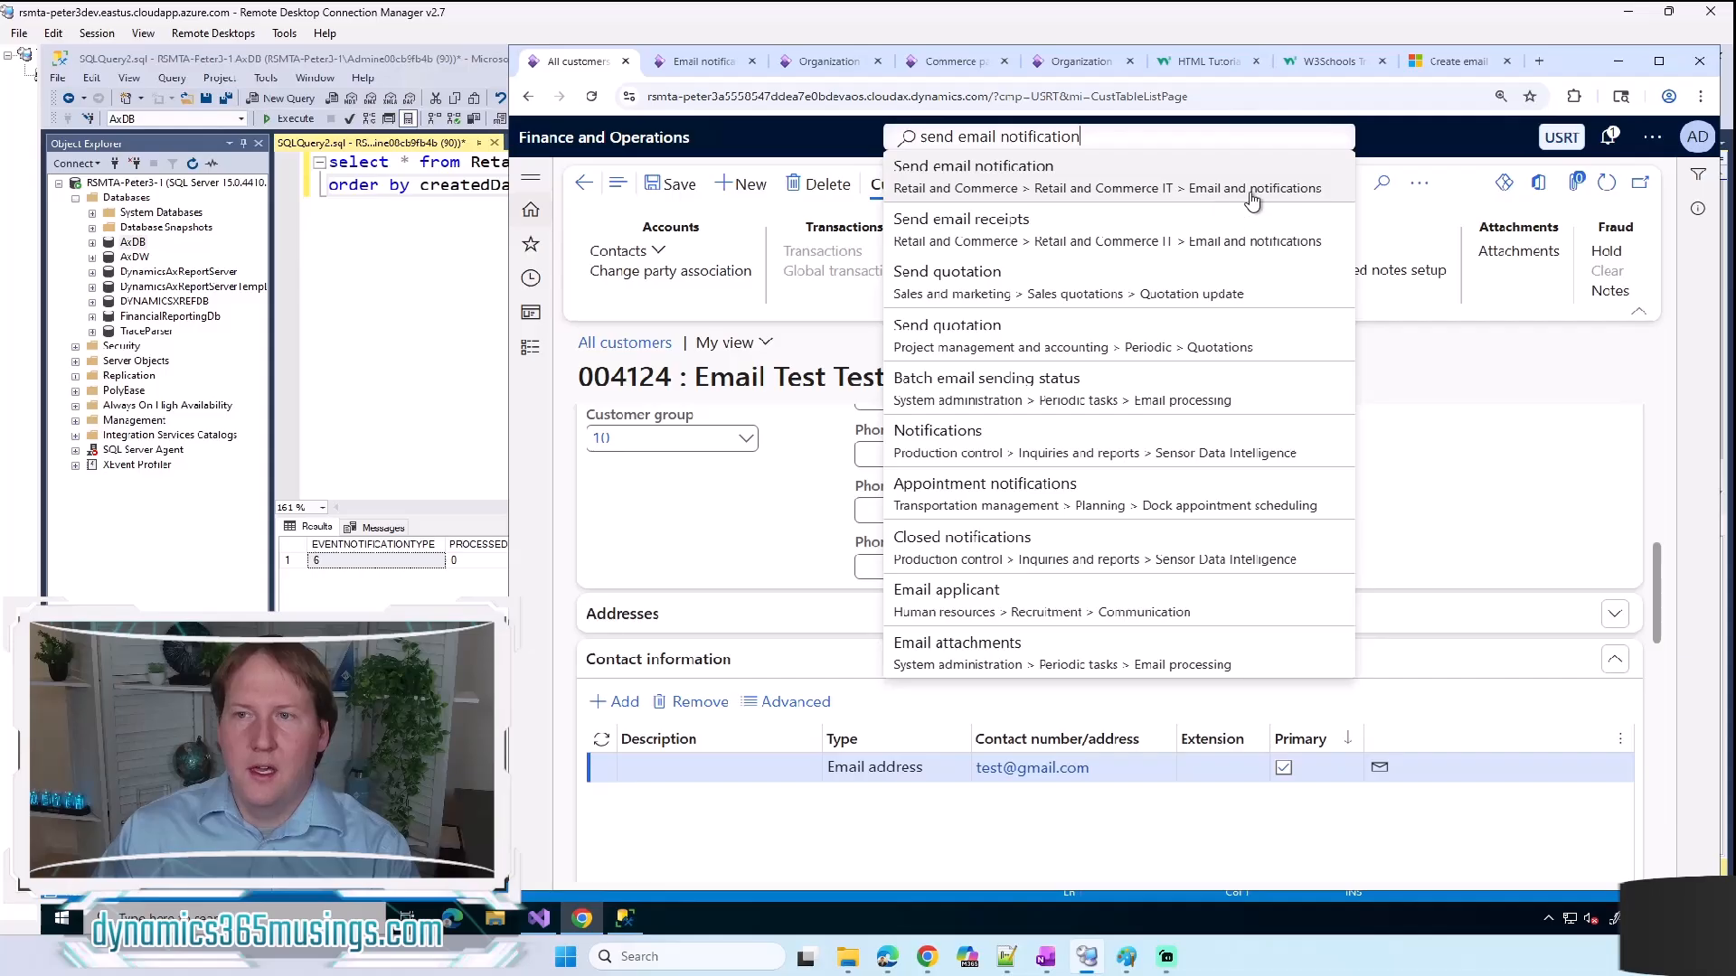
left_click(989, 178)
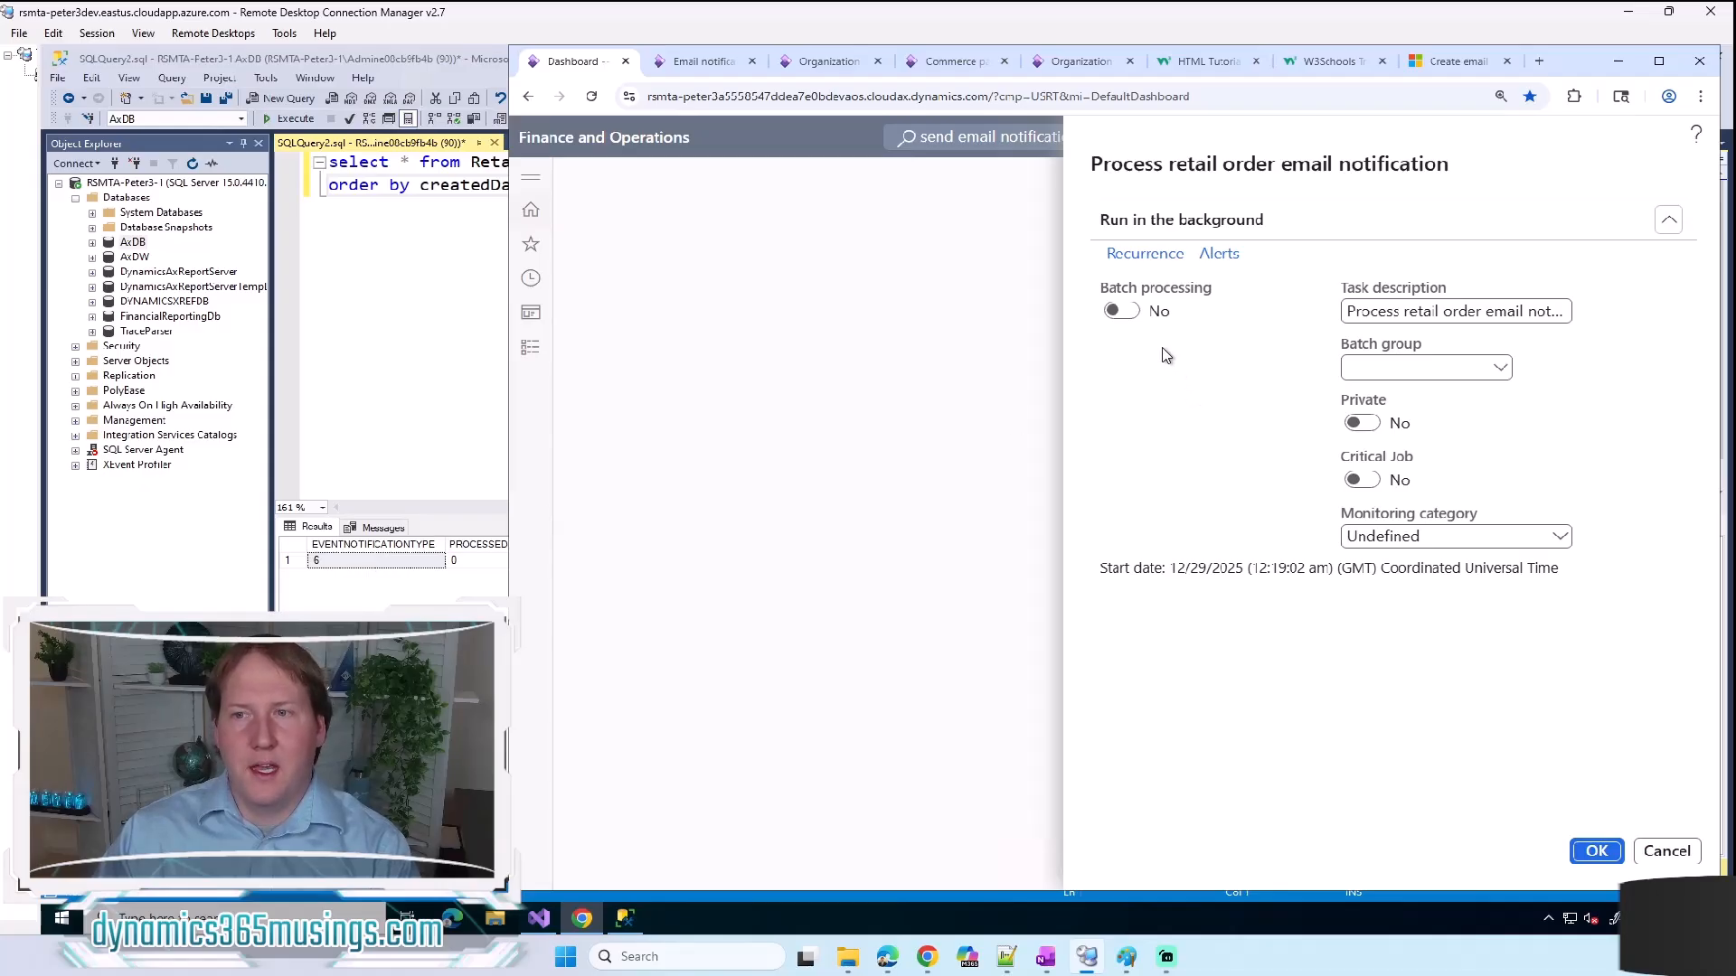
left_click(1121, 311)
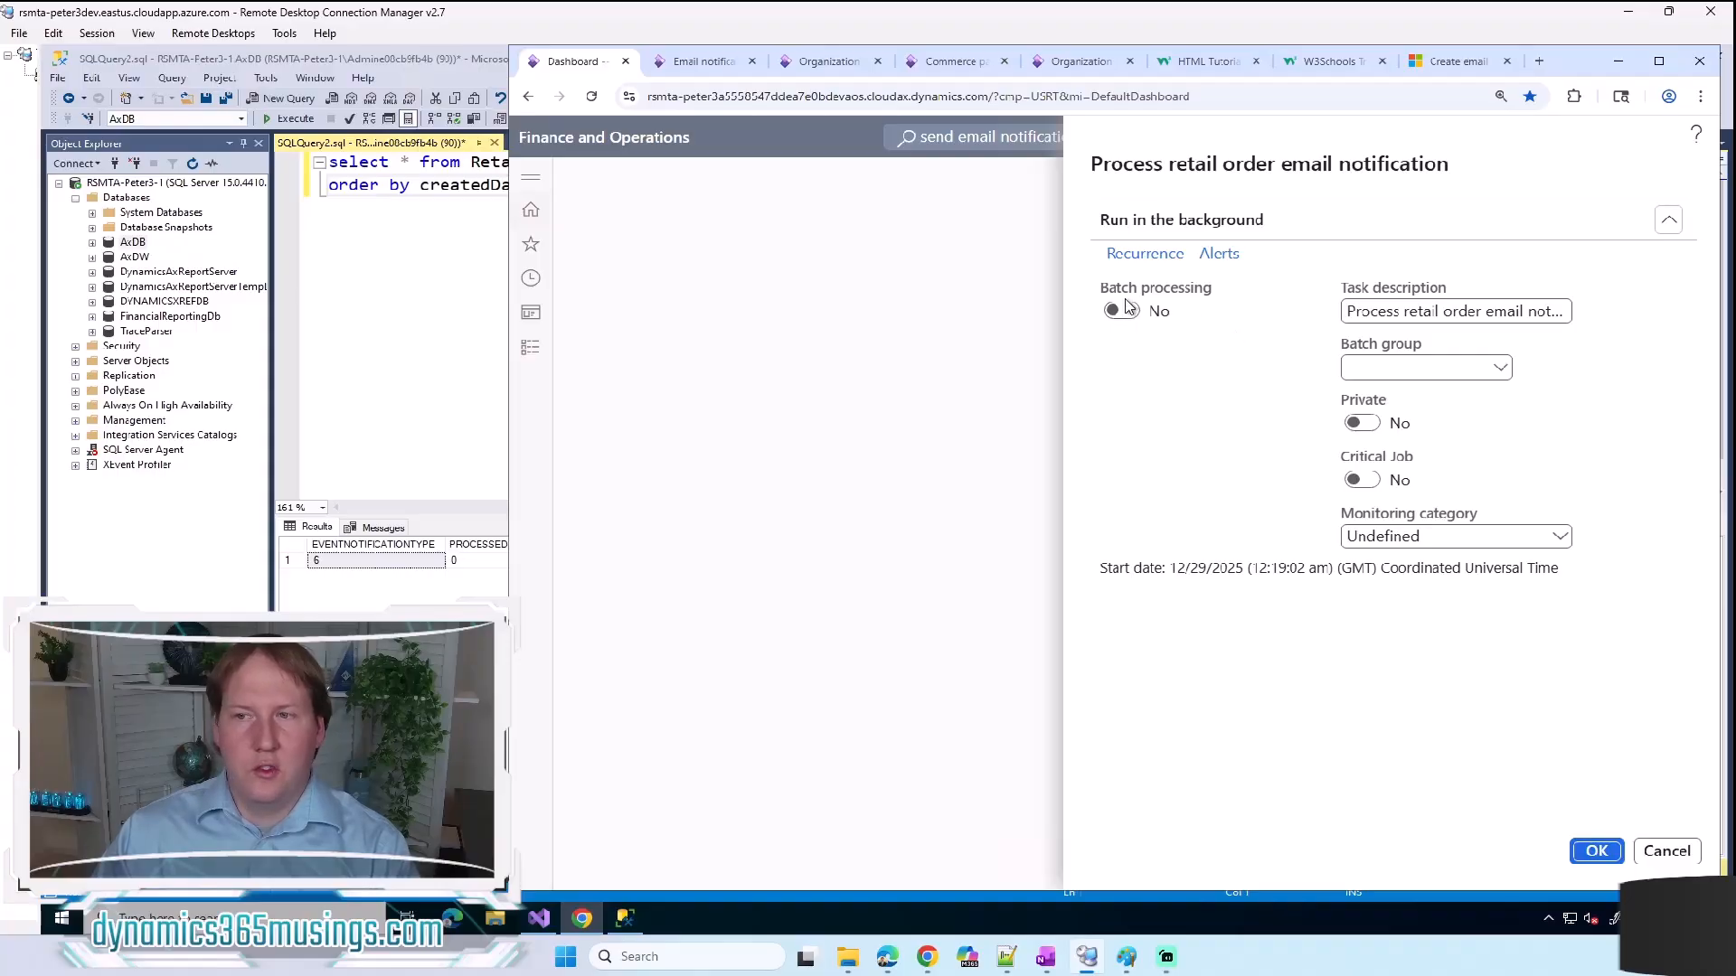
left_click(1141, 255)
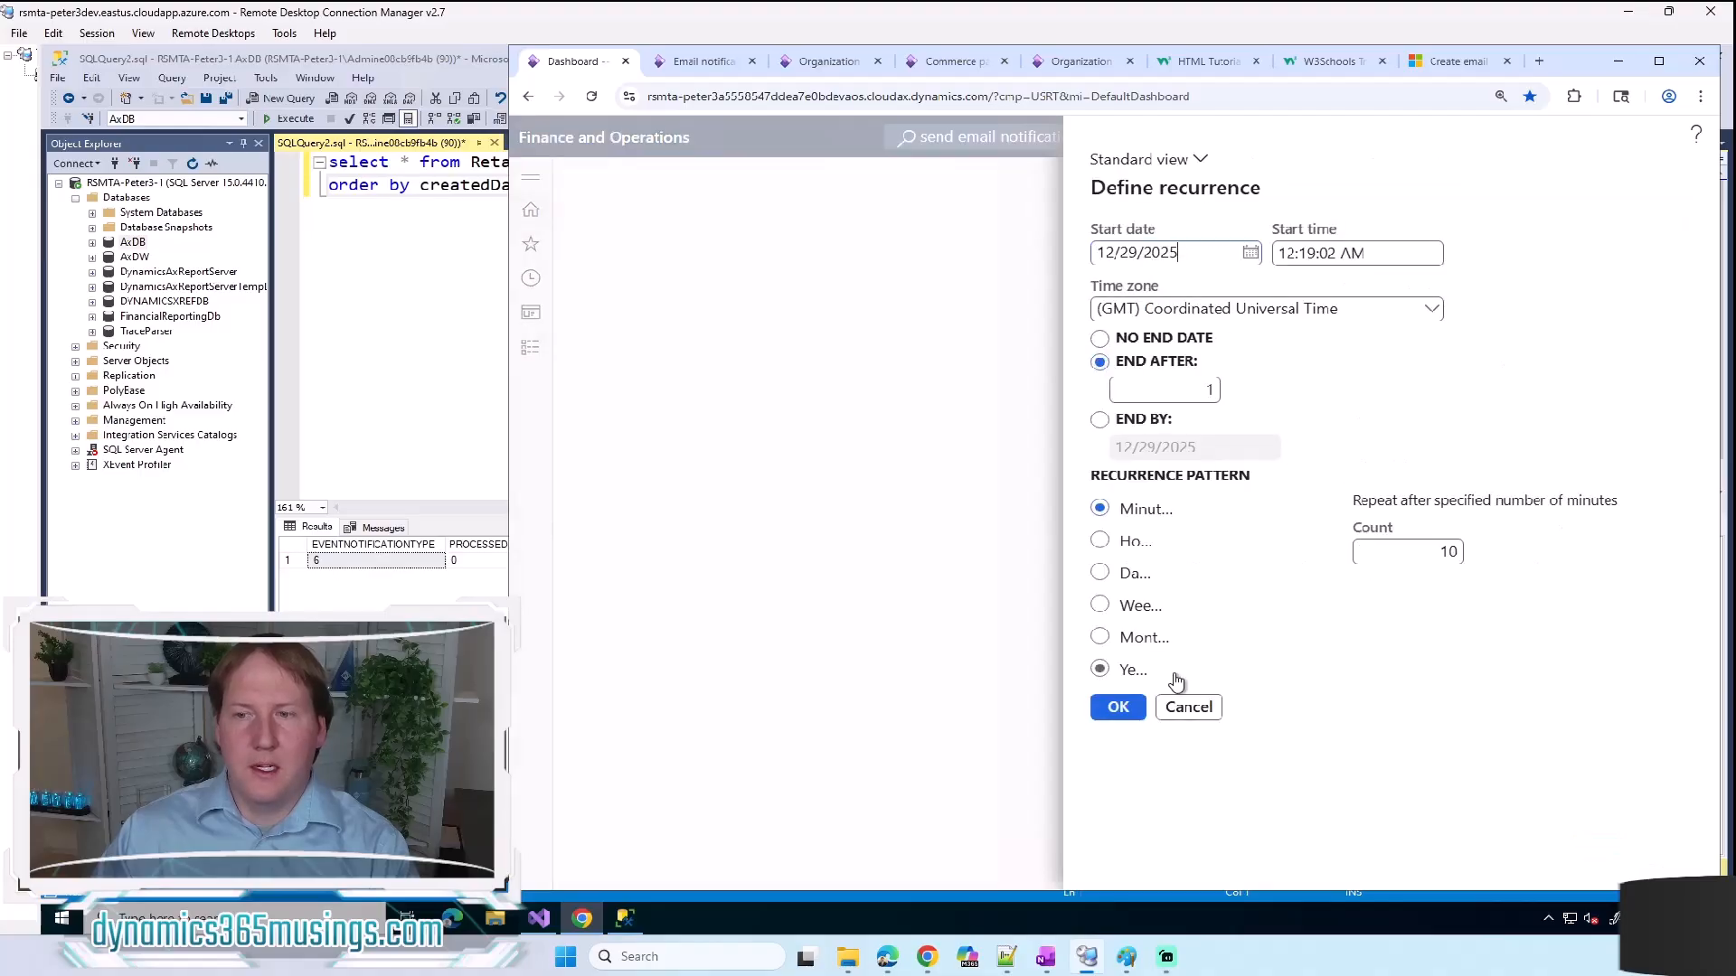
left_click(1188, 707)
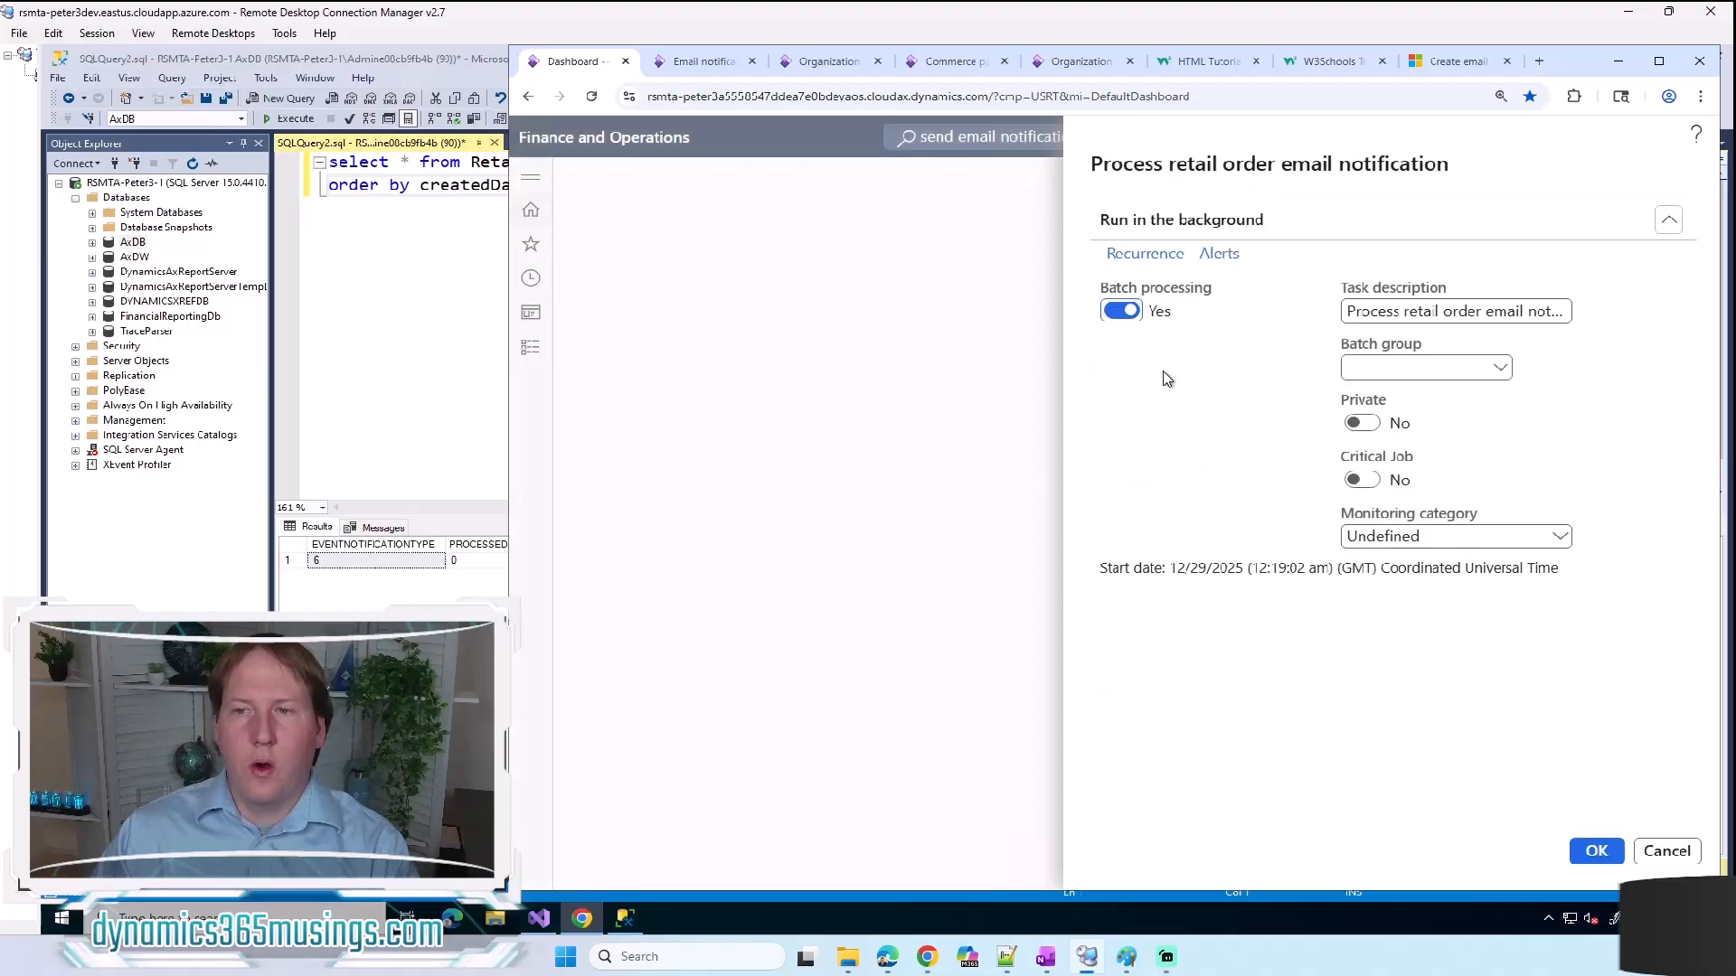
left_click(1124, 314)
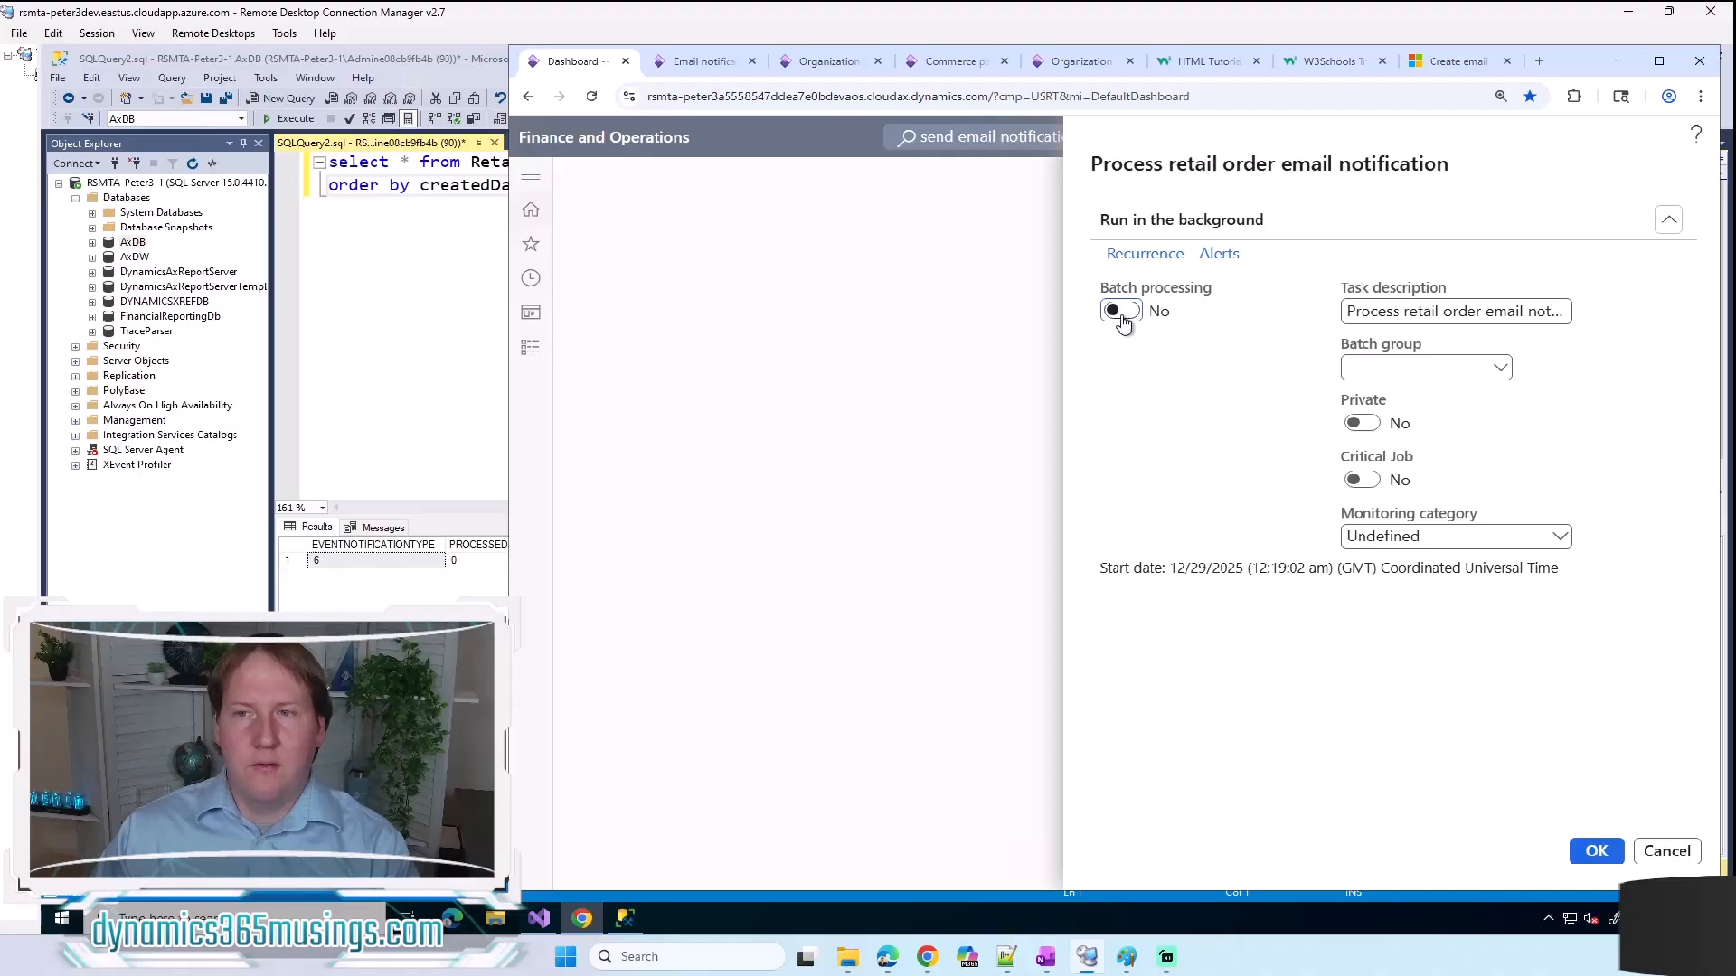
Step: Run the email notification job with batch processing off, and rerun the RetailEventNotificationAction query in SQL Server Management Studio
left_click(1596, 852)
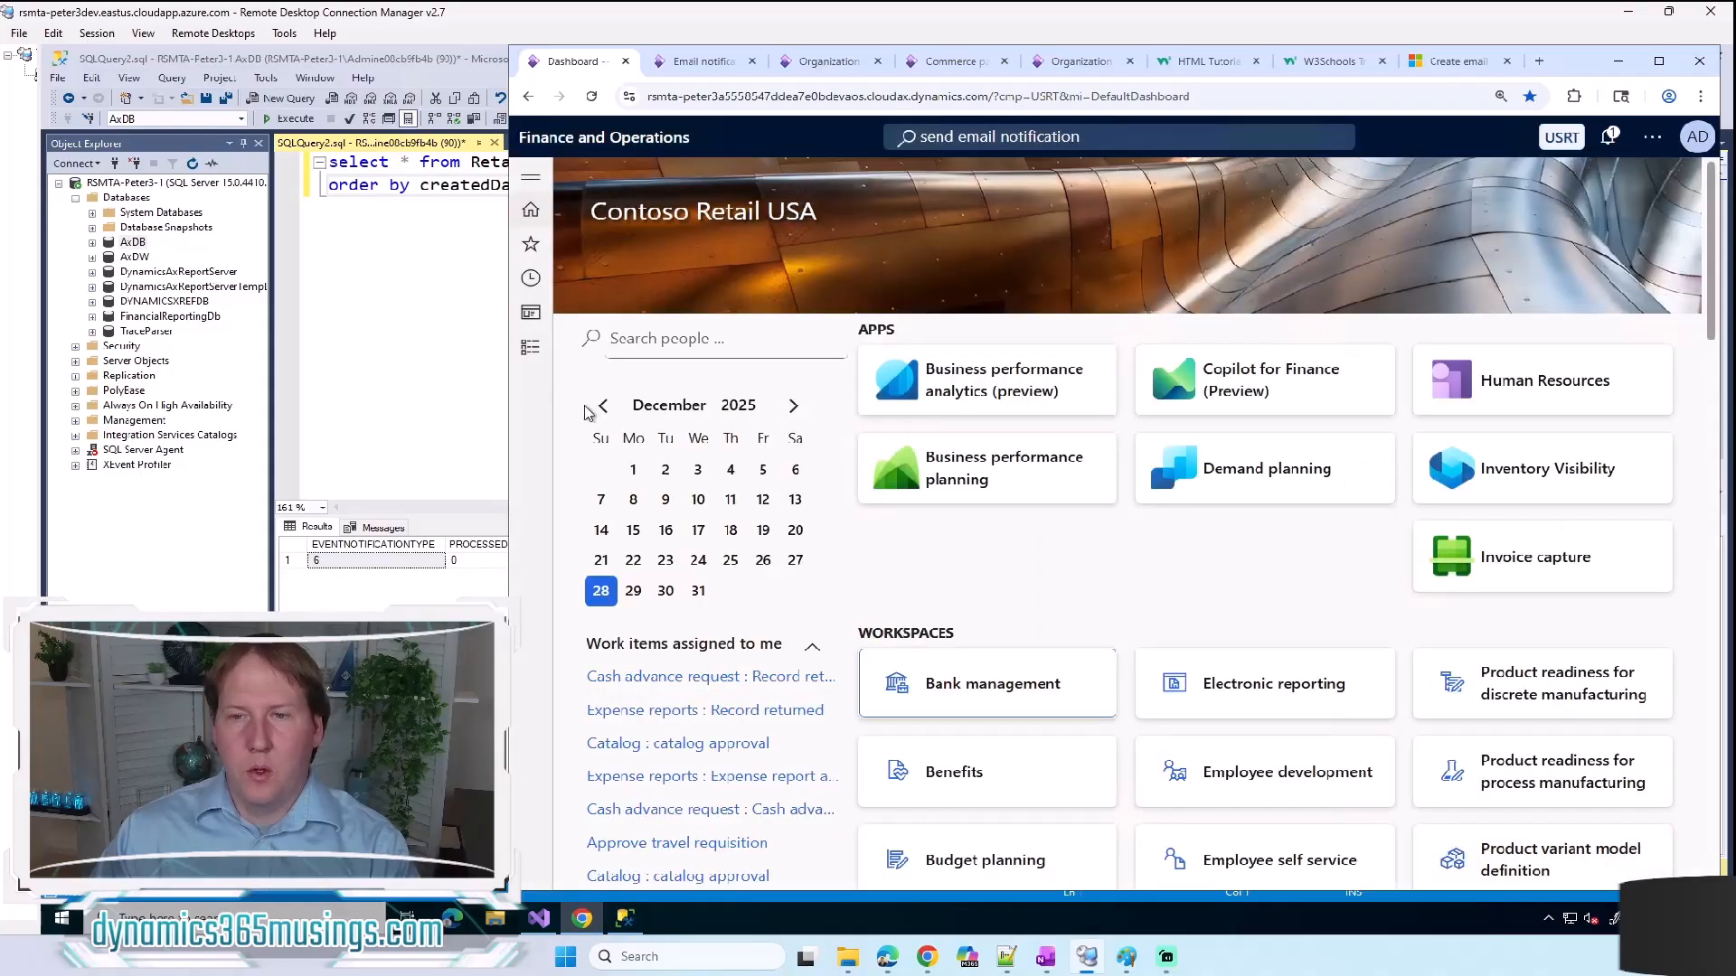
left_click(436, 322)
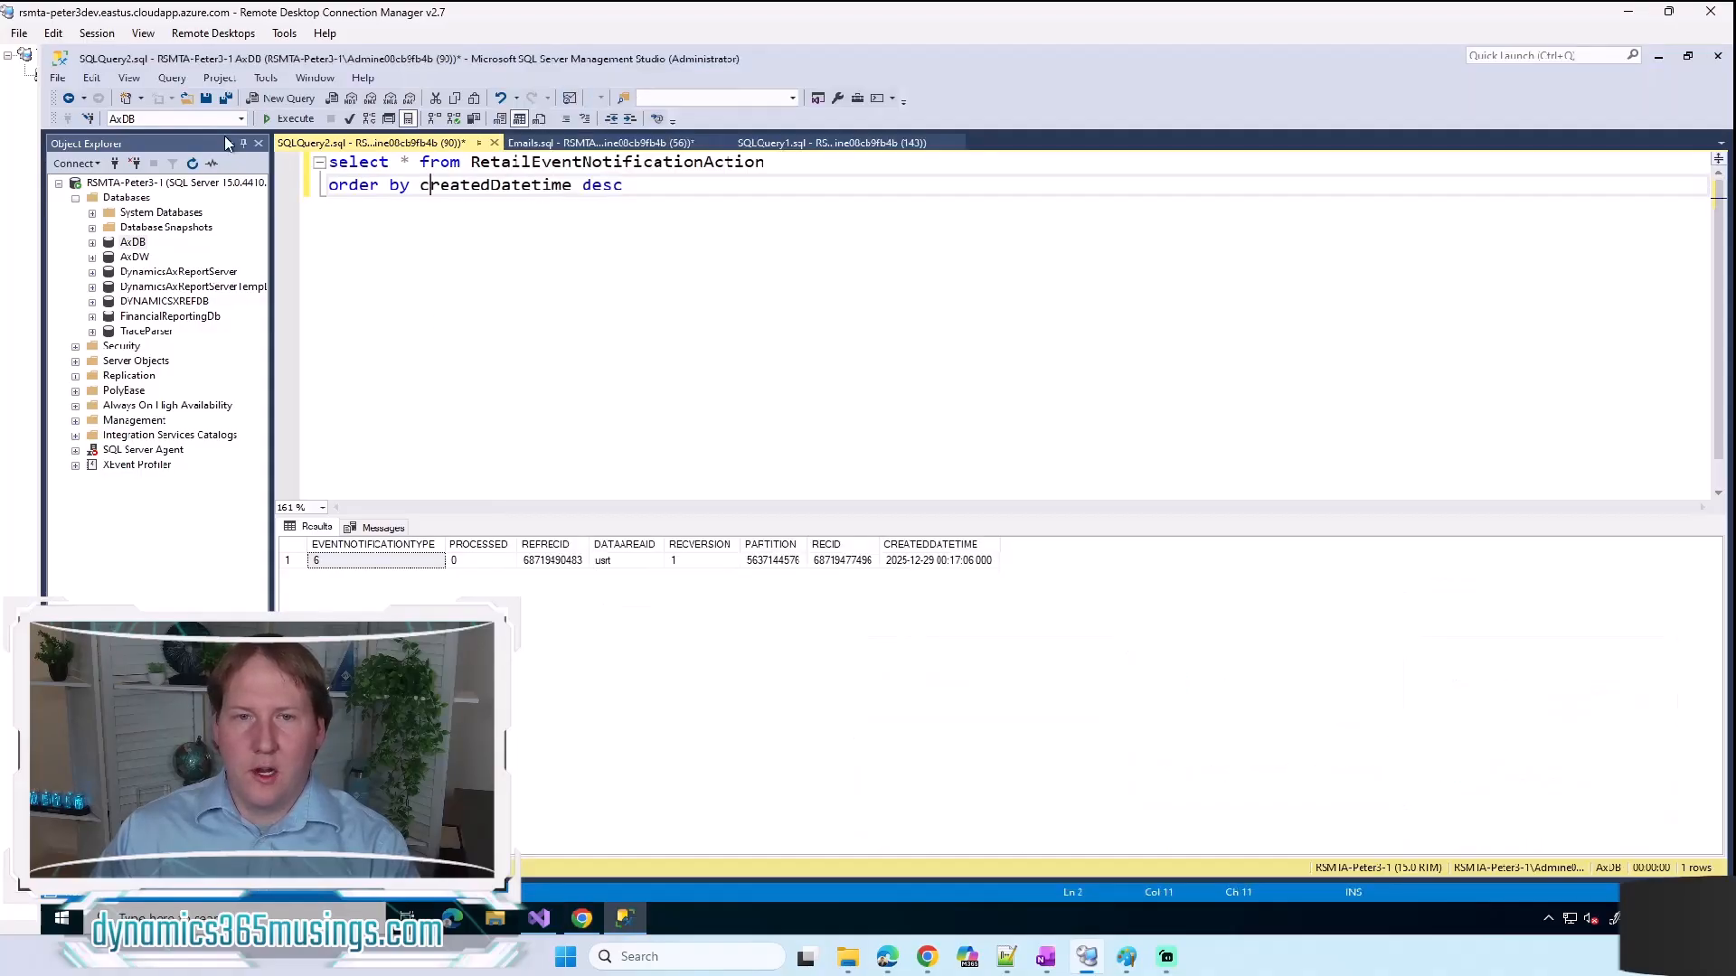
left_click(296, 119)
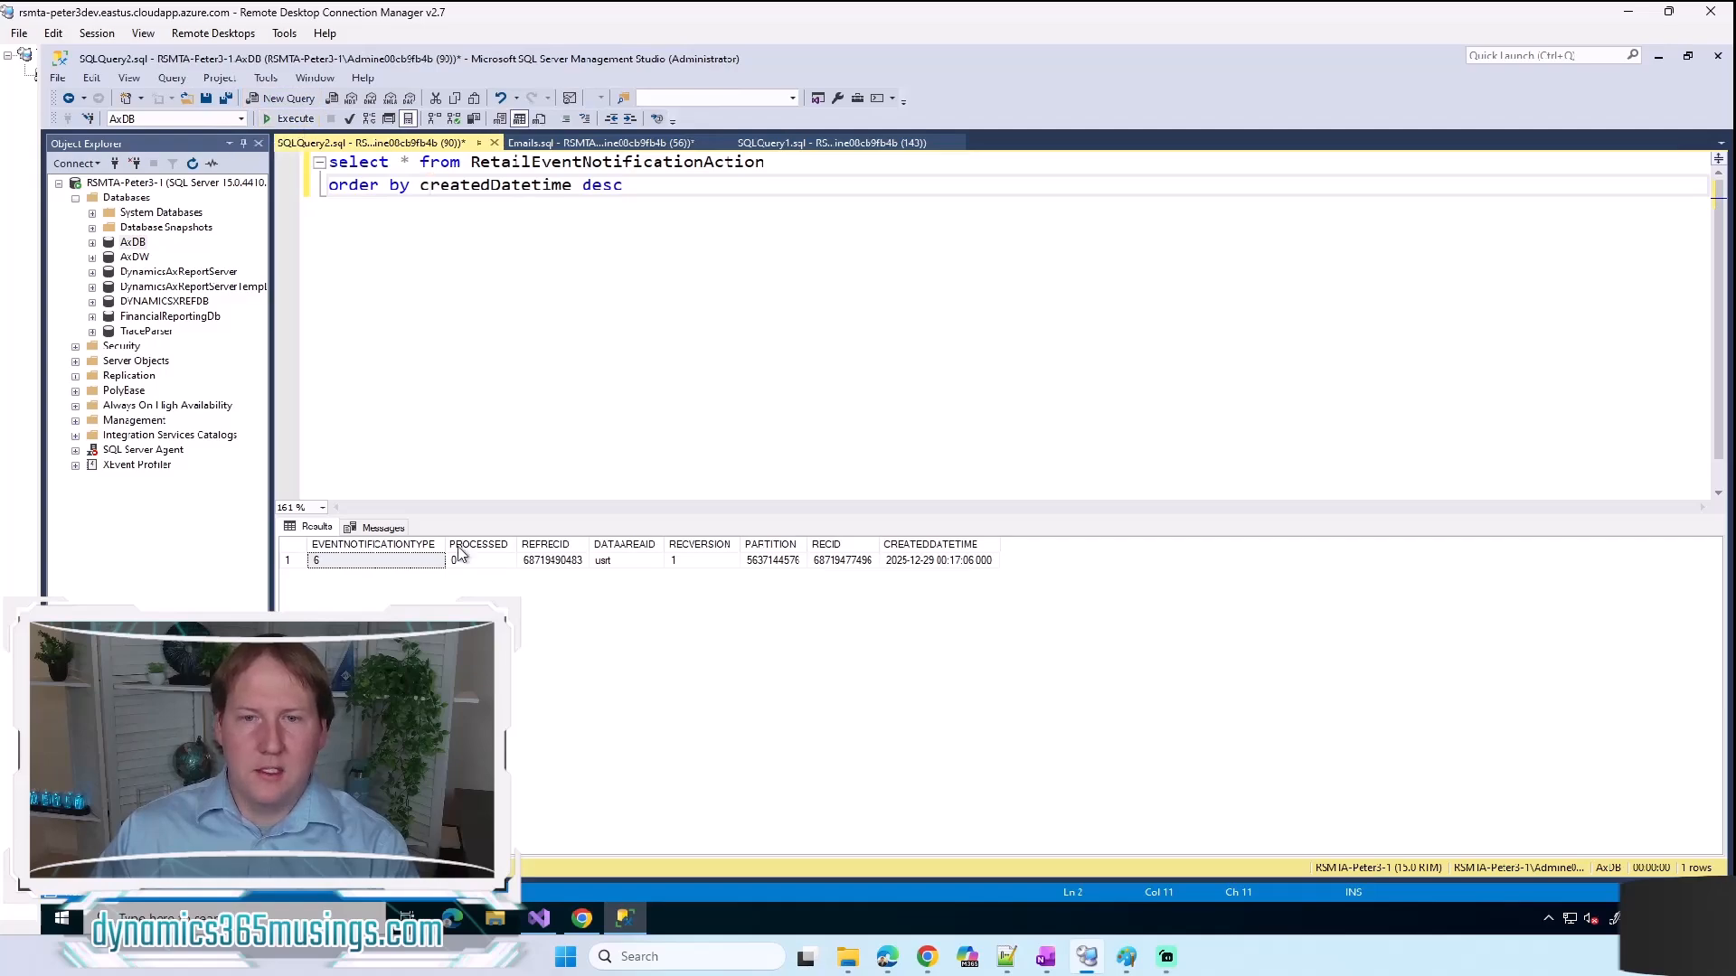
left_click(295, 119)
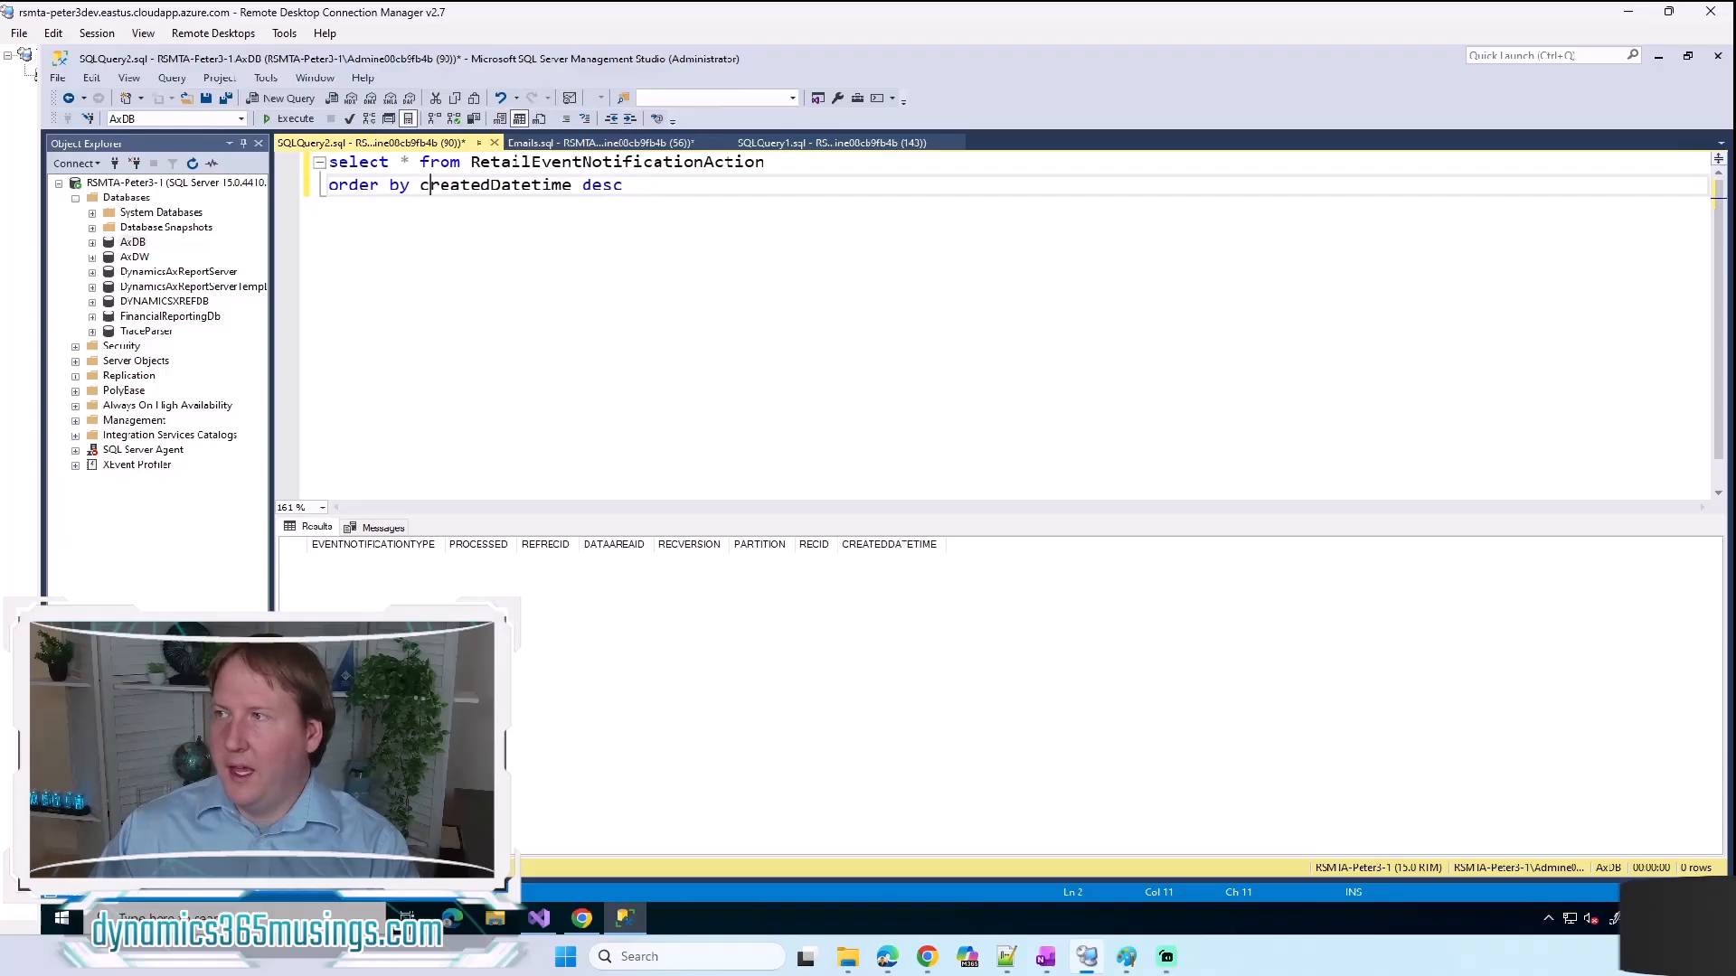
Step: Switch to the "How To Send D365 Event Emails" post in the local Chrome, maximize and enlarge it, and examine the received welcome email's placeholders
key("alt+Tab")
left_click_drag(1399, 126, 1051, 142)
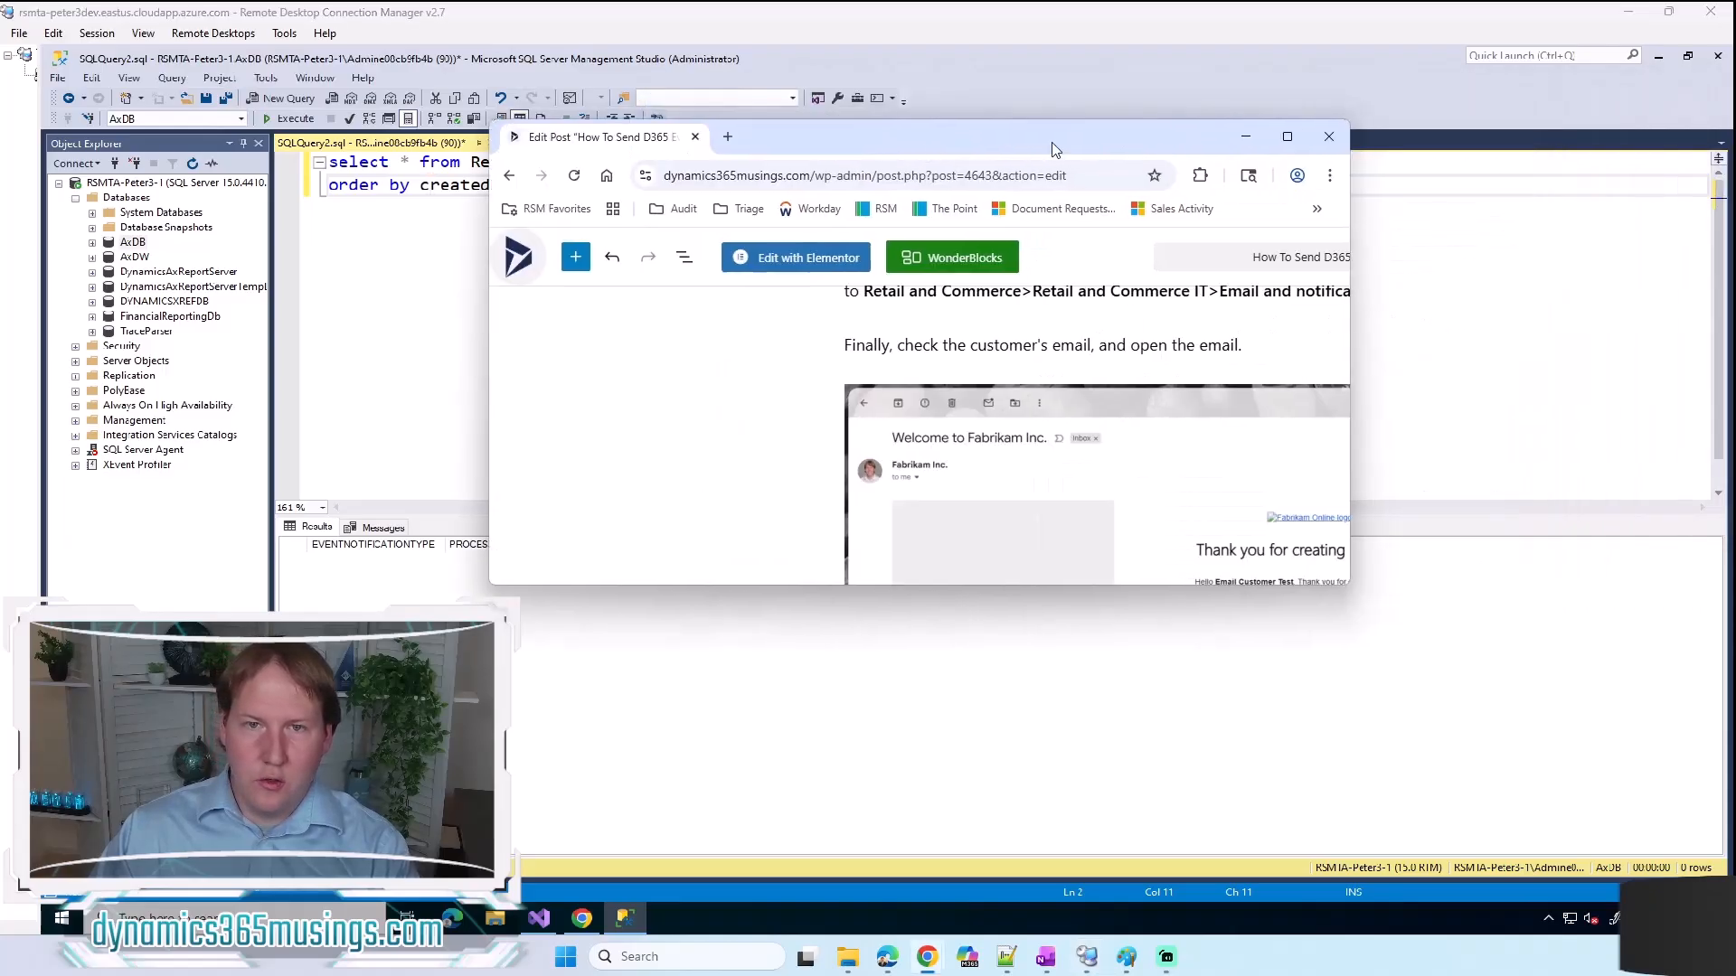
left_click(1288, 139)
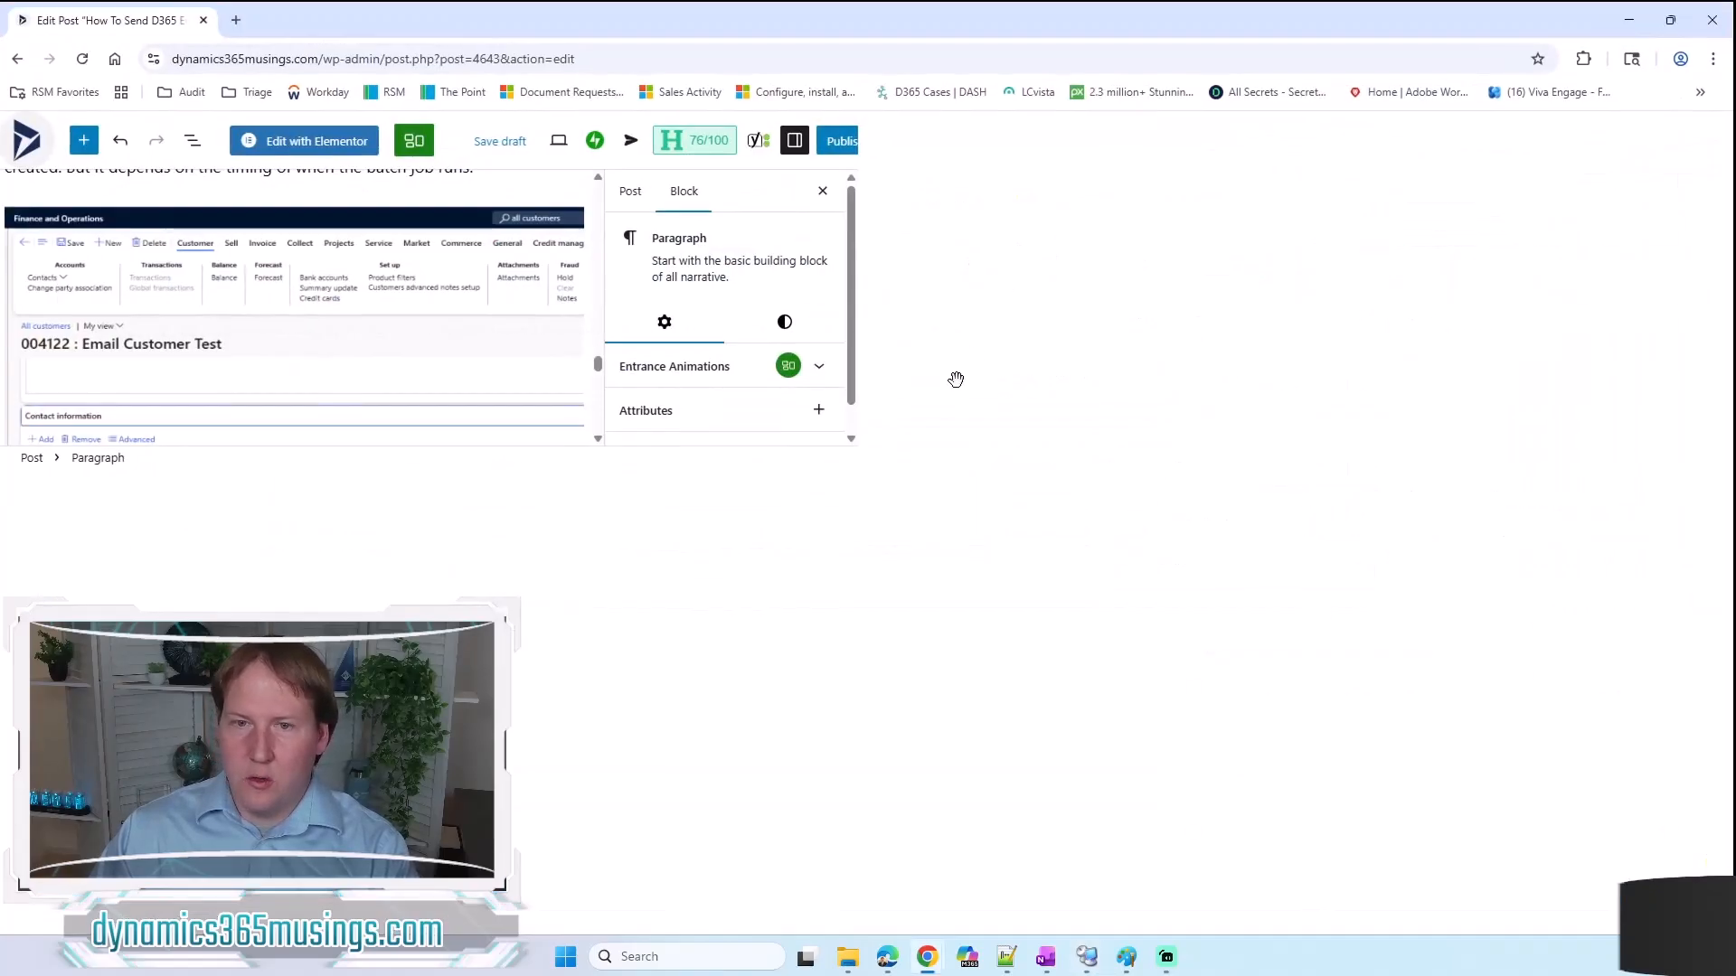
scroll(814, 506, "down", 5)
scroll(793, 570, "down", 1)
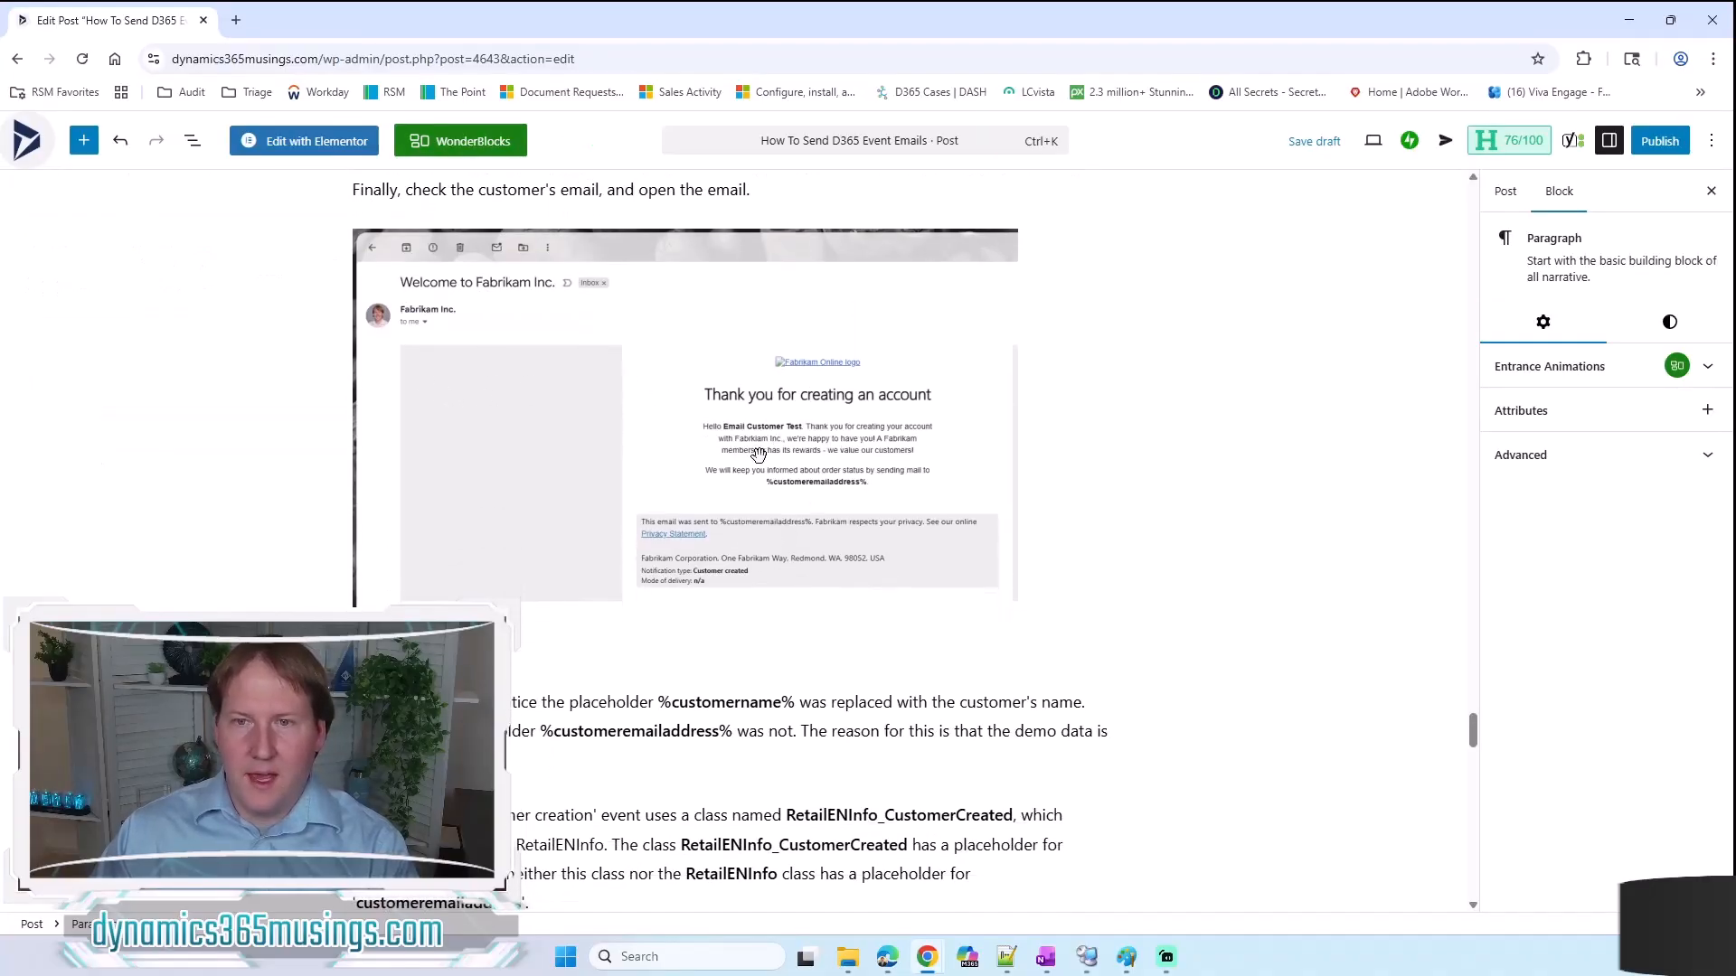
key("ctrl+plus")
key("ctrl+plus")
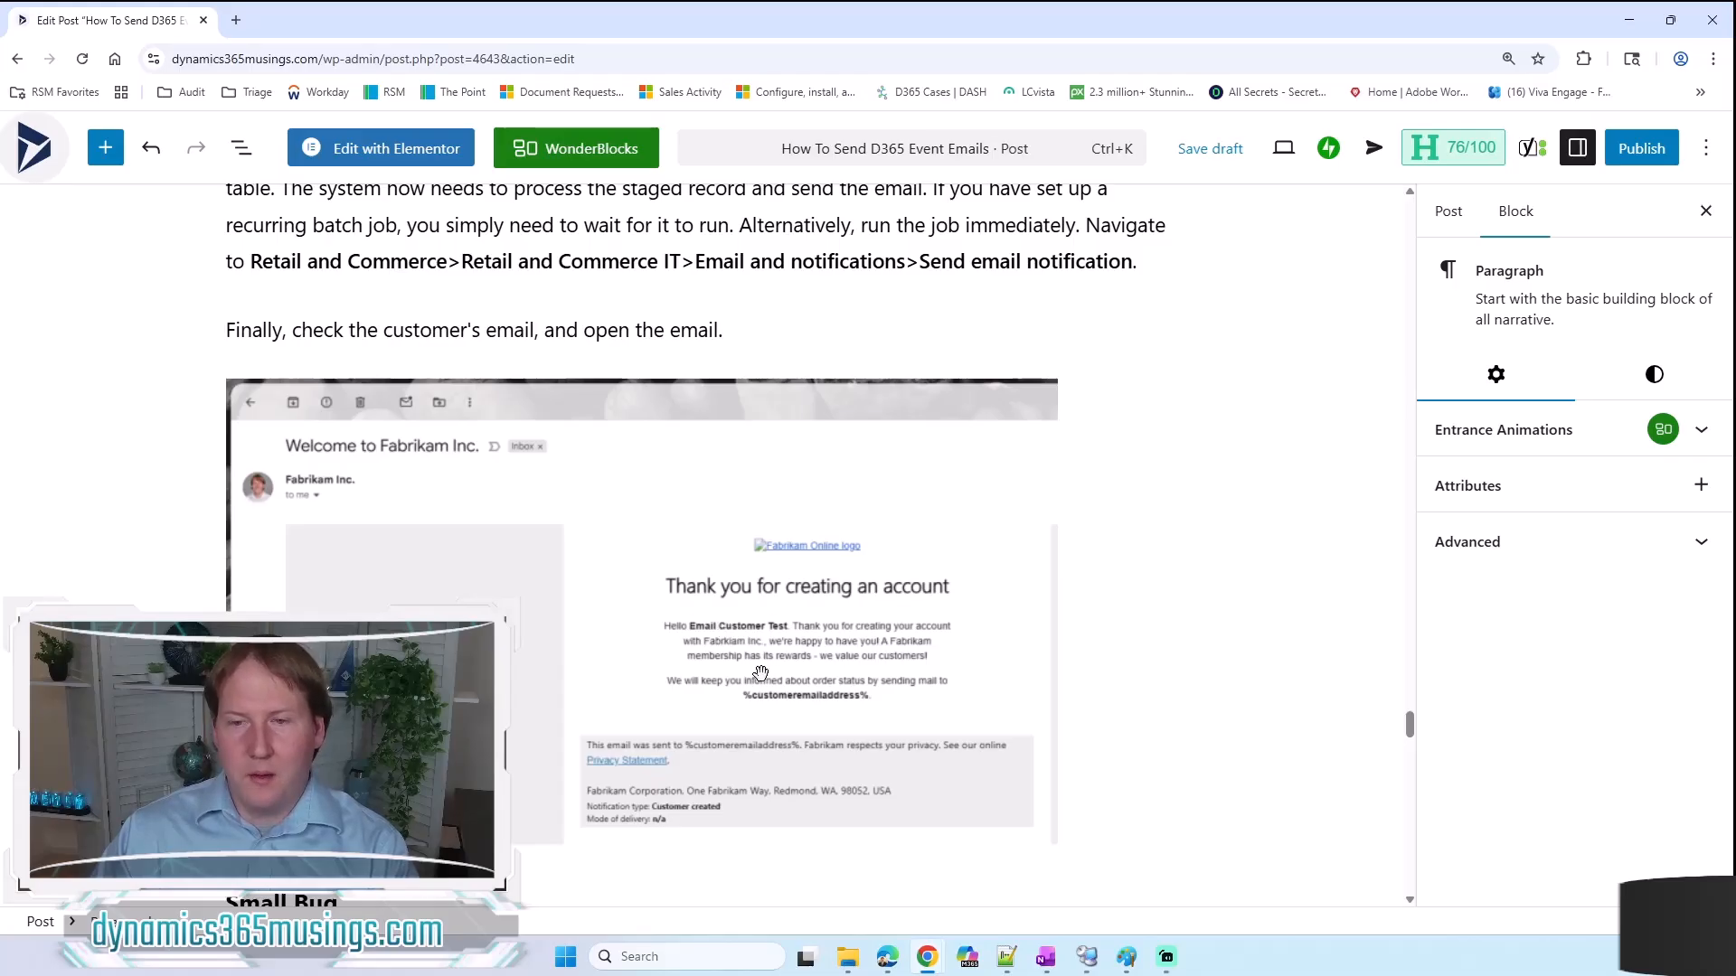
scroll(761, 673, "down", 1)
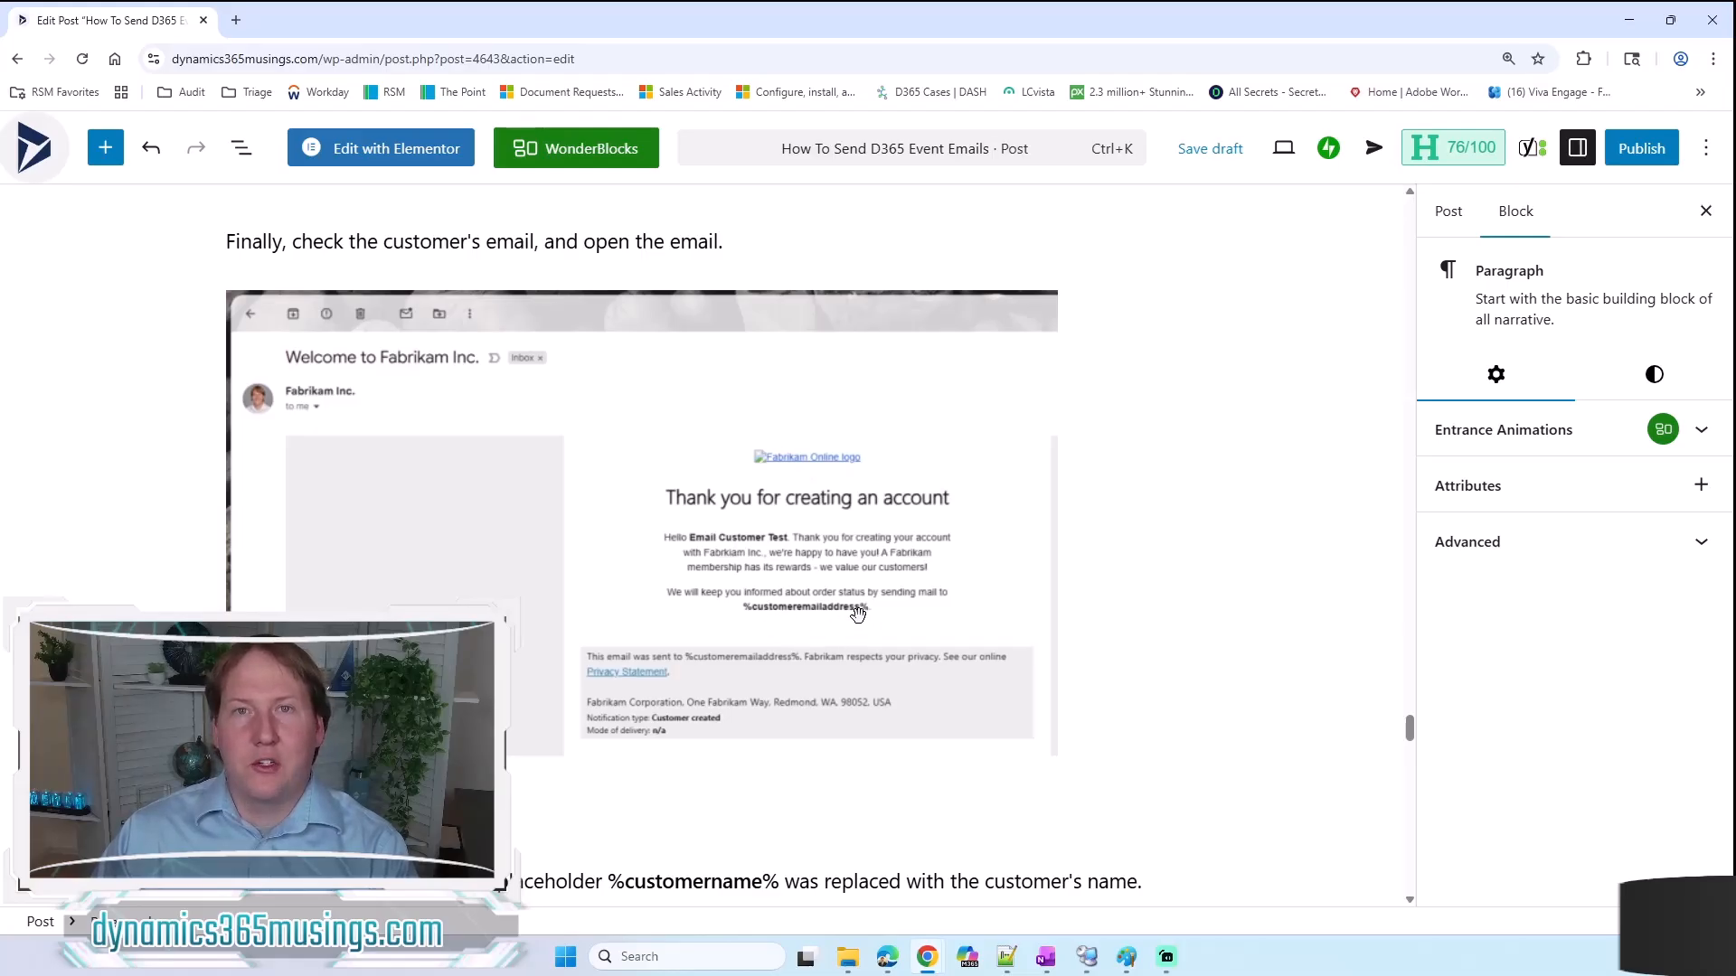
Step: Read the post's Small Bug section, comparing the placeholders supported by the RetailENInfo_CustomerCreated and RetailOENInfo classes
scroll(858, 615, "down", 7)
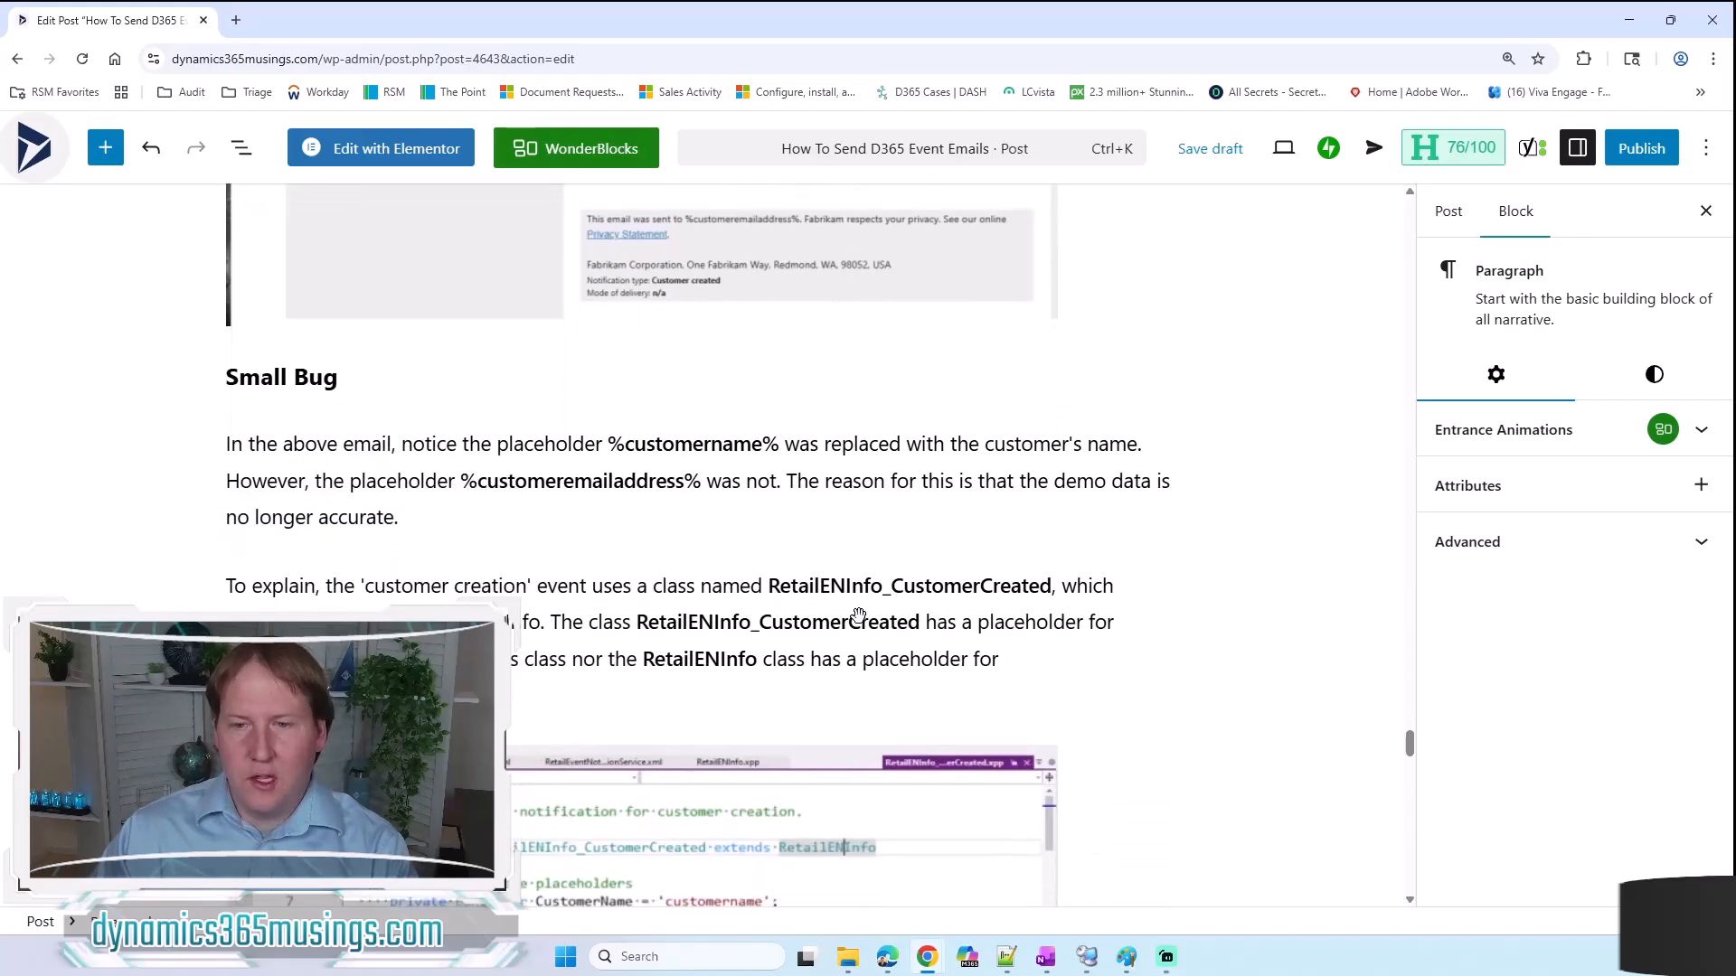
scroll(858, 614, "down", 2)
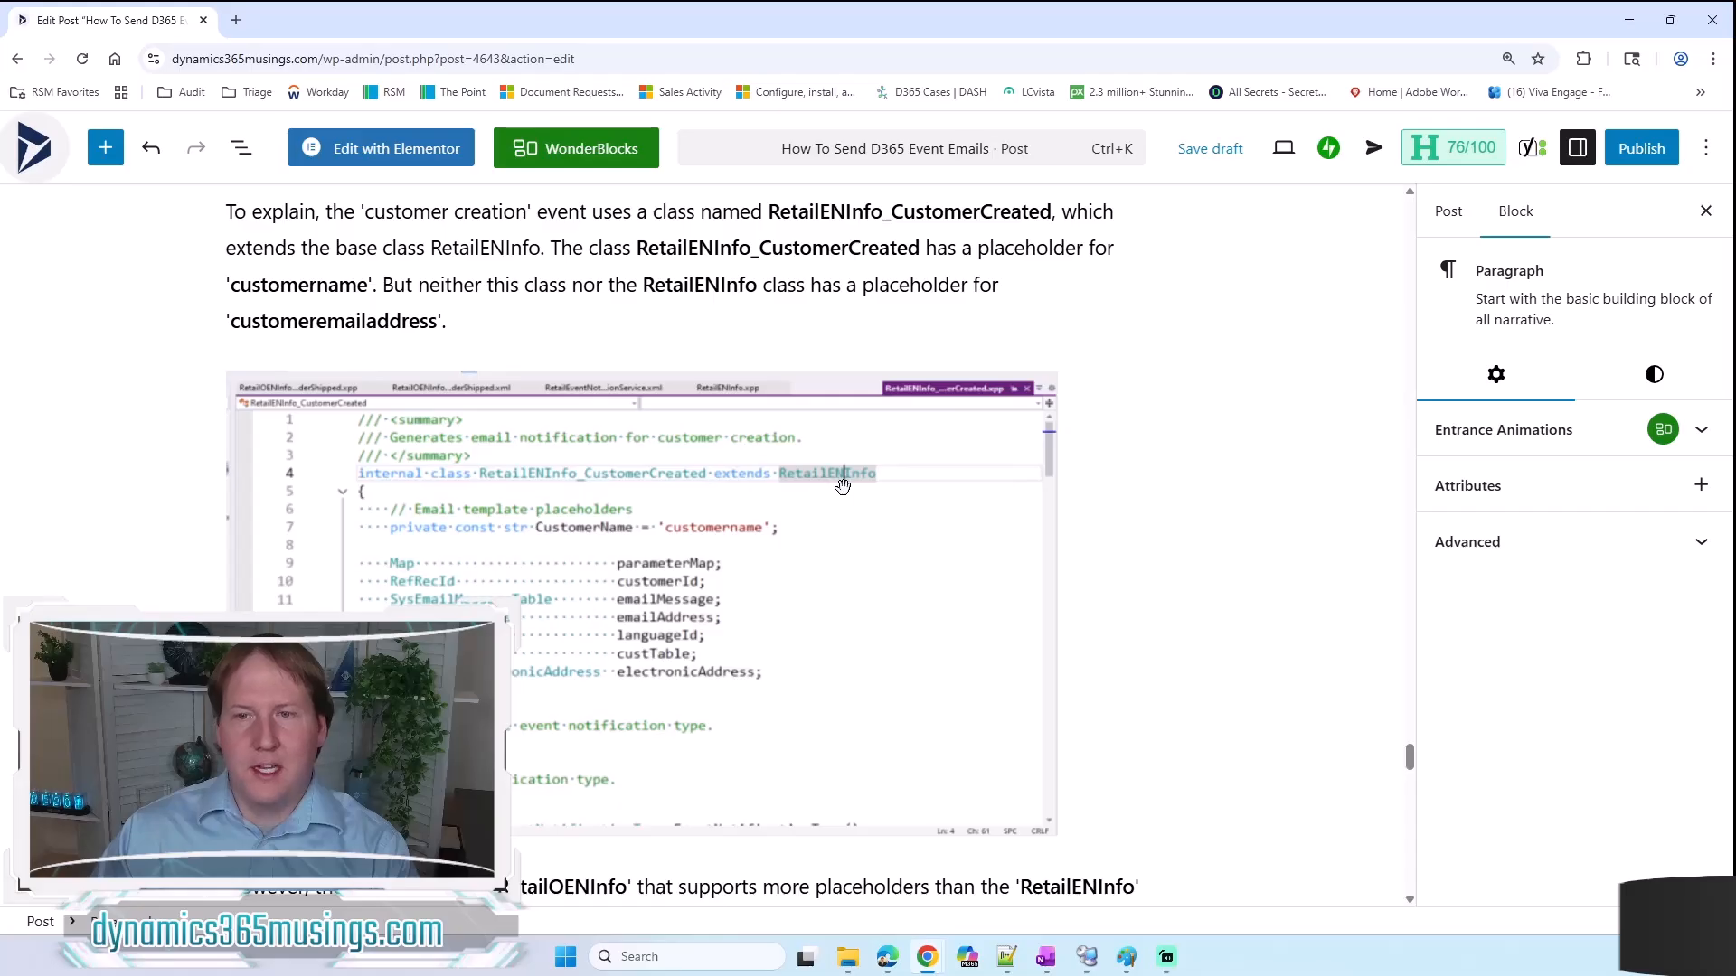
scroll(833, 651, "down", 4)
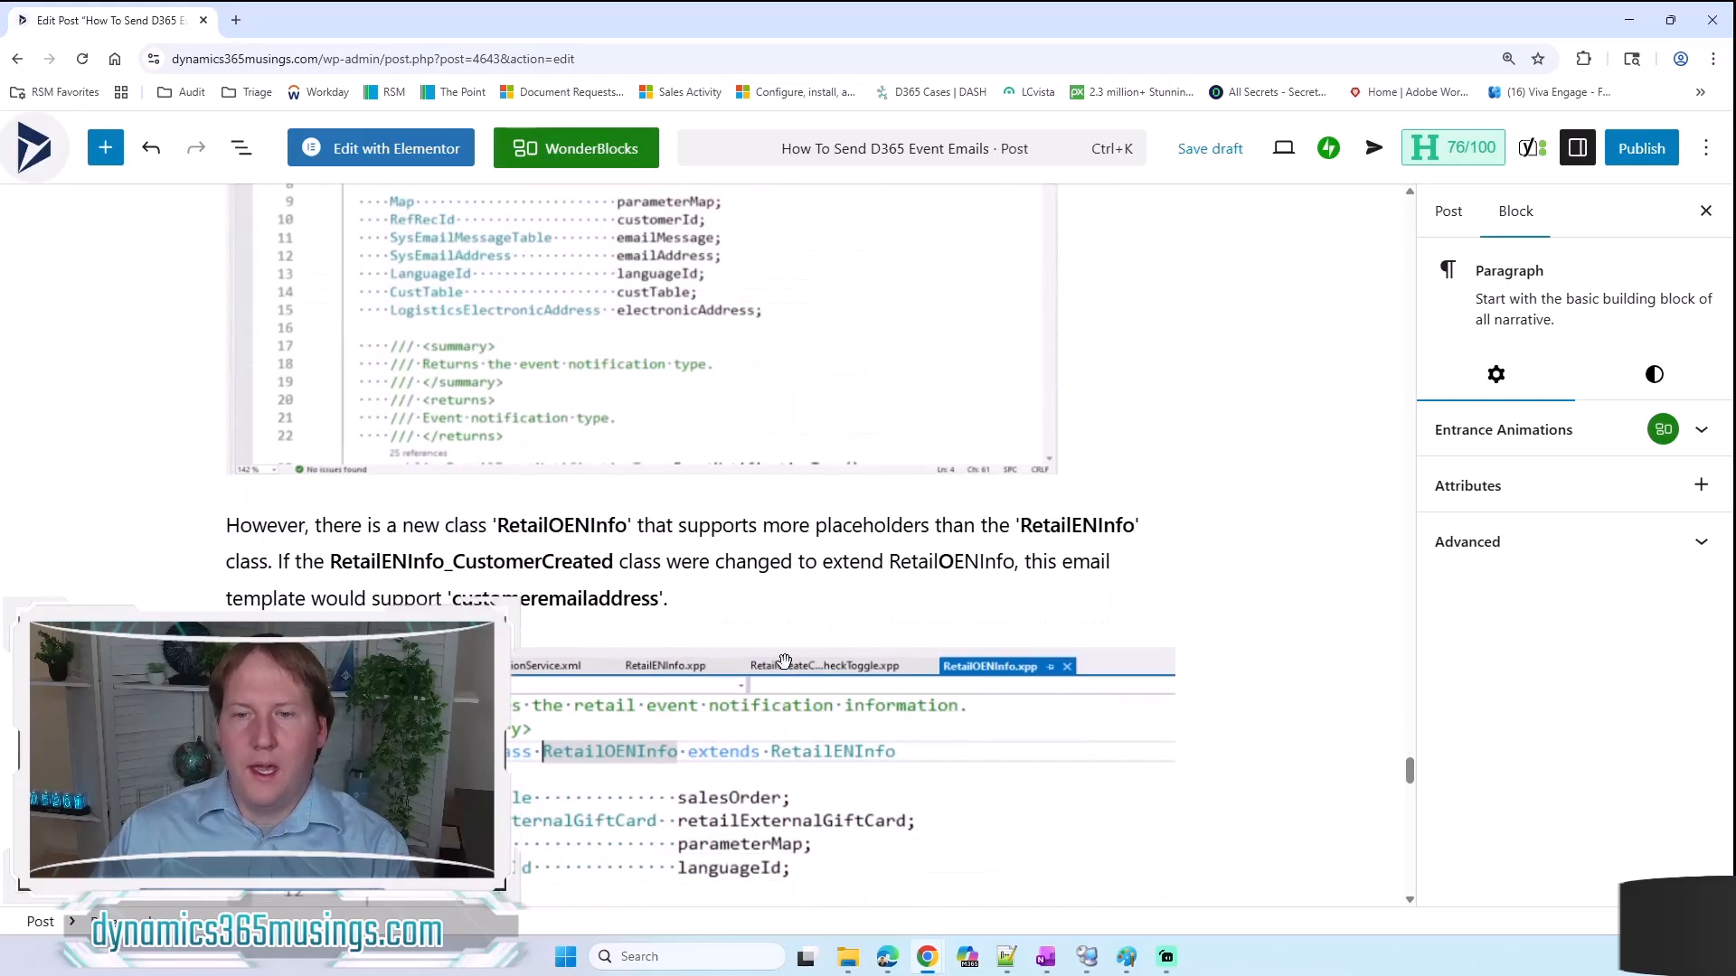
scroll(779, 687, "down", 3)
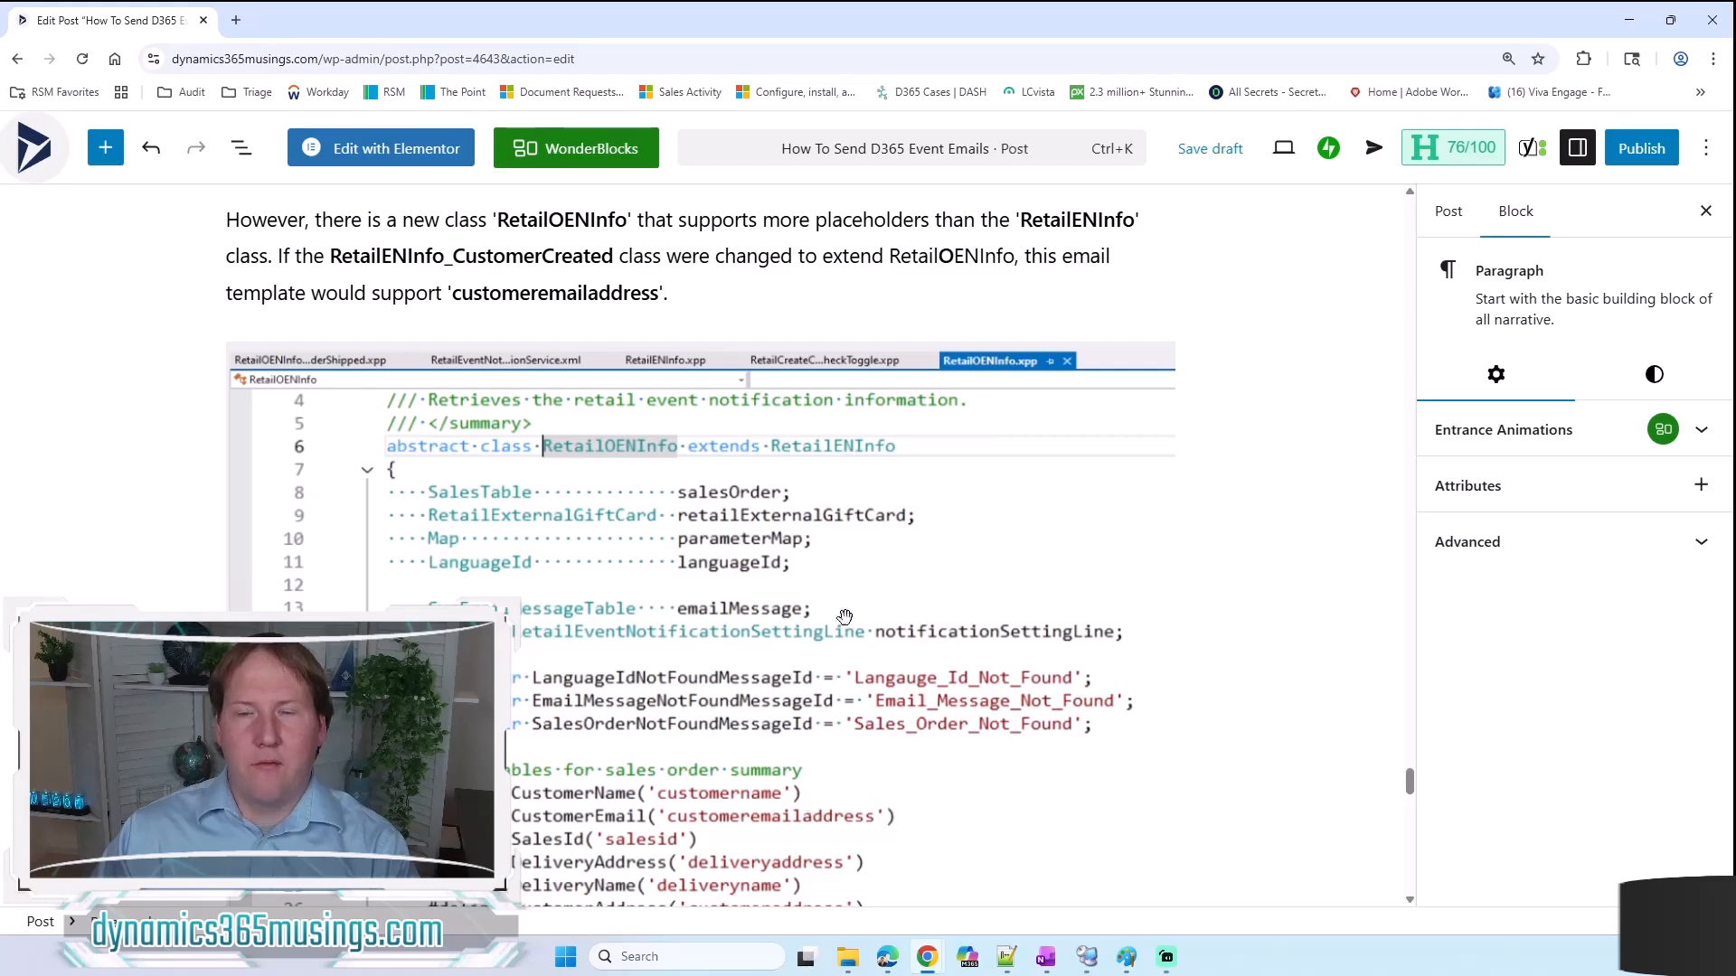
scroll(751, 226, "down", 2)
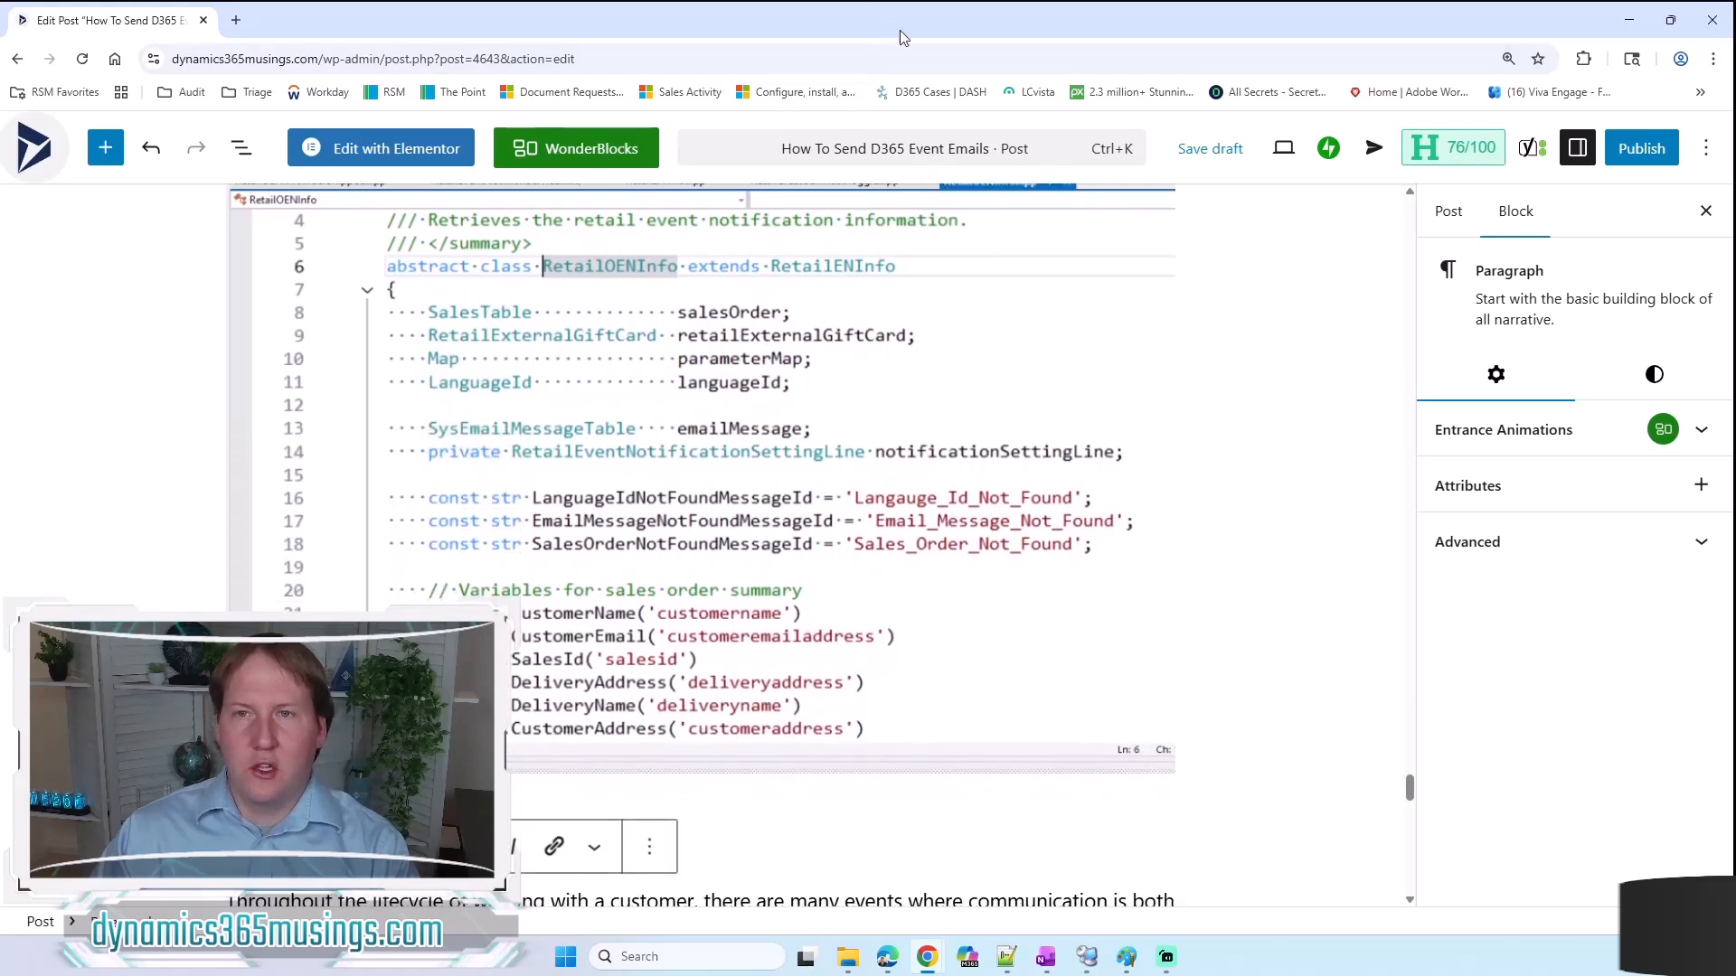
Step: Put the blog post window away and return to the Email notification profiles page in the remote session's Chrome
left_click_drag(899, 30, 899, 0)
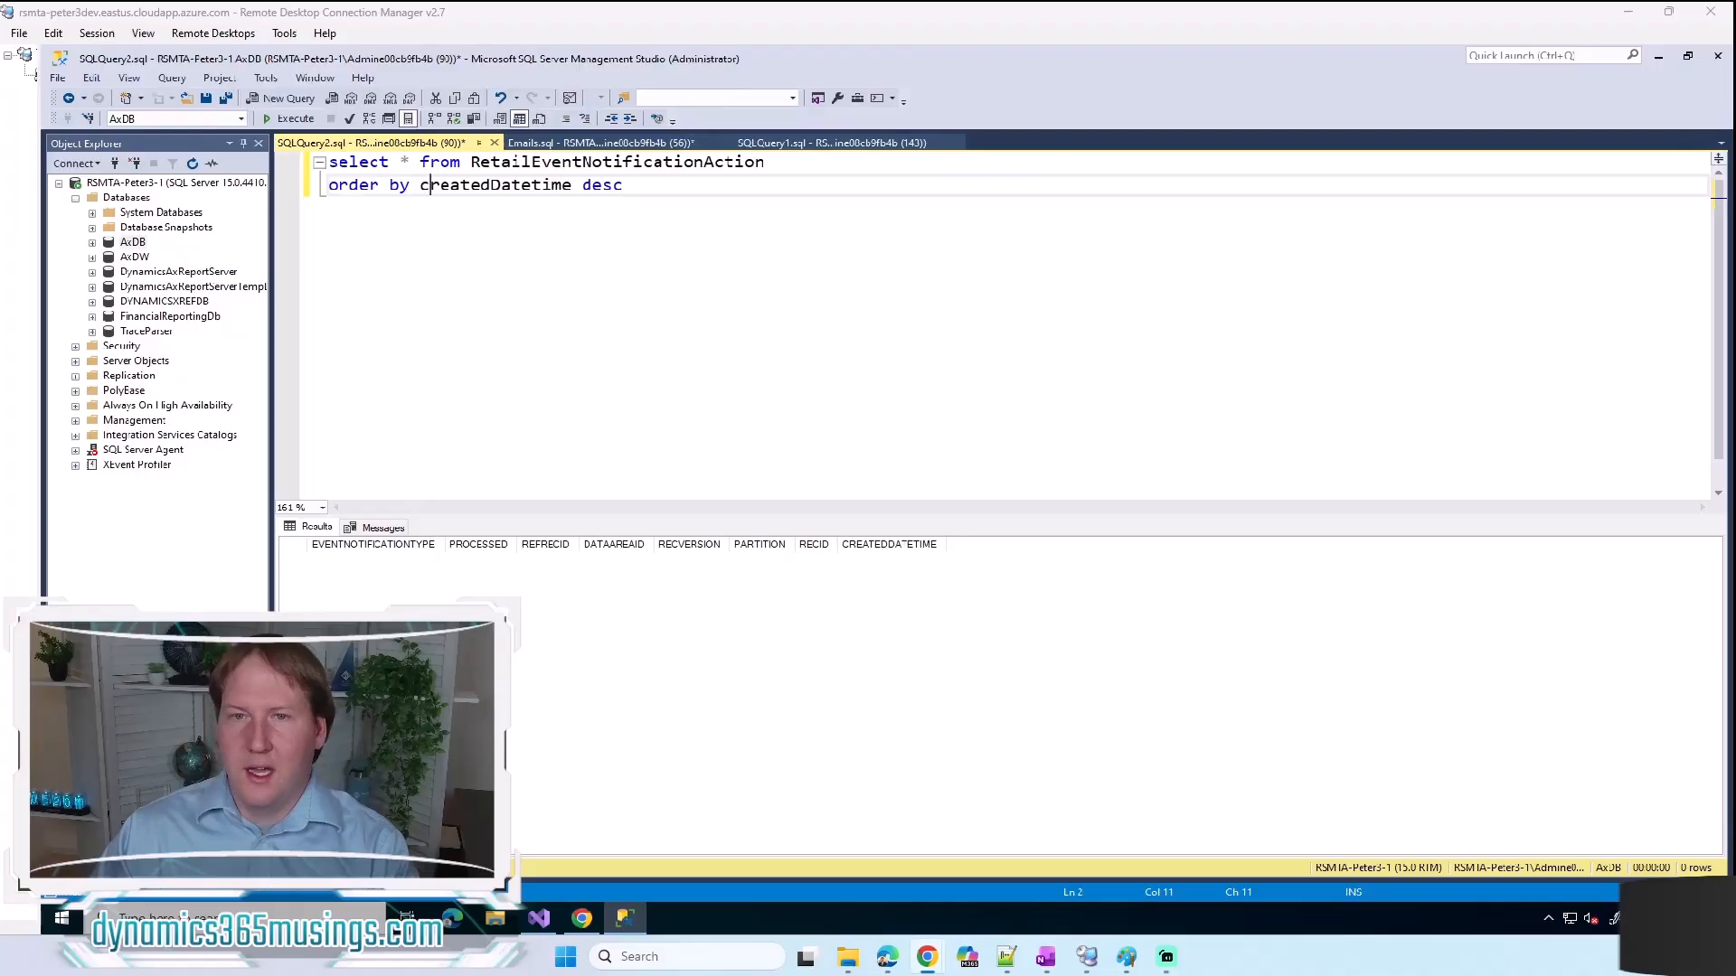
left_click(581, 919)
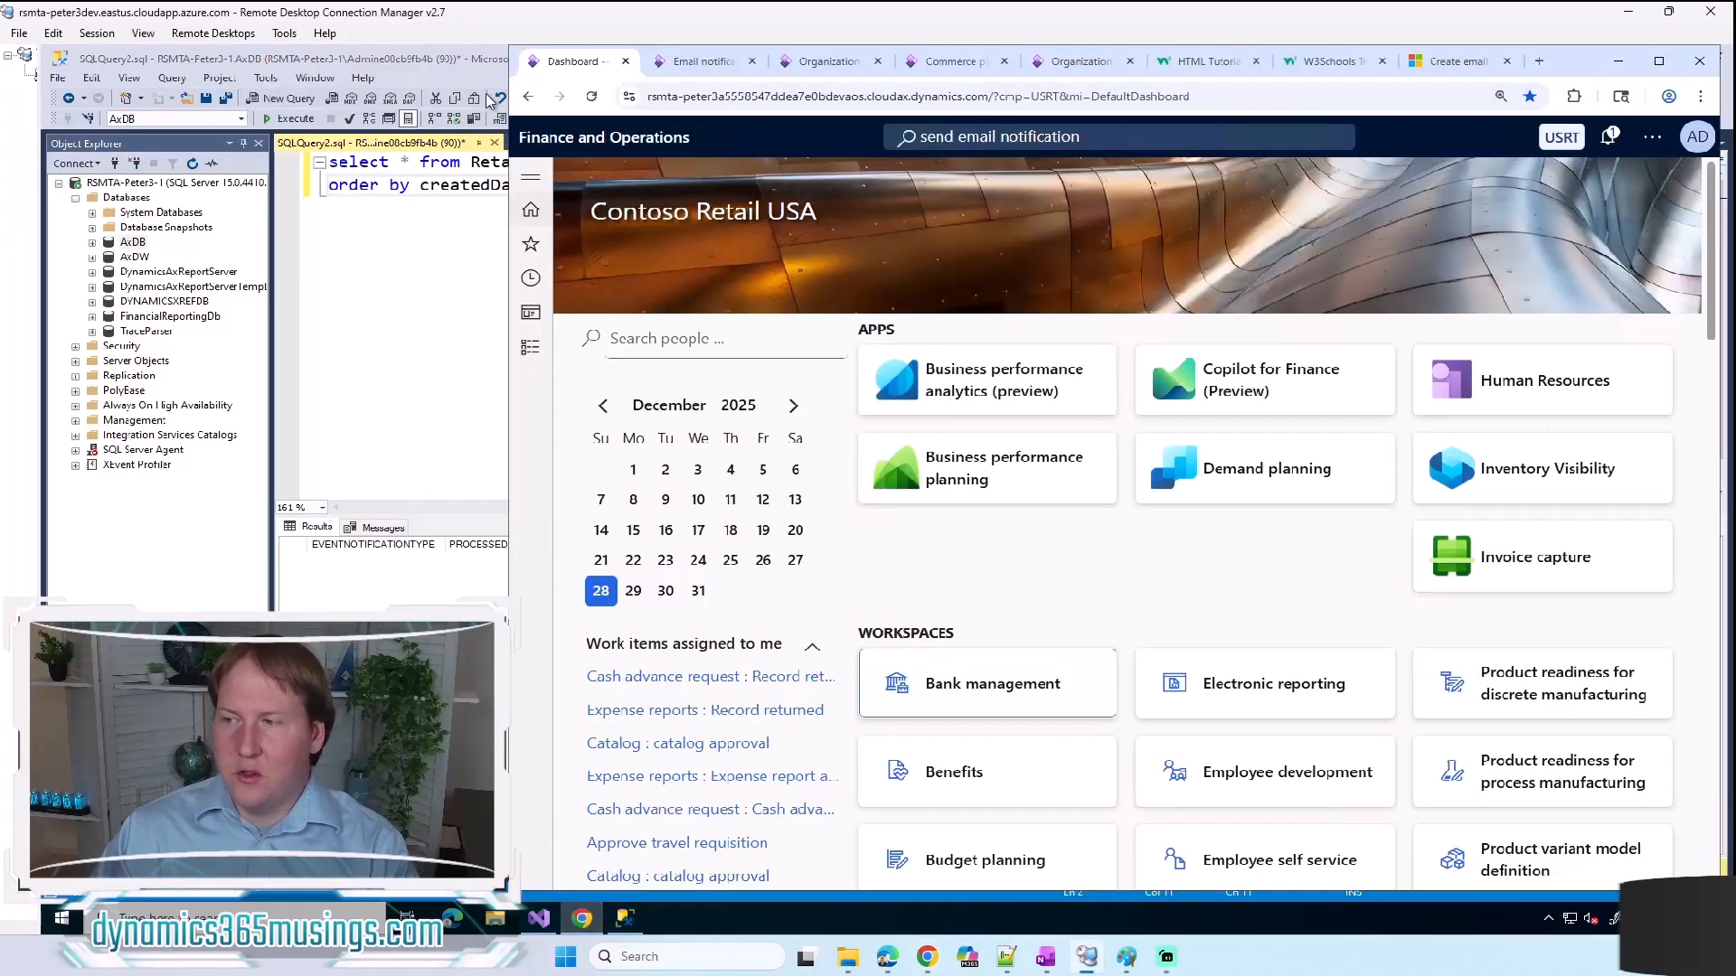
left_click(701, 63)
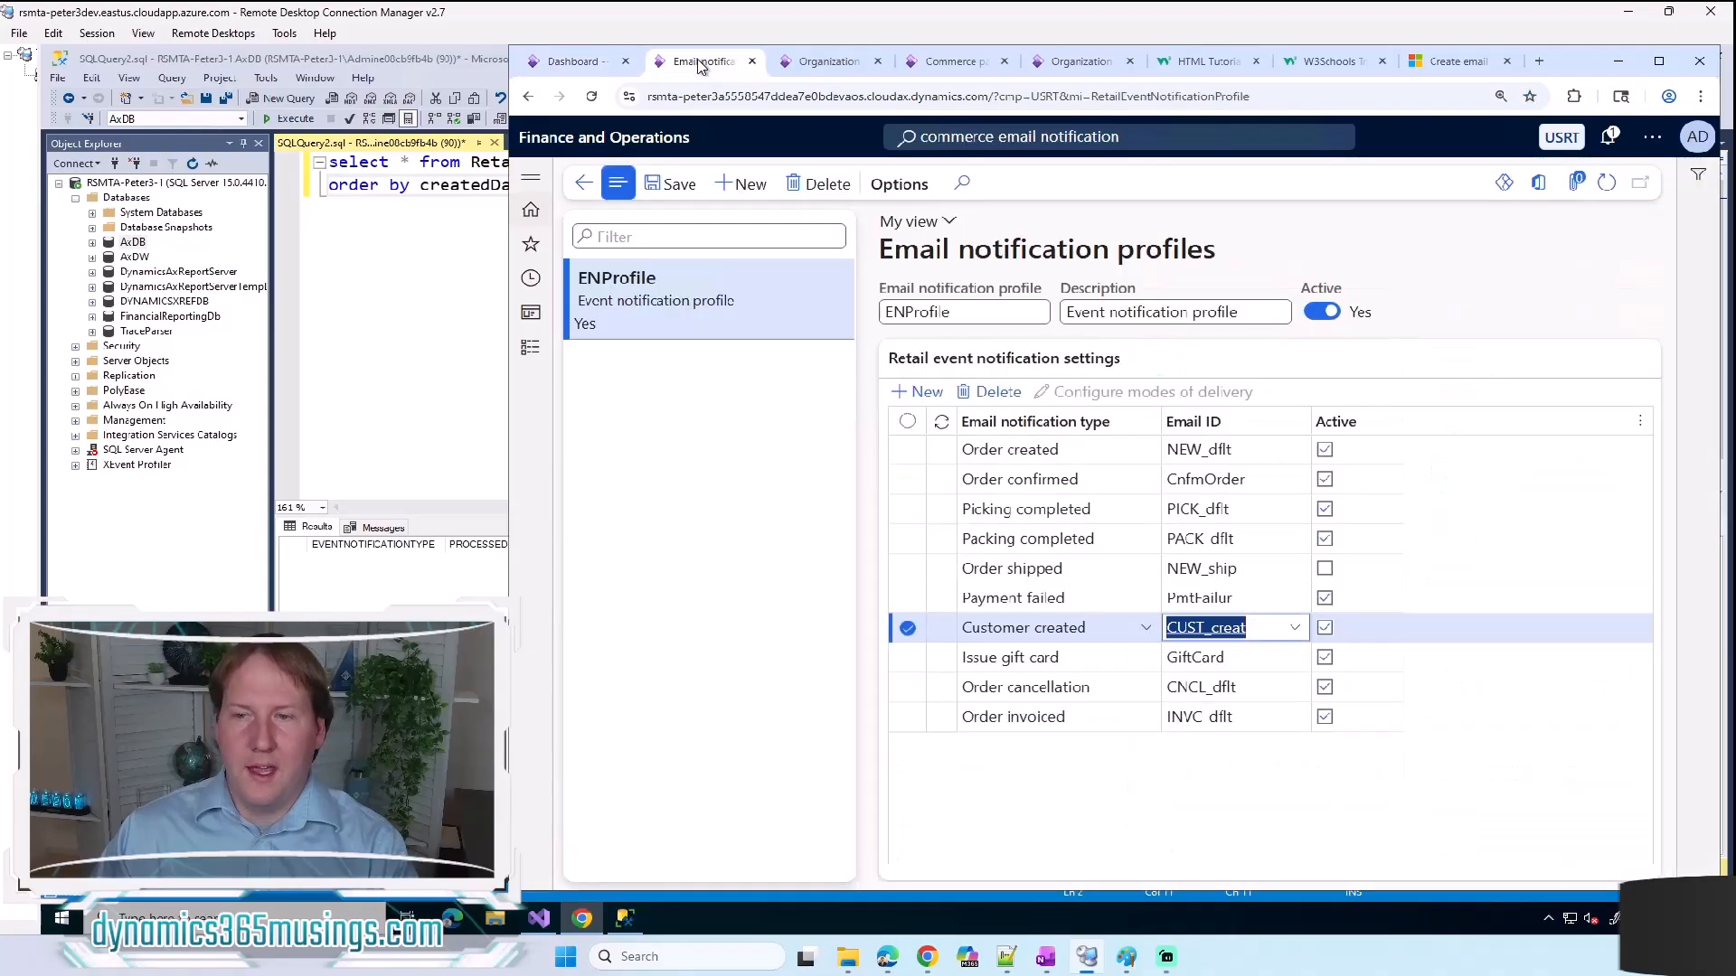